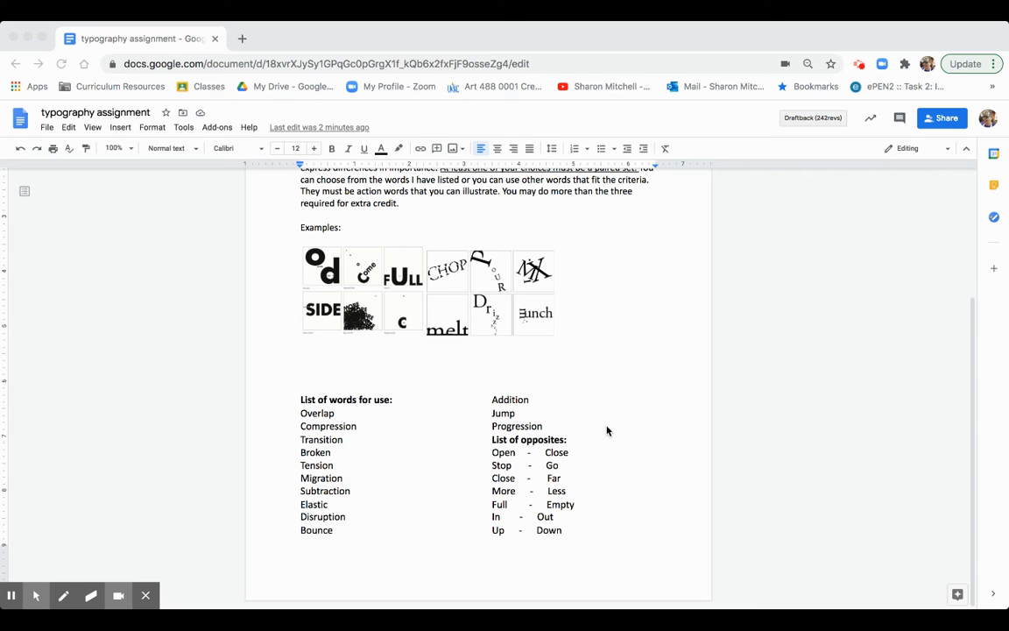
- Load Gravit Designer from designer.gravit.io in a fresh Chrome tab
left_click(242, 40)
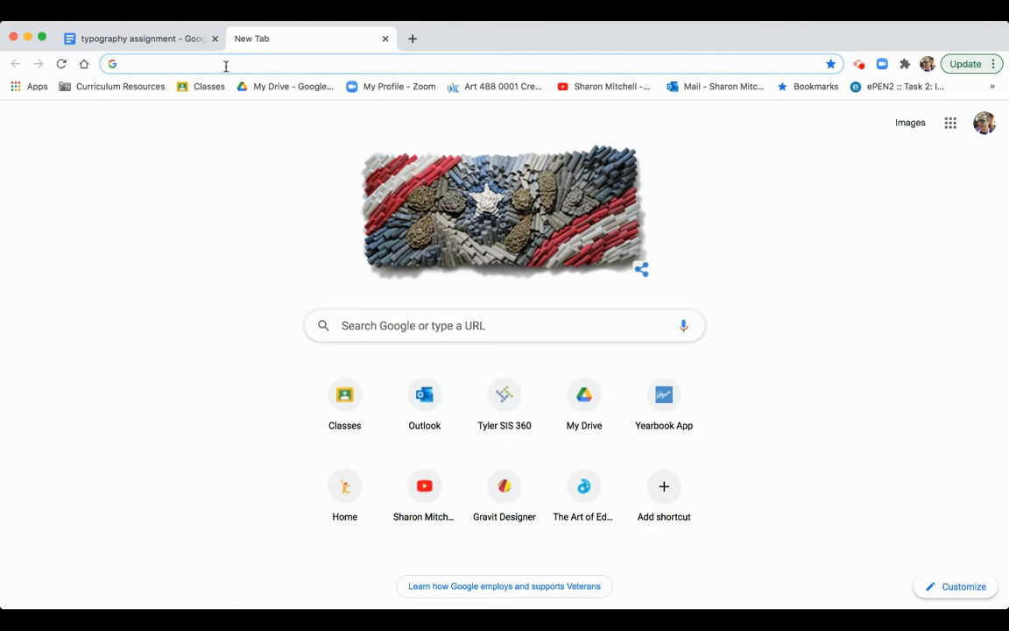
type("de")
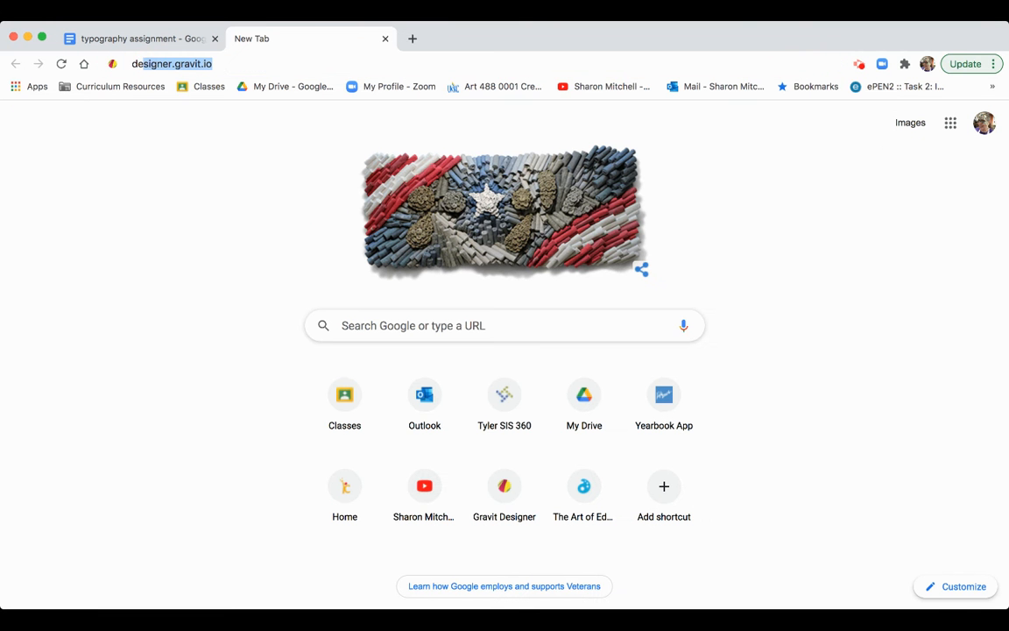
key("Return")
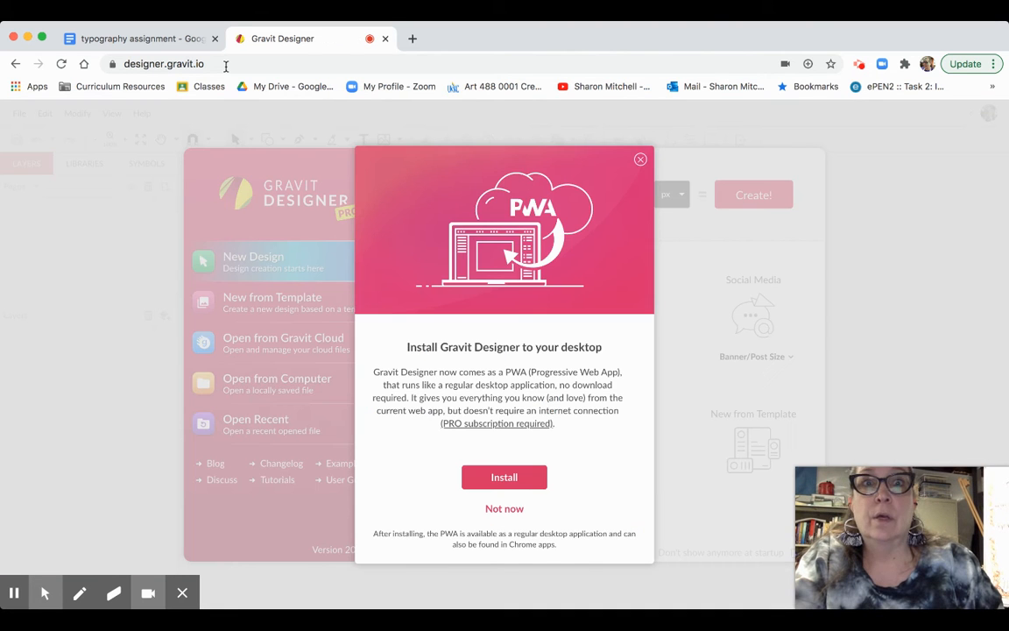
- Dismiss the install prompt and create a blank 6 × 6 inch design
left_click(640, 159)
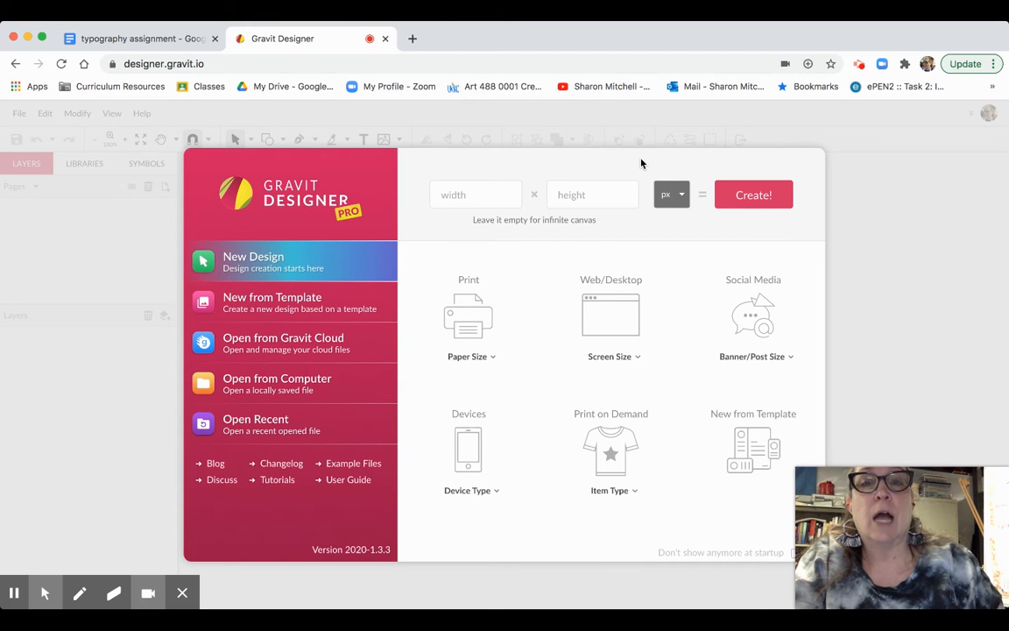
left_click(671, 237)
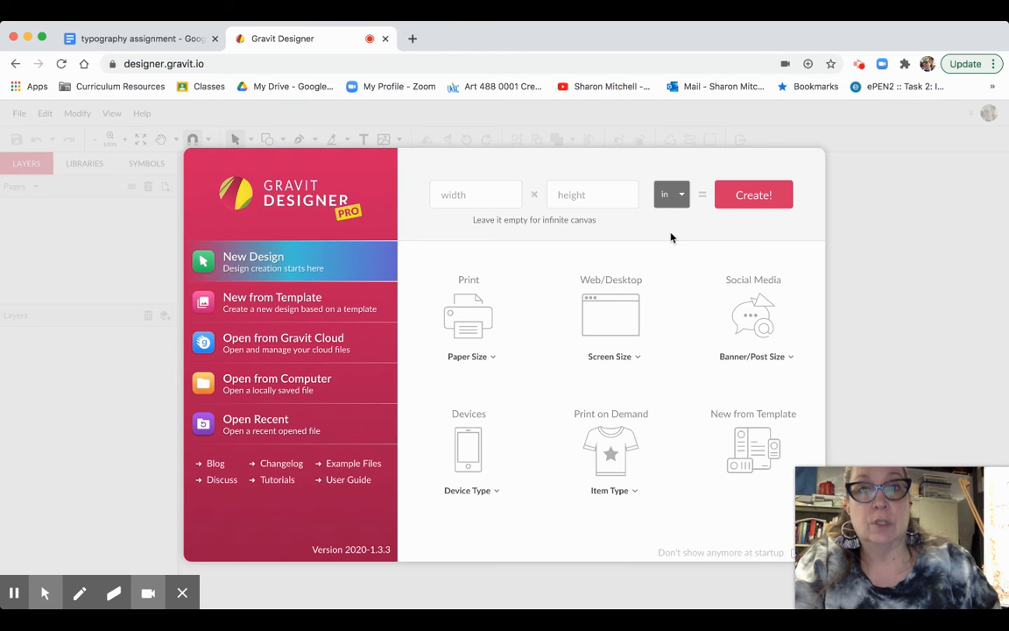
left_click(462, 197)
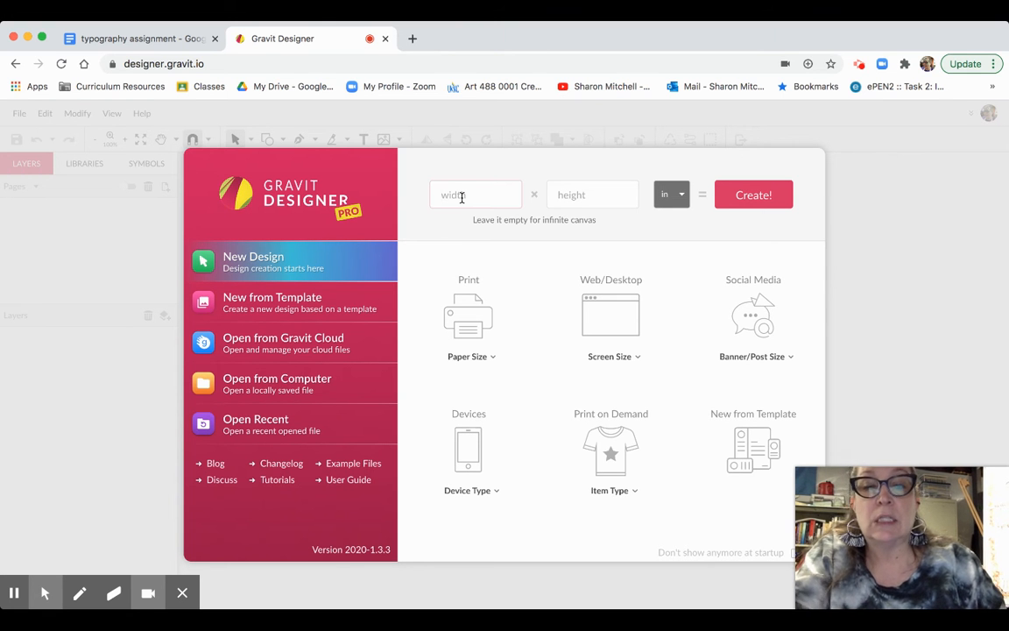
type("6")
left_click(567, 195)
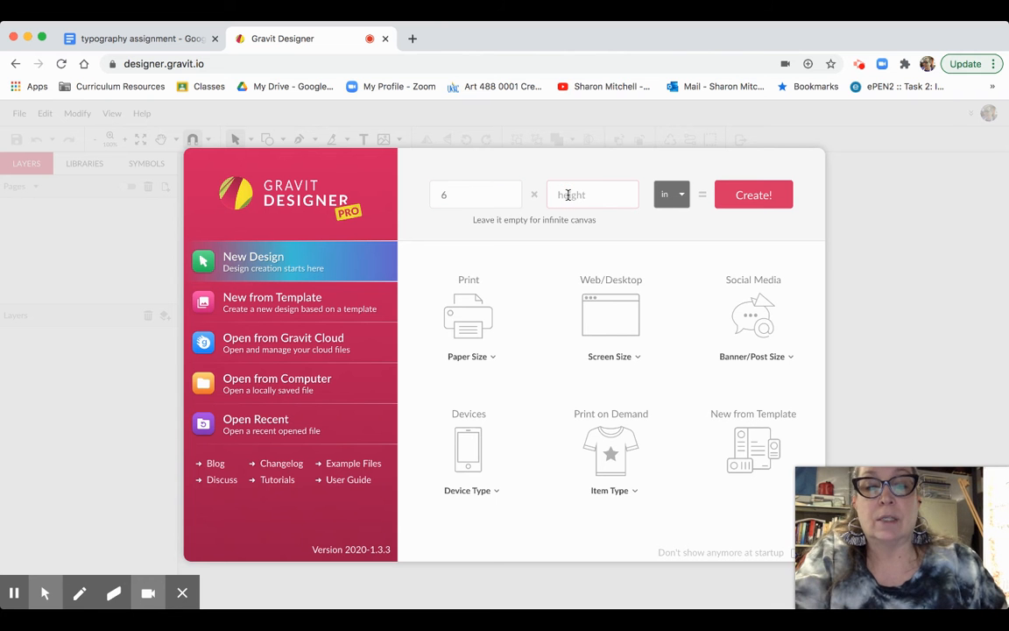
type("6")
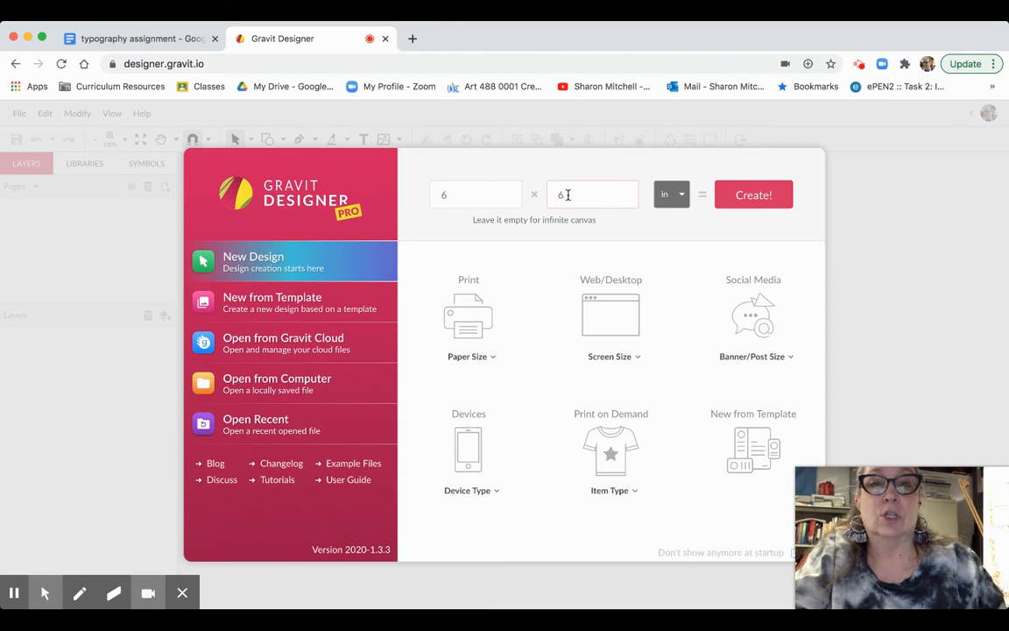
left_click(751, 198)
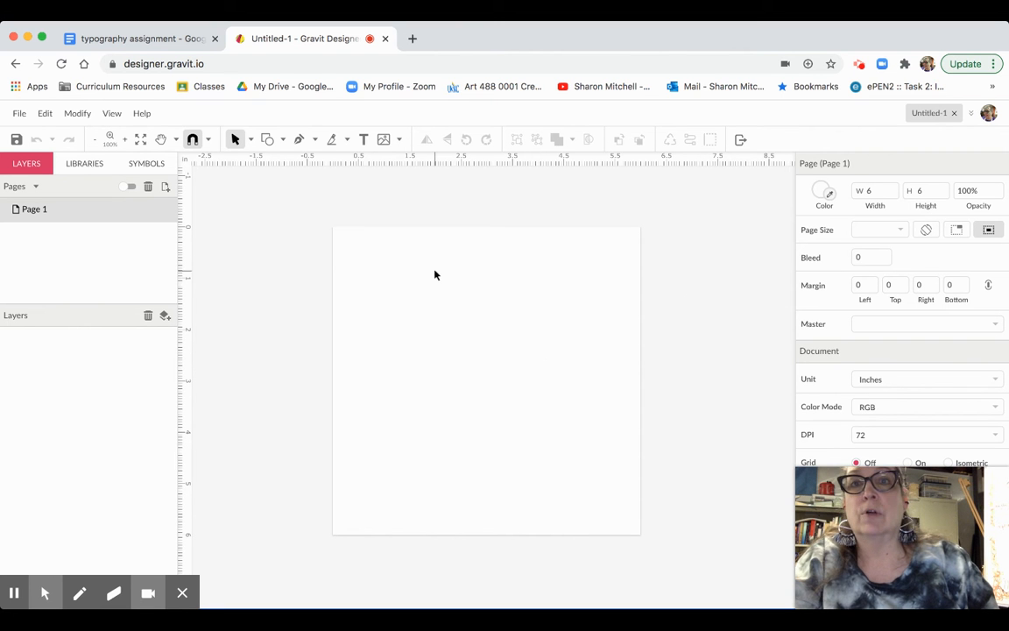
- Place a text box on the page reading 'COMPRESSION'
left_click(363, 140)
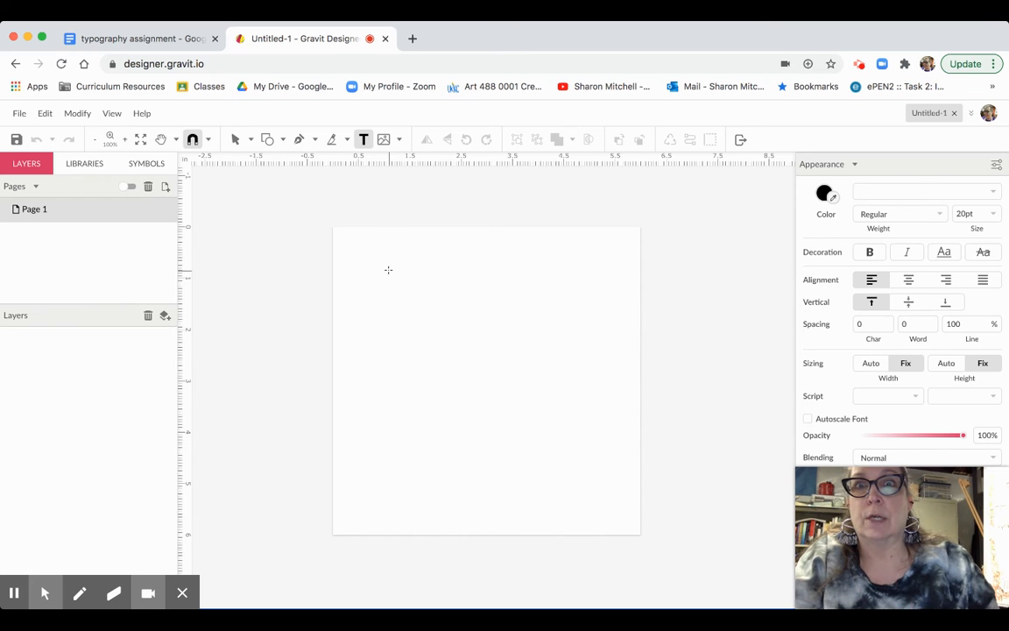
left_click(359, 317)
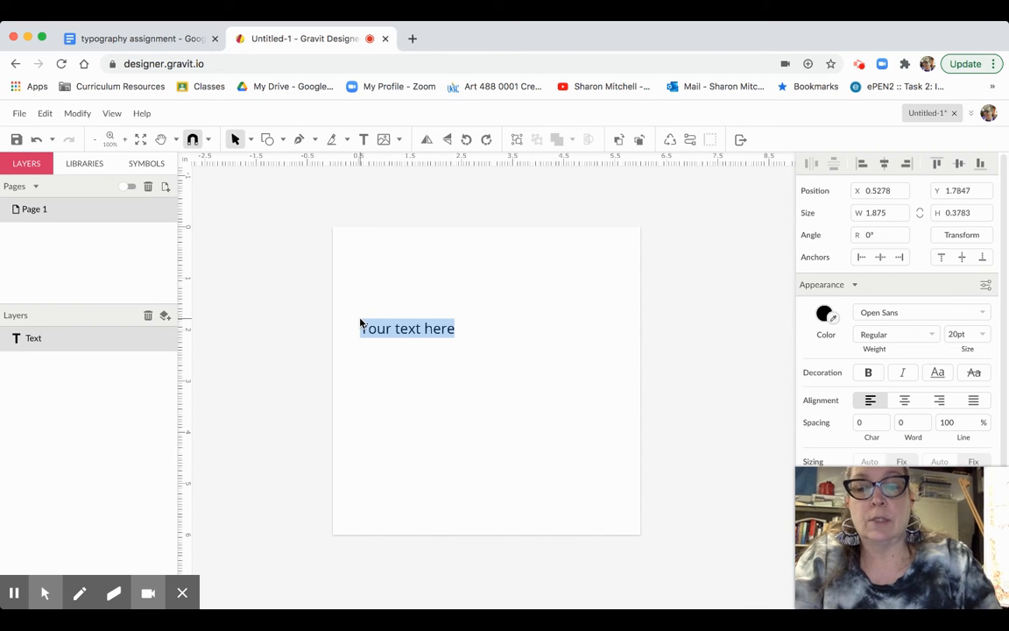
type("COMPRE")
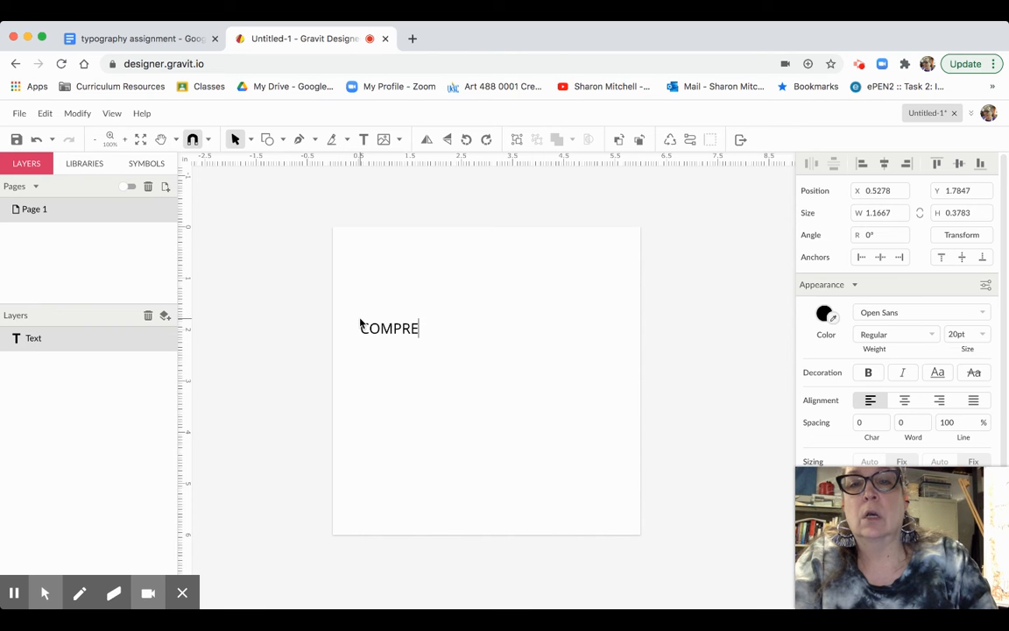
type("SSION")
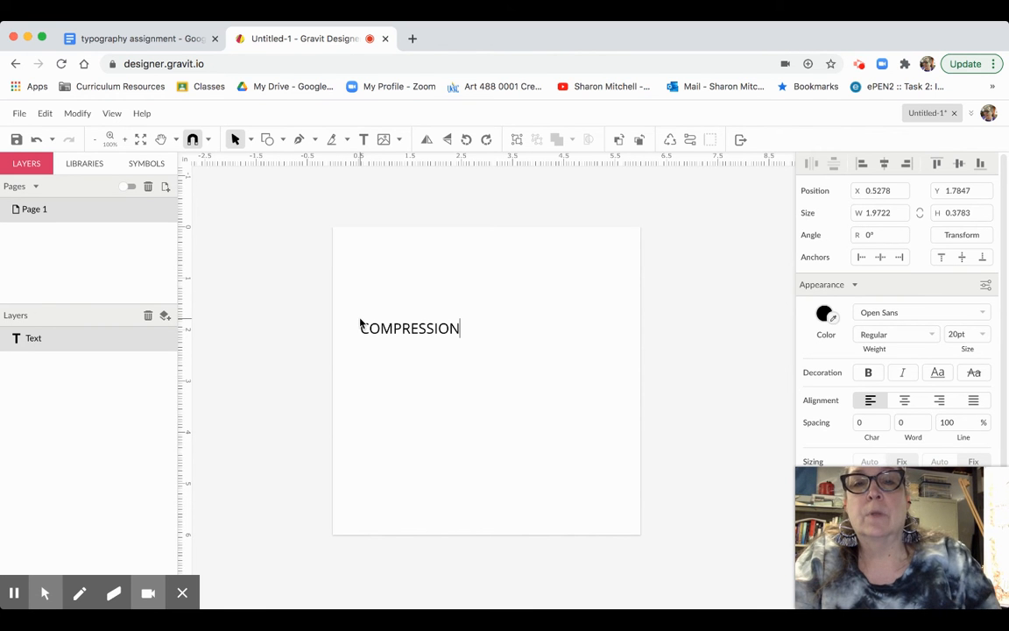
left_click(902, 311)
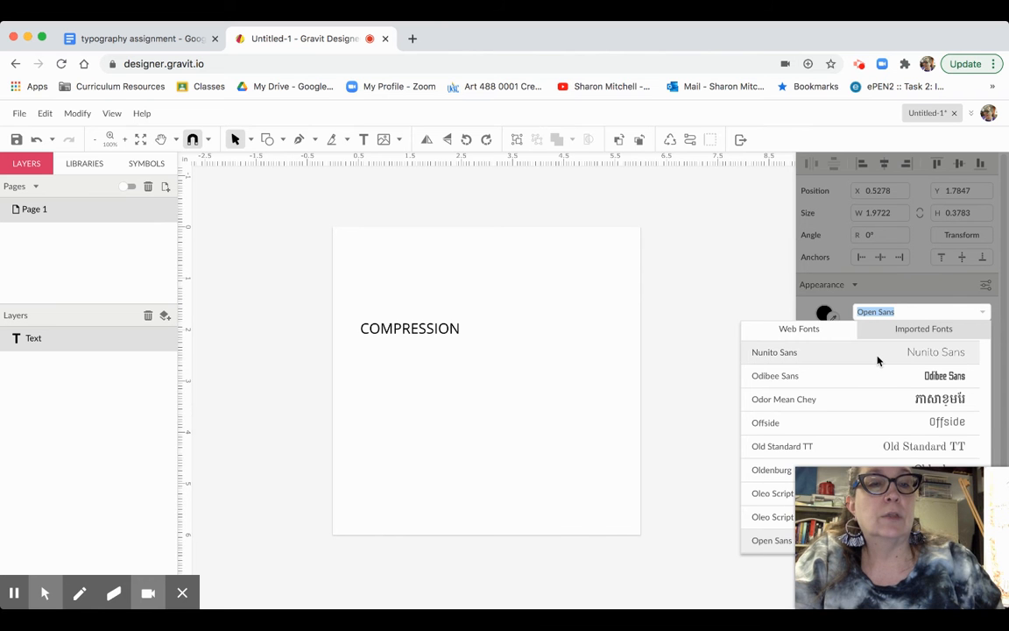
- Scroll the font list and choose Orbitron
scroll(878, 360, "down", 3)
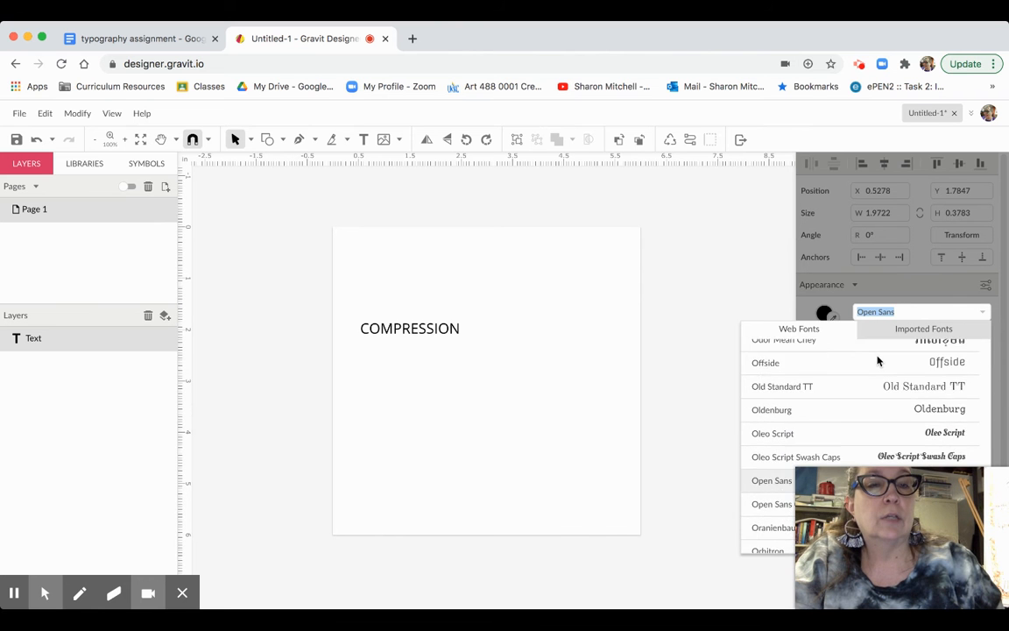
scroll(878, 360, "down", 5)
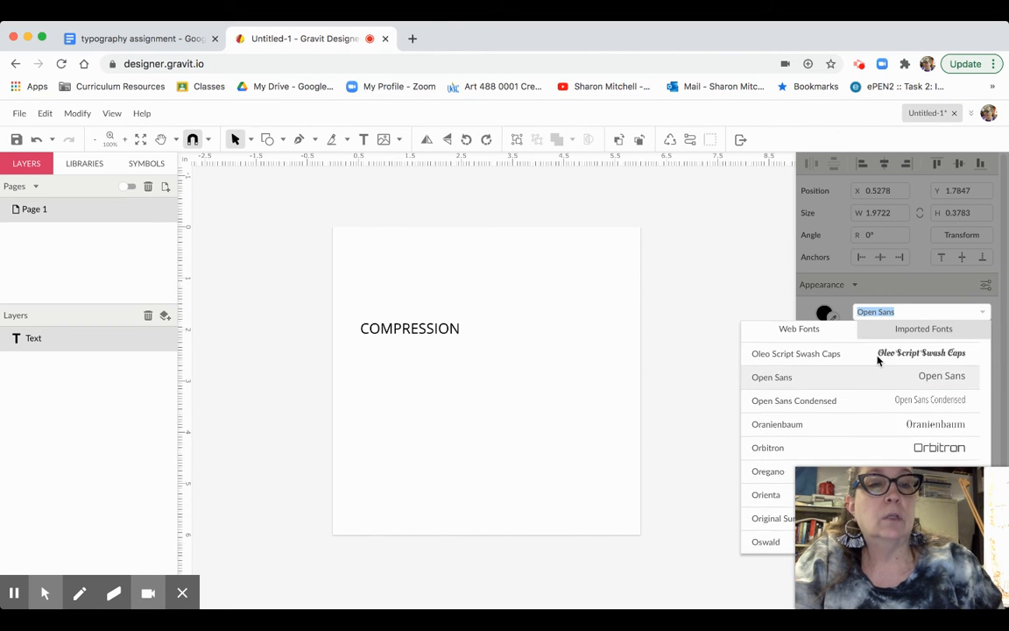
scroll(878, 360, "down", 1)
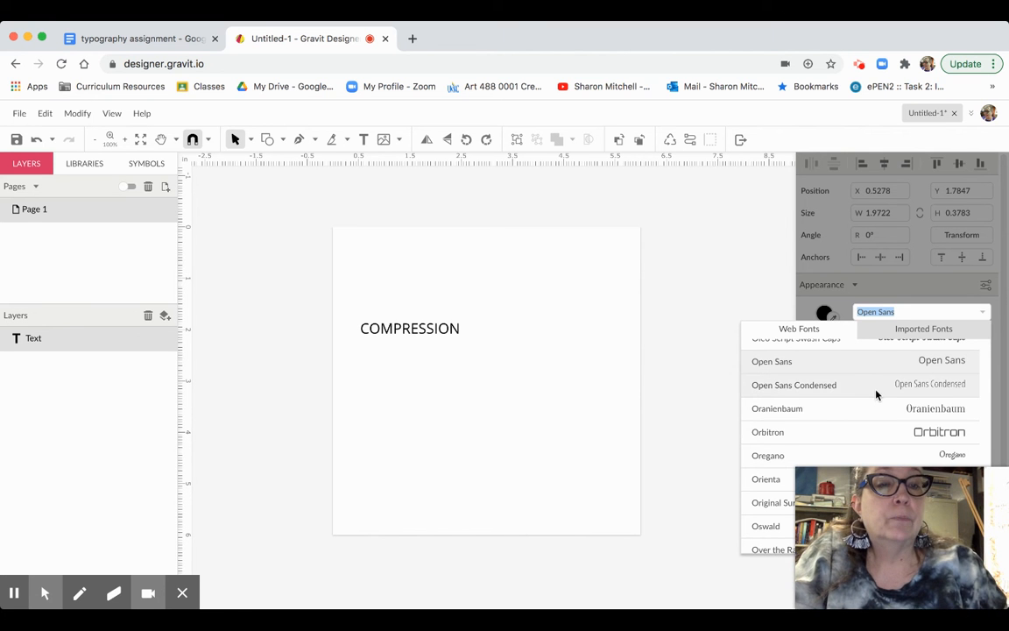
scroll(876, 397, "down", 2)
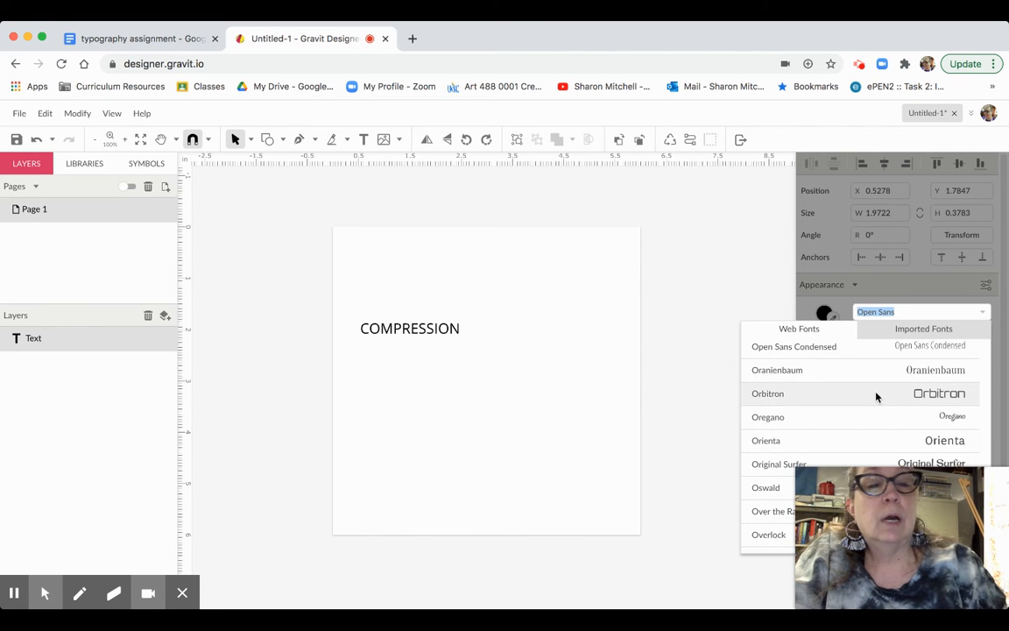
left_click(876, 395)
- Select the whole word COMPRESSION and confirm it keeps the Orbitron font
left_click(458, 330)
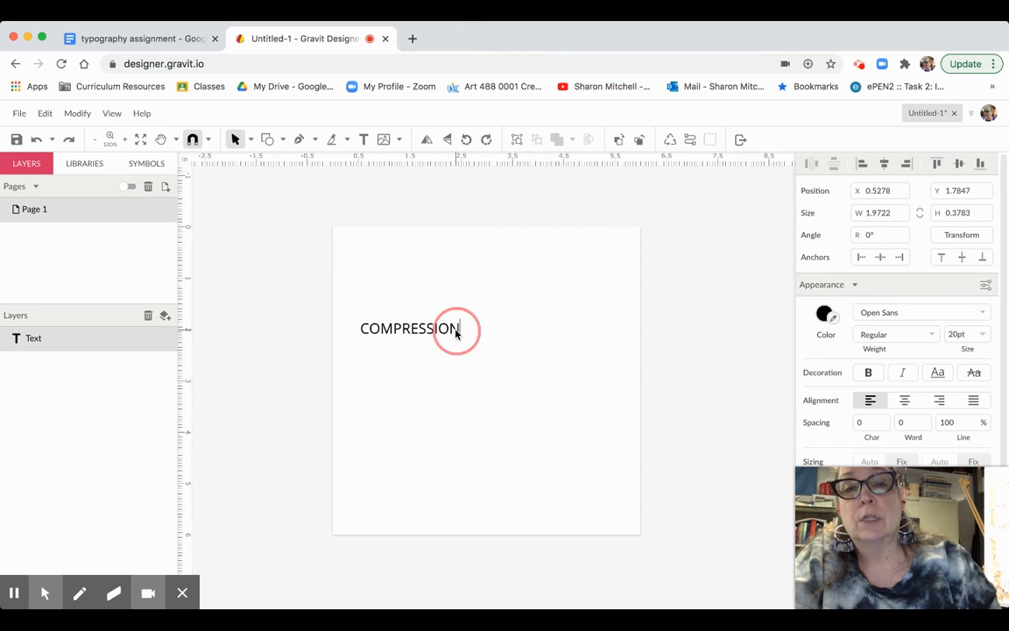
left_click(450, 331)
left_click_drag(448, 333, 366, 329)
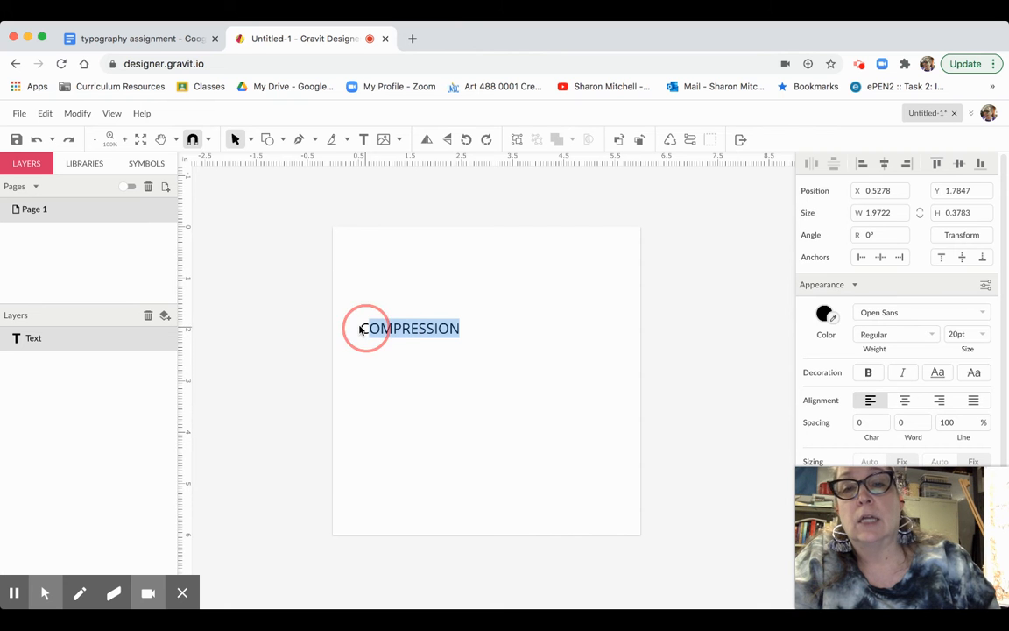
left_click(912, 313)
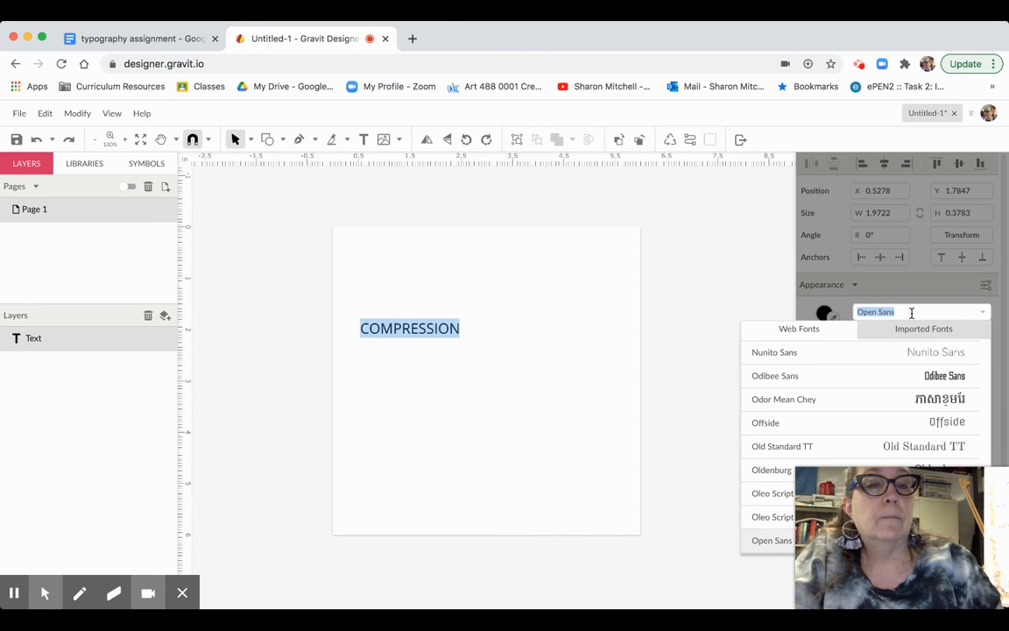
scroll(886, 379, "down", 2)
scroll(886, 378, "down", 4)
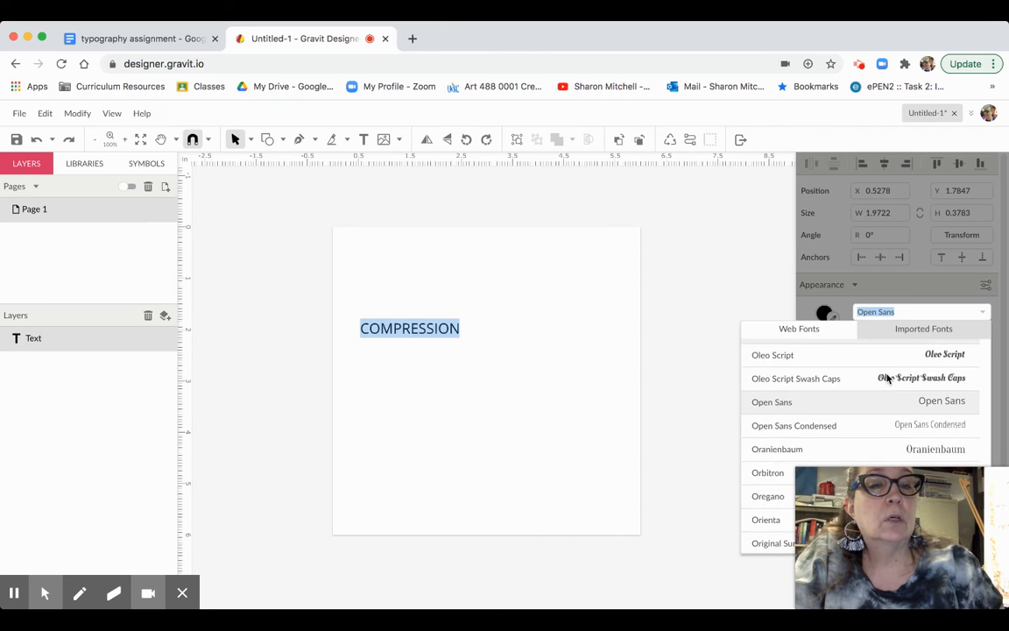
scroll(886, 379, "down", 1)
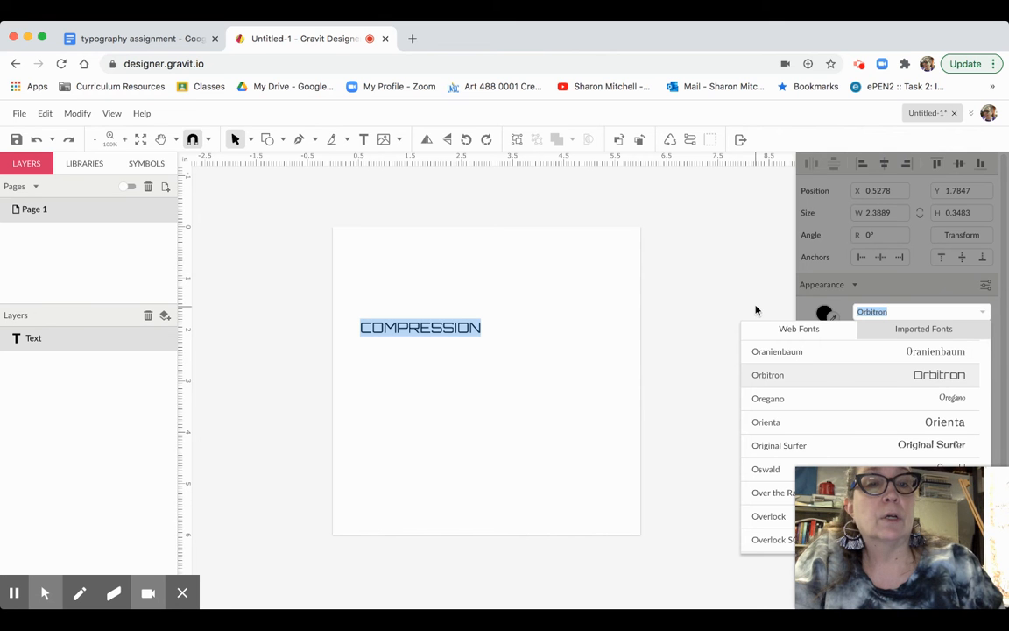
key("Escape")
- Set COMPRESSION to 48 pt and nudge it left to span the page
left_click(958, 330)
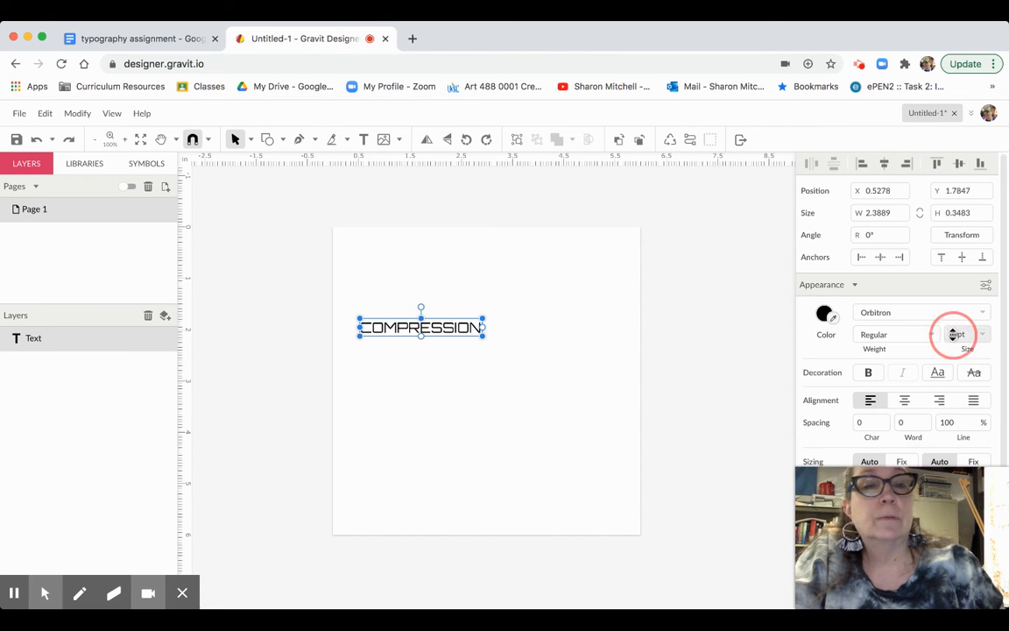
left_click(982, 334)
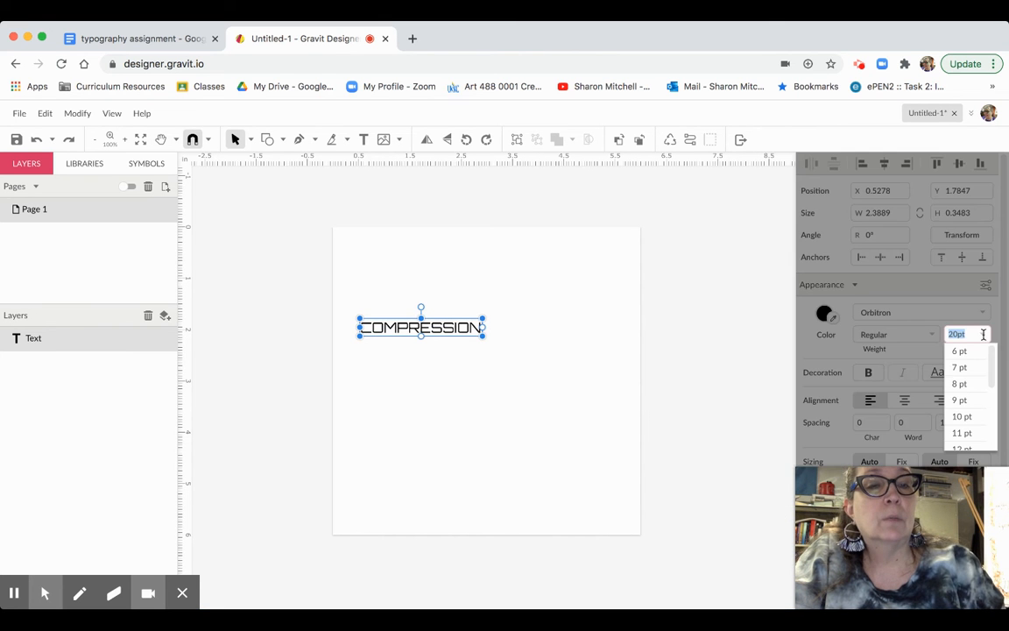
left_click(991, 380)
left_click_drag(991, 379, 988, 420)
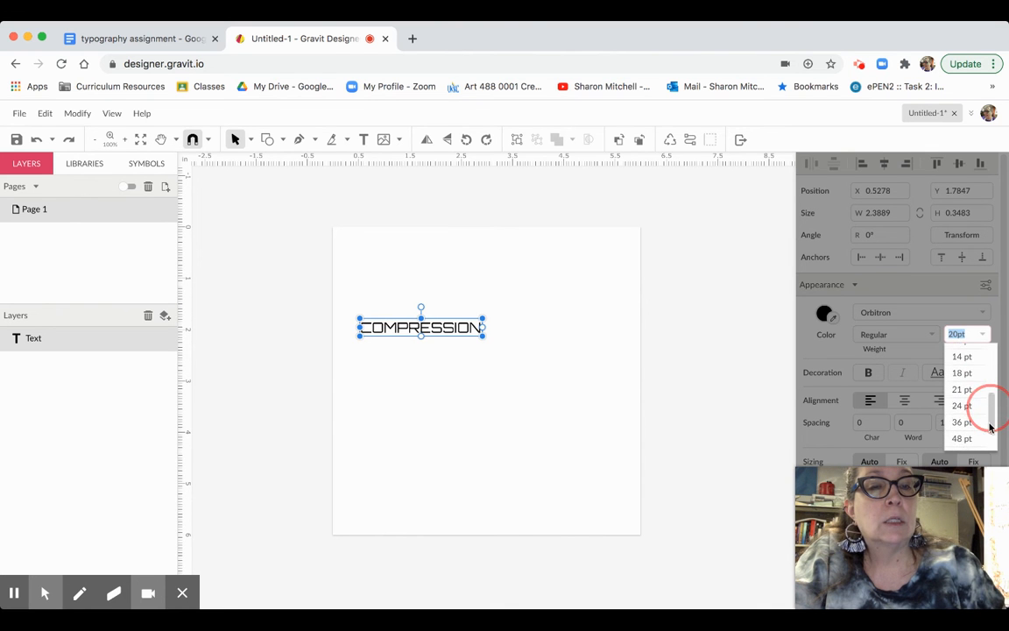
left_click(960, 437)
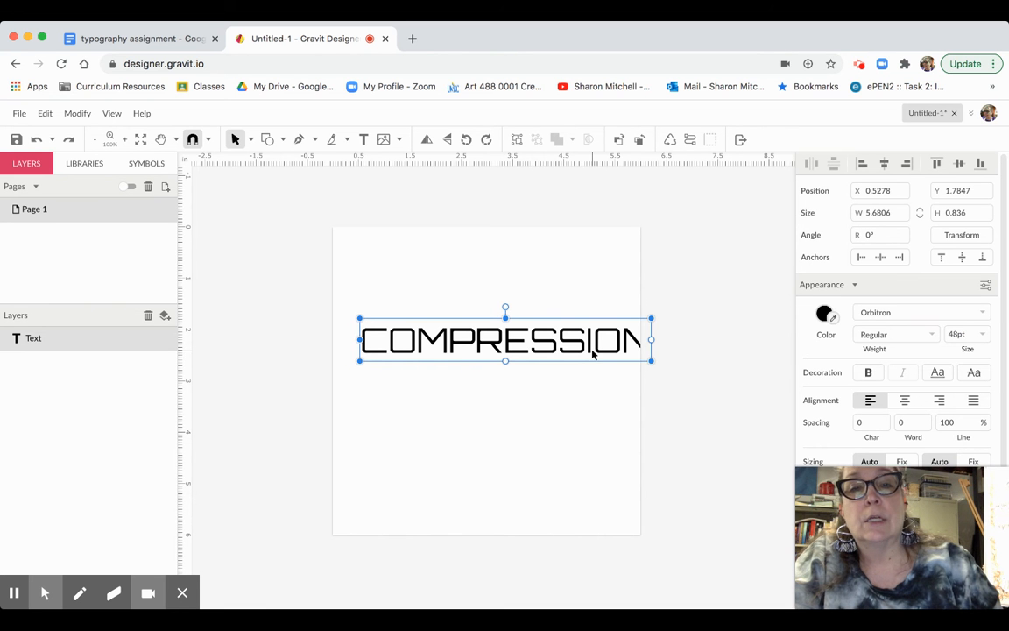
left_click_drag(592, 353, 576, 354)
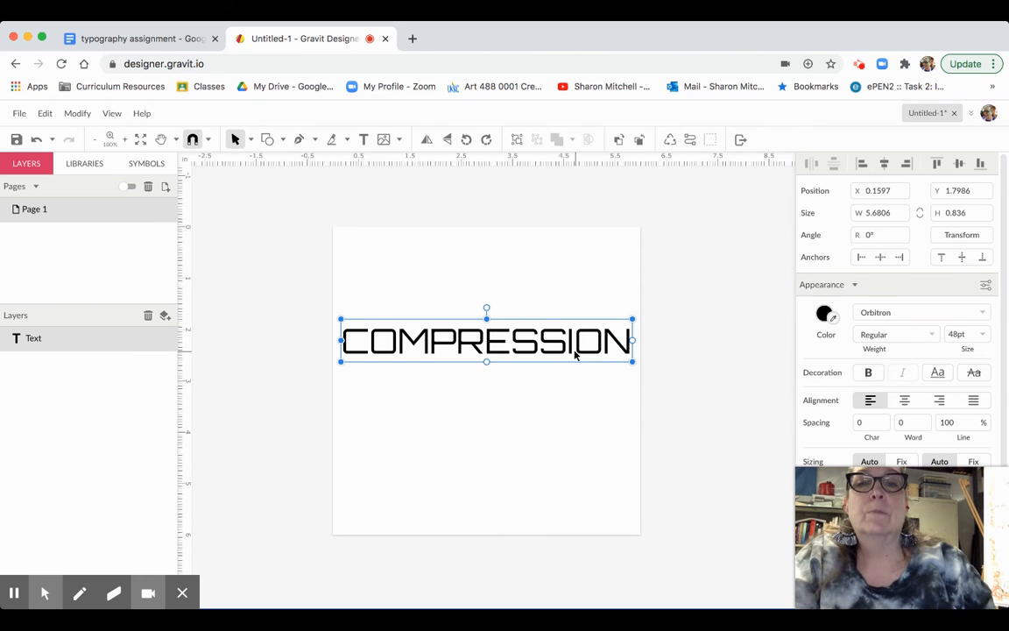
left_click(487, 320)
left_click_drag(487, 320, 487, 335)
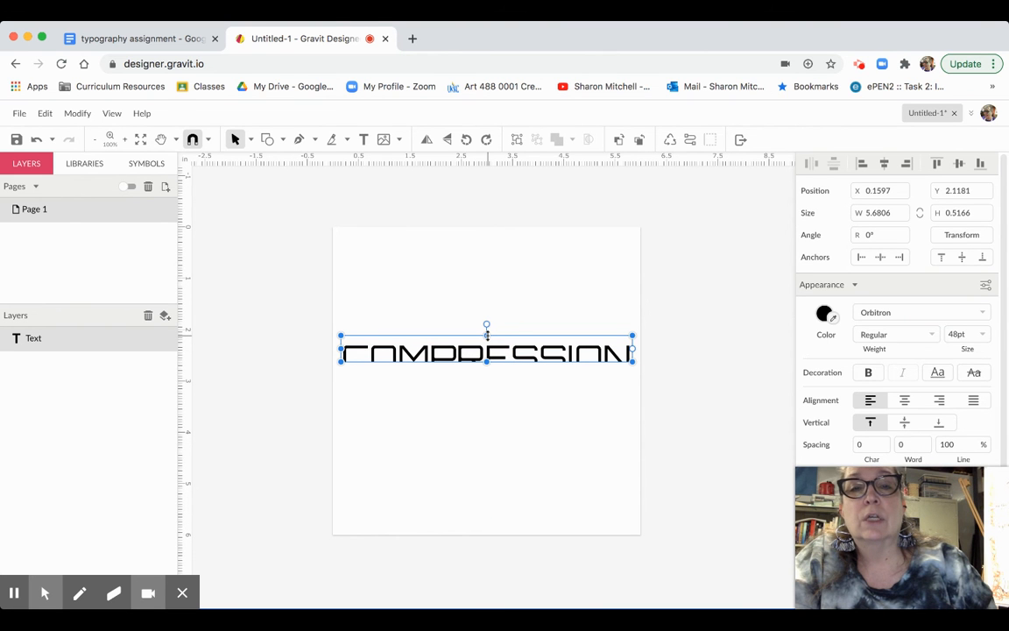
left_click(487, 362)
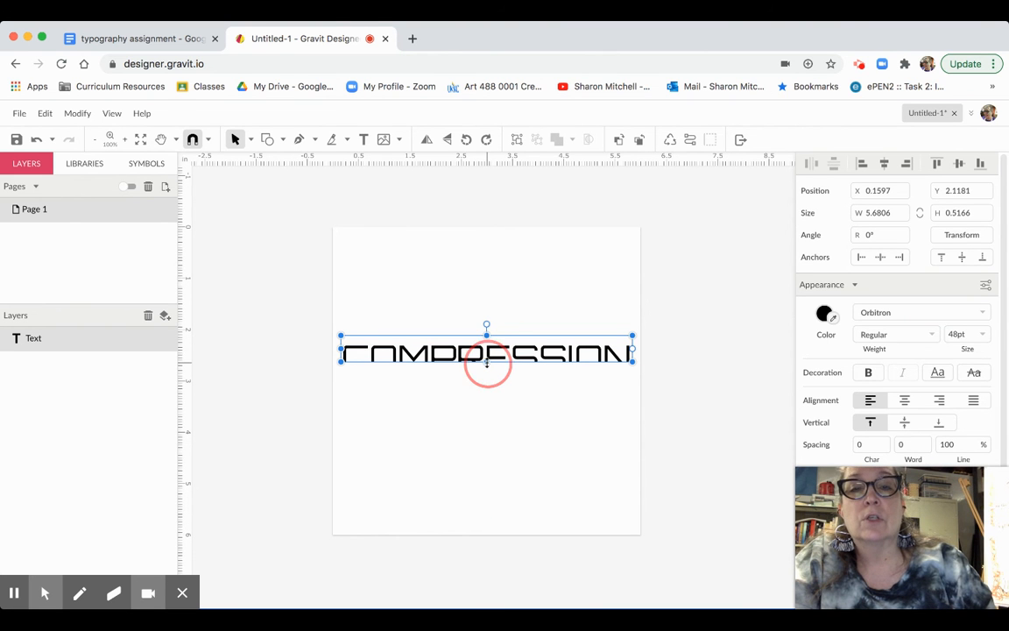
left_click_drag(487, 362, 490, 393)
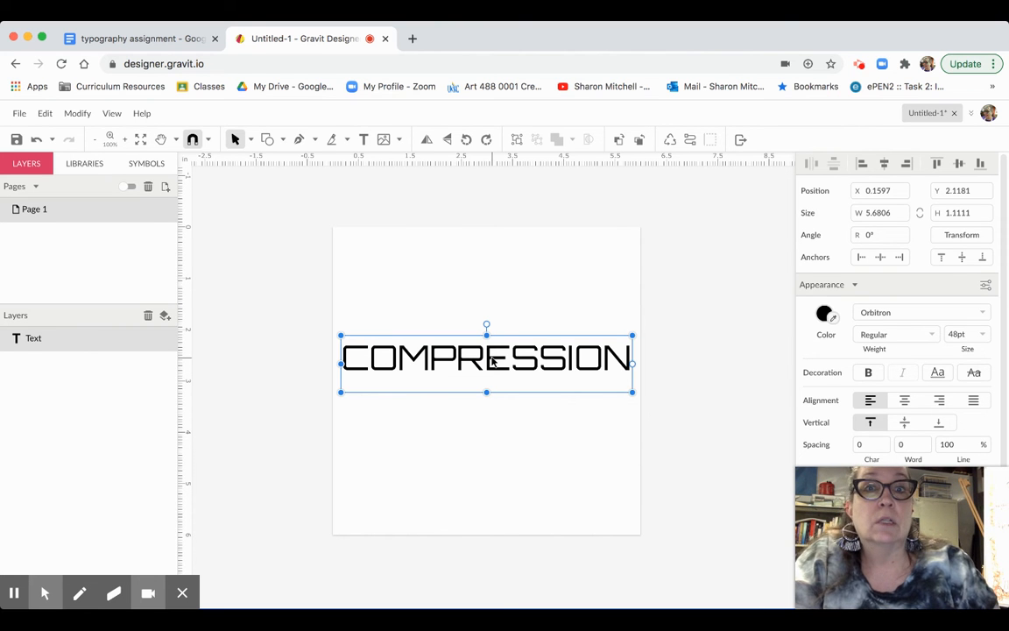
left_click(486, 324)
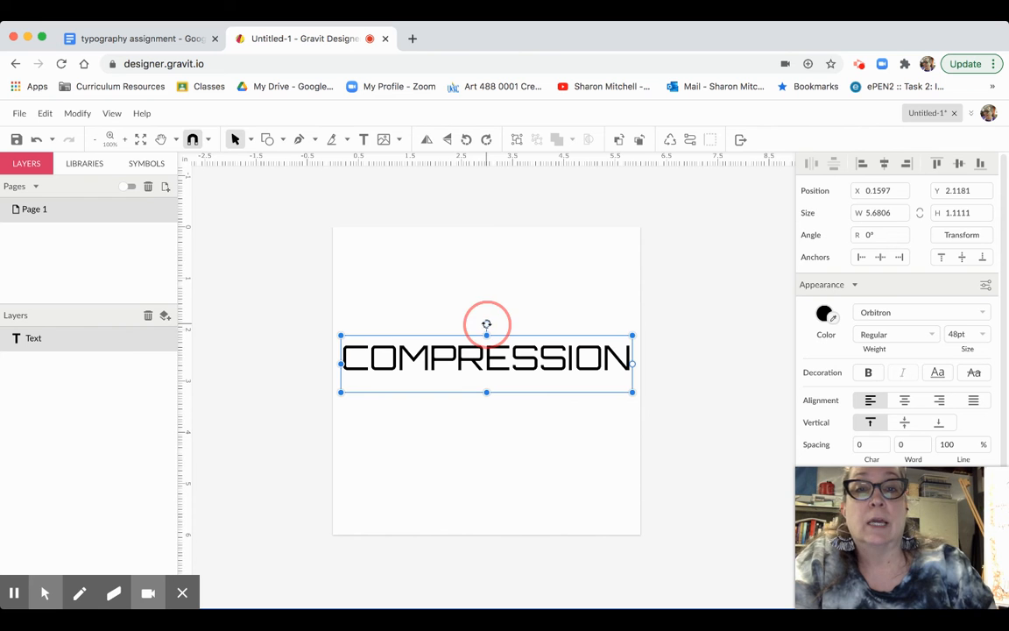
mouse_move(486, 324)
left_mouse_down()
mouse_move(518, 327)
mouse_move(488, 322)
left_mouse_up()
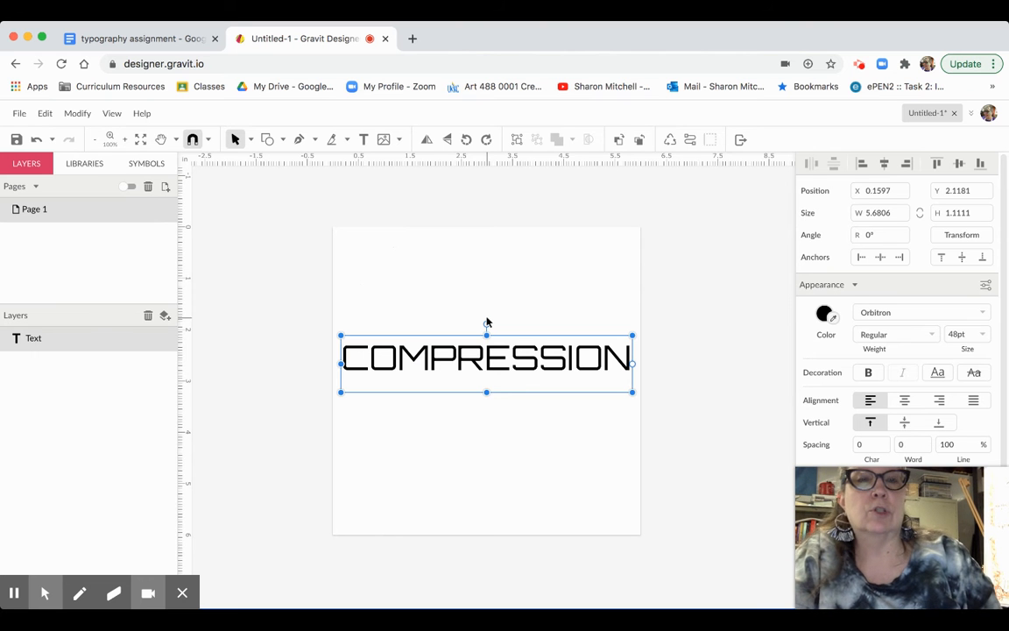
- Convert COMPRESSION to a compound path and inspect its anchors with the Subselect tool
left_click(690, 141)
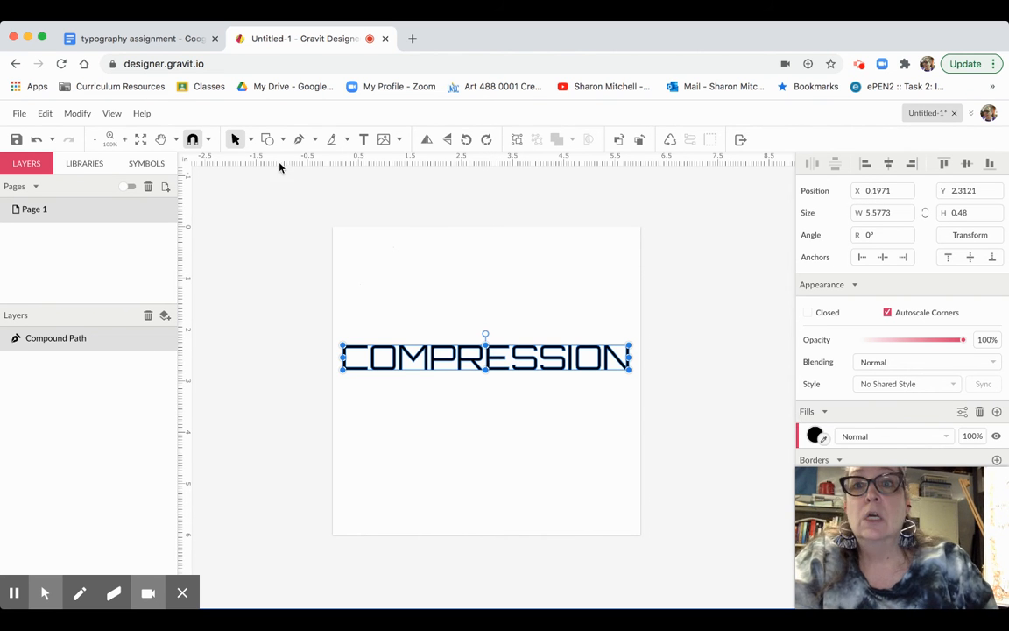
left_click(252, 141)
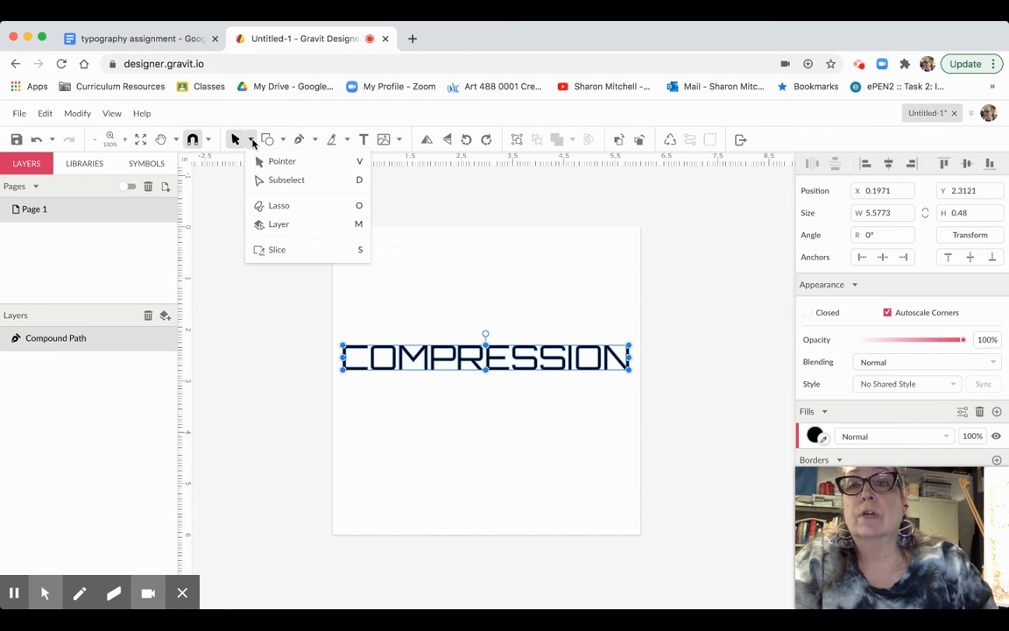
left_click(274, 180)
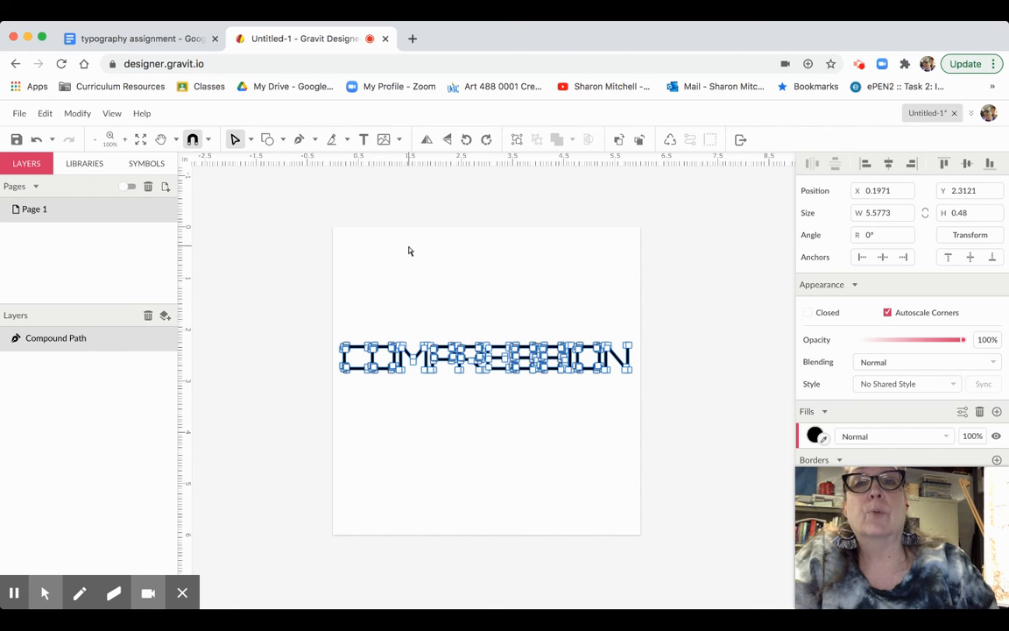
left_click(251, 140)
left_click(271, 165)
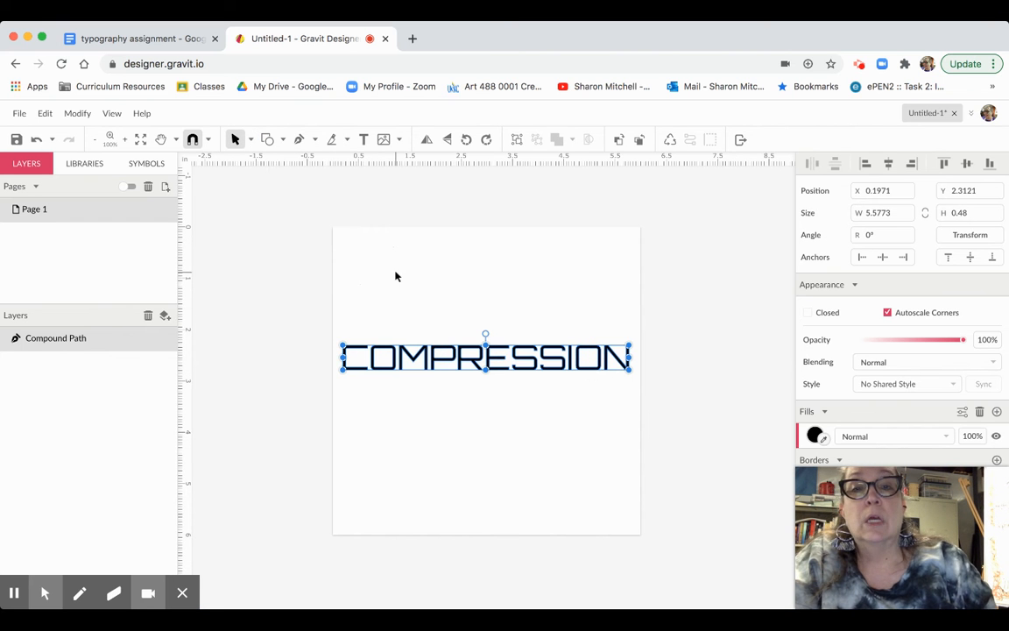
- Flatten COMPRESSION by pulling its top edge down twice, then add blank Page 2
left_click(486, 346)
left_click_drag(485, 348, 485, 362)
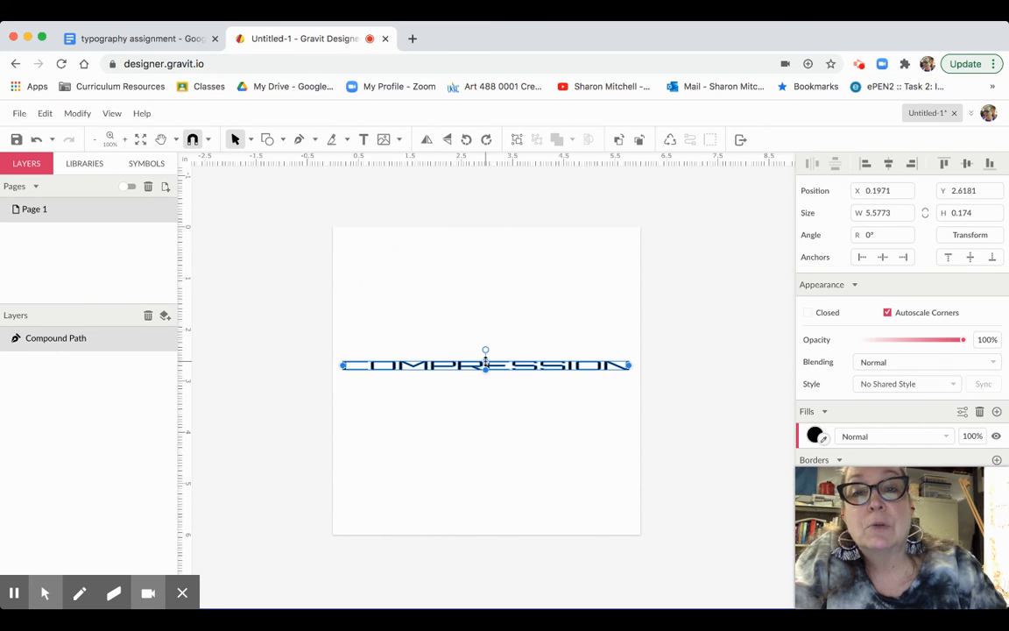
left_click(484, 400)
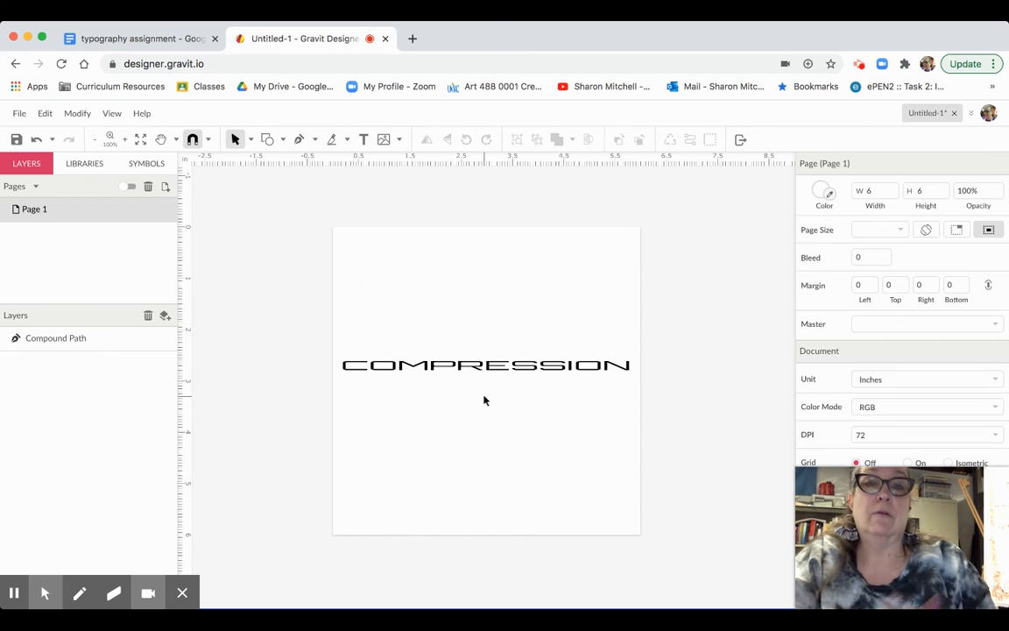
left_click(498, 368)
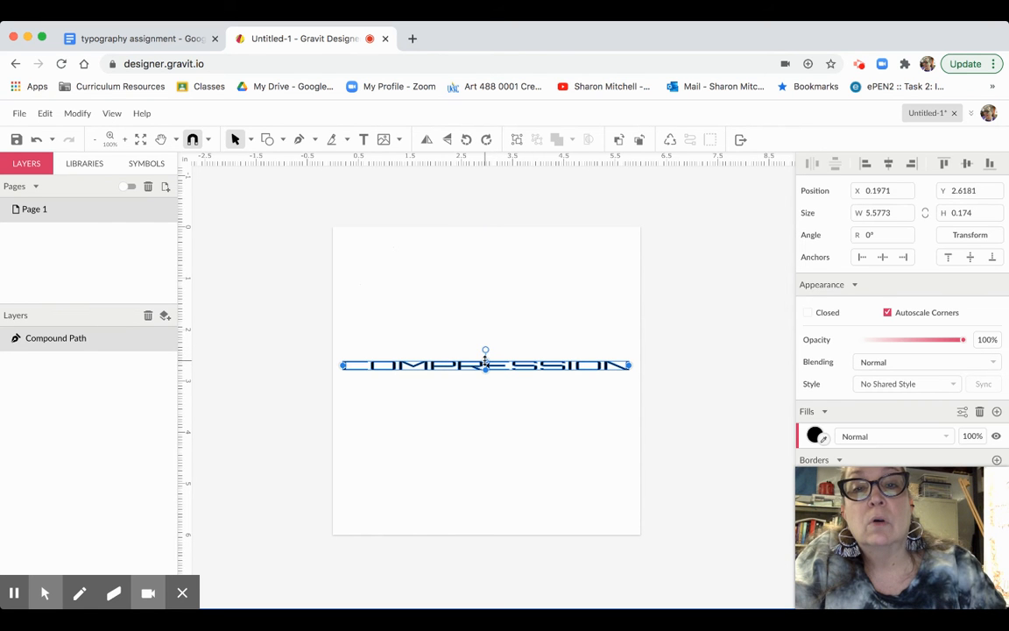
left_click_drag(485, 360, 485, 364)
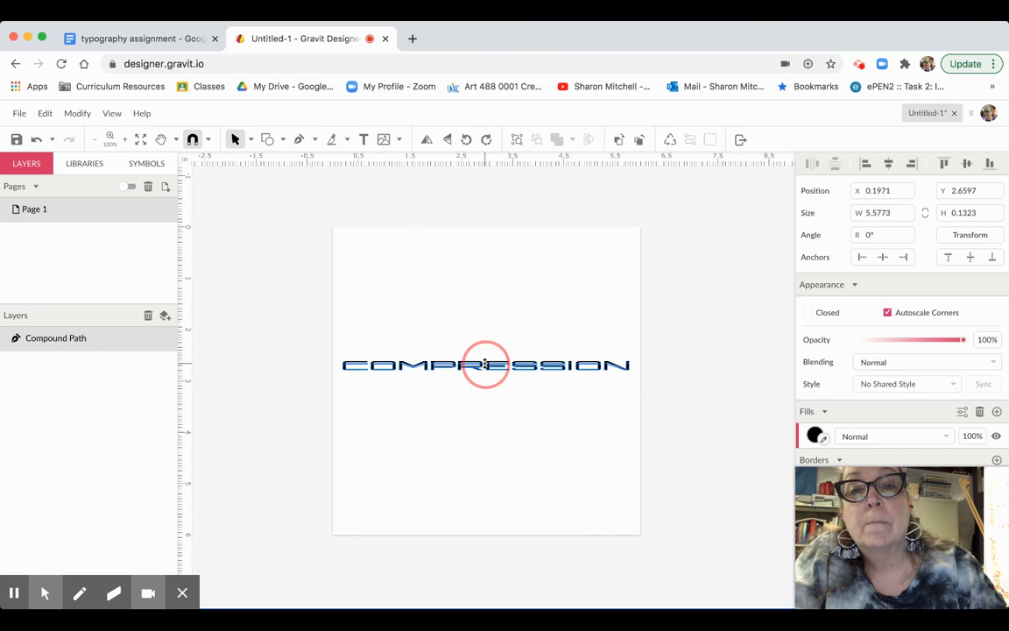
left_click(489, 408)
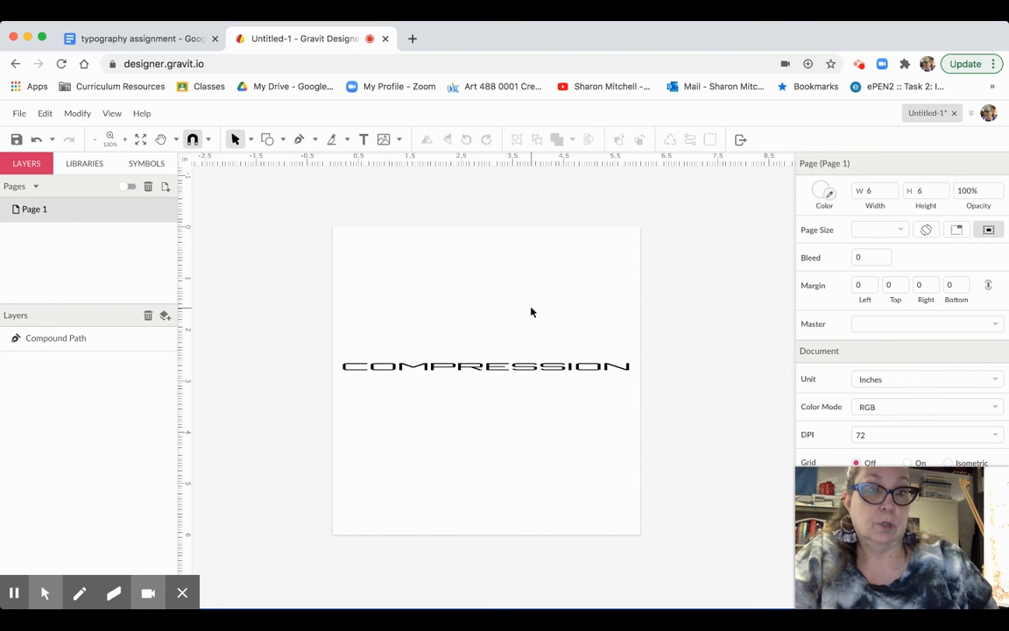
left_click(165, 188)
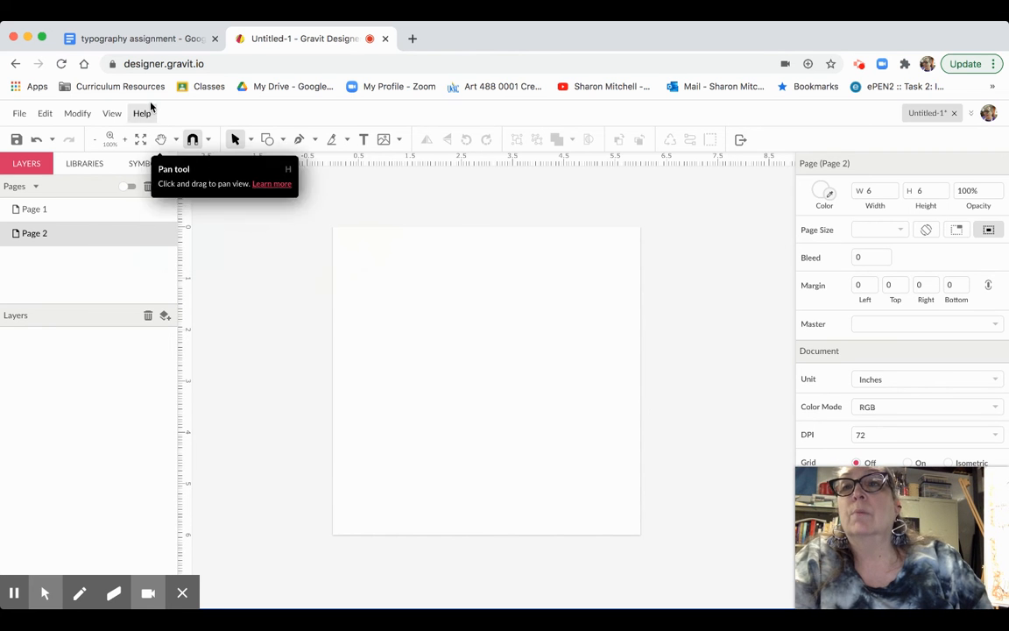
left_click(133, 41)
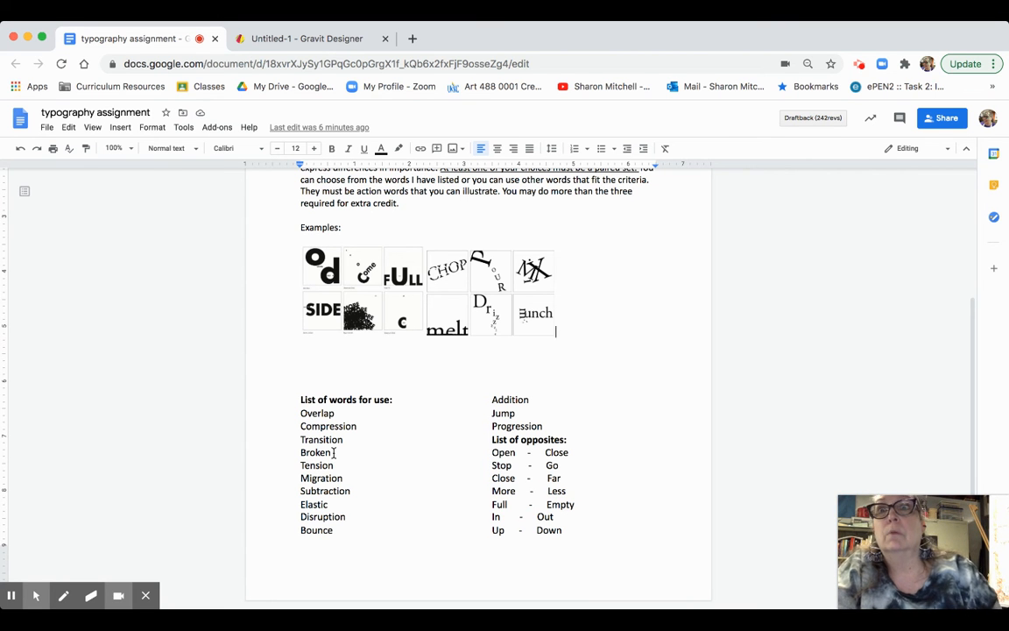
left_click(323, 39)
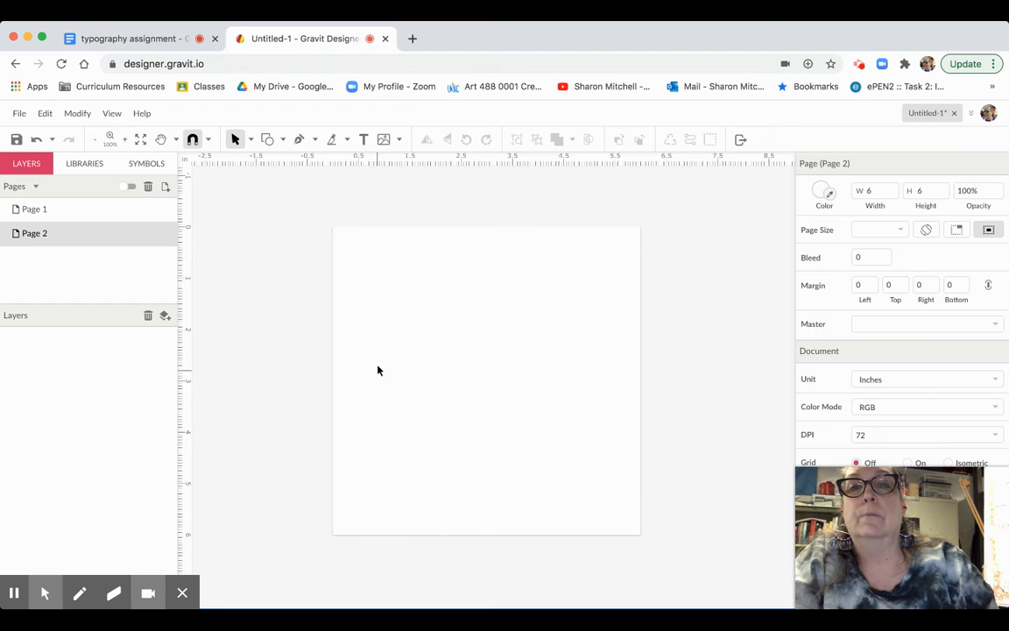
- Place a text box on Page 2 reading 'BROKEN' and select the word
left_click(364, 140)
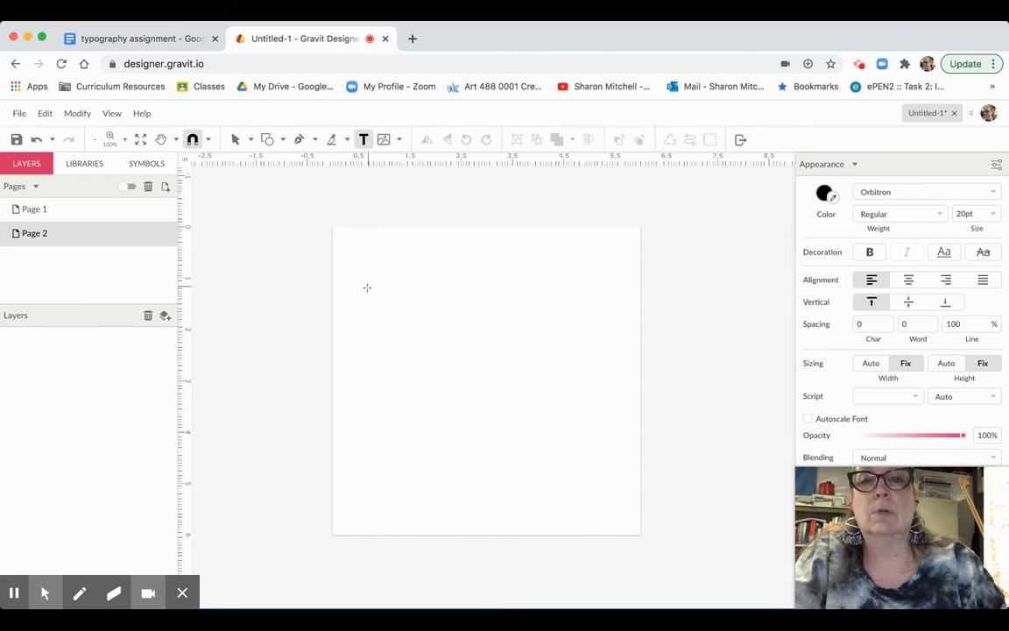
left_click(361, 337)
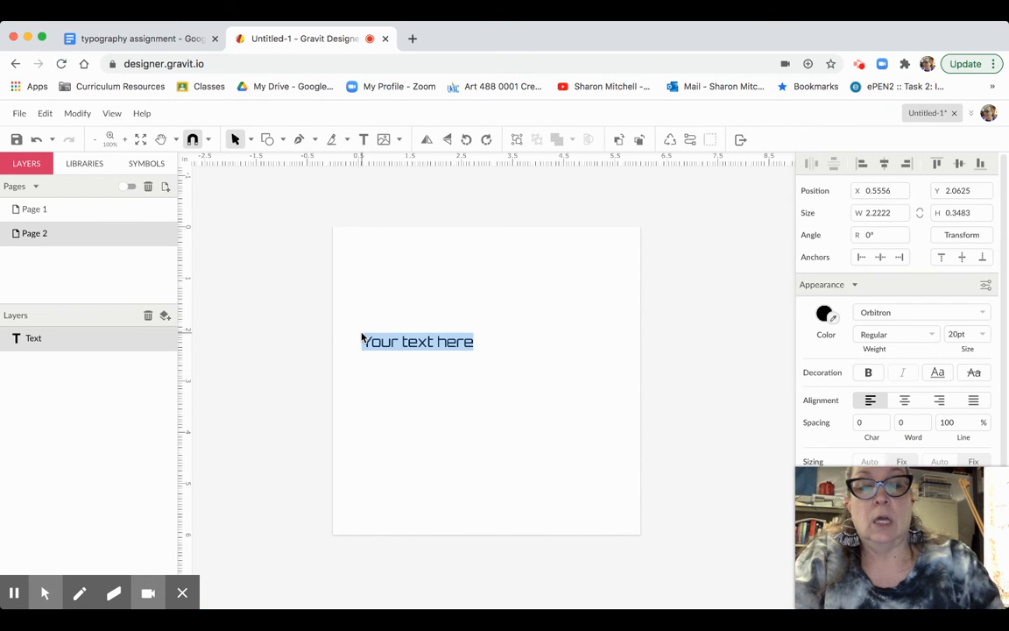
type("B")
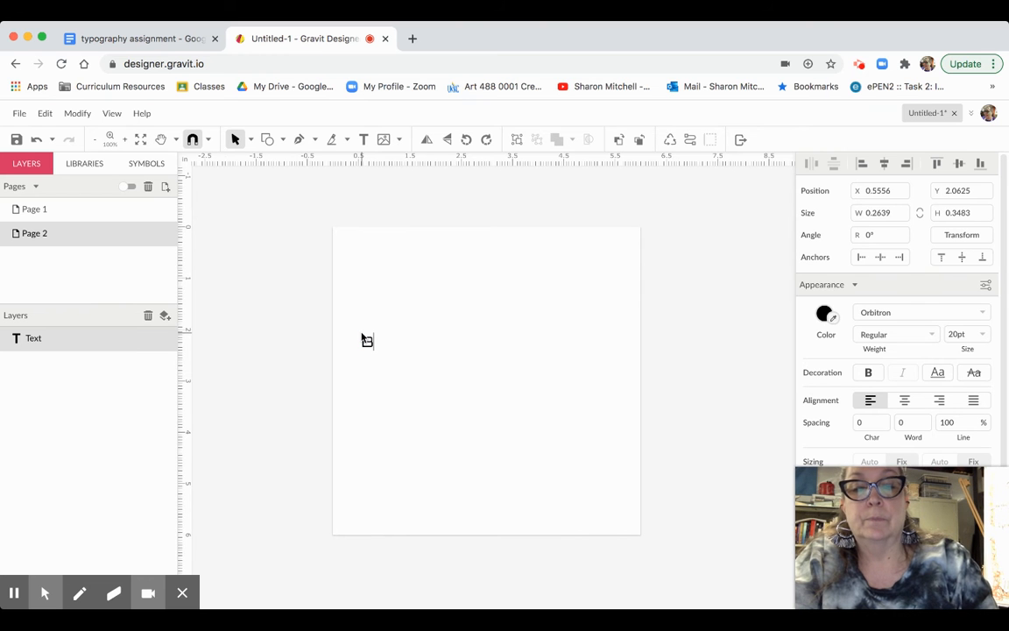
type("ROKEN")
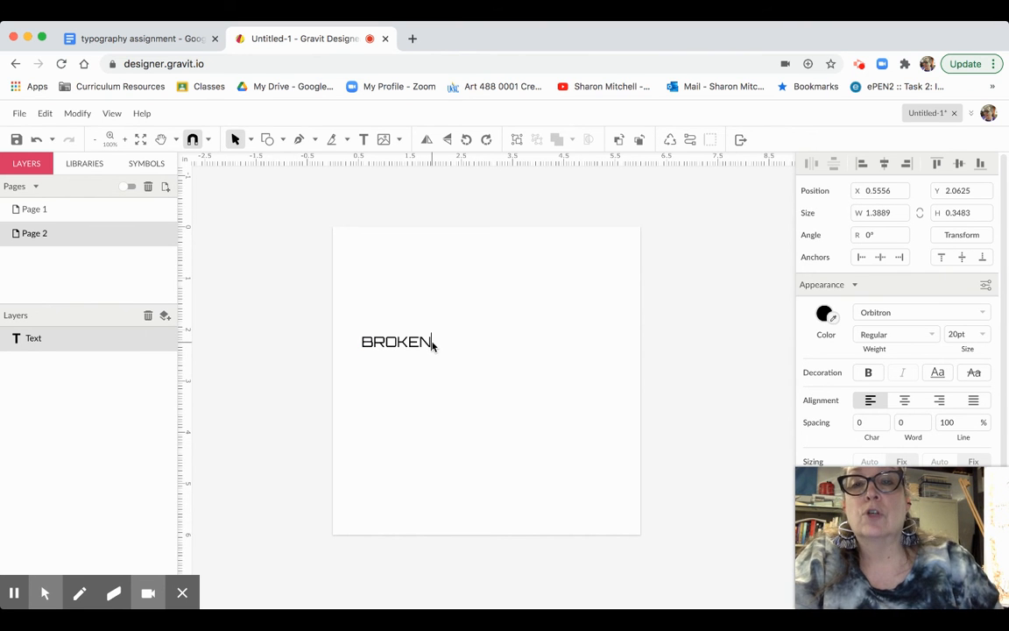
left_click_drag(431, 345, 358, 346)
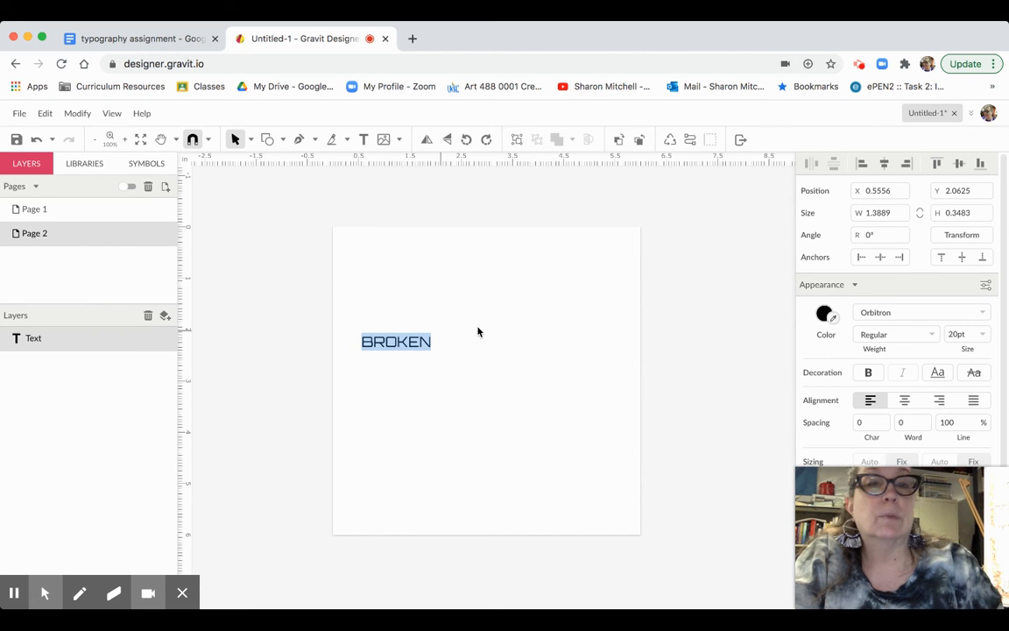
- Enlarge BROKEN to 72pt, passing through 48pt first
left_click(981, 334)
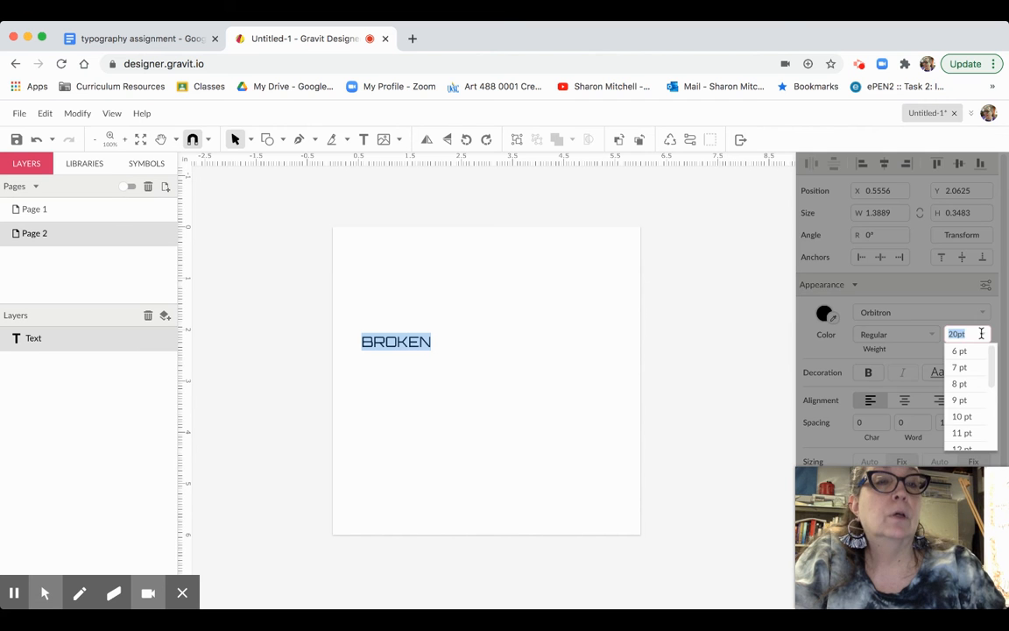
left_click_drag(991, 354, 986, 422)
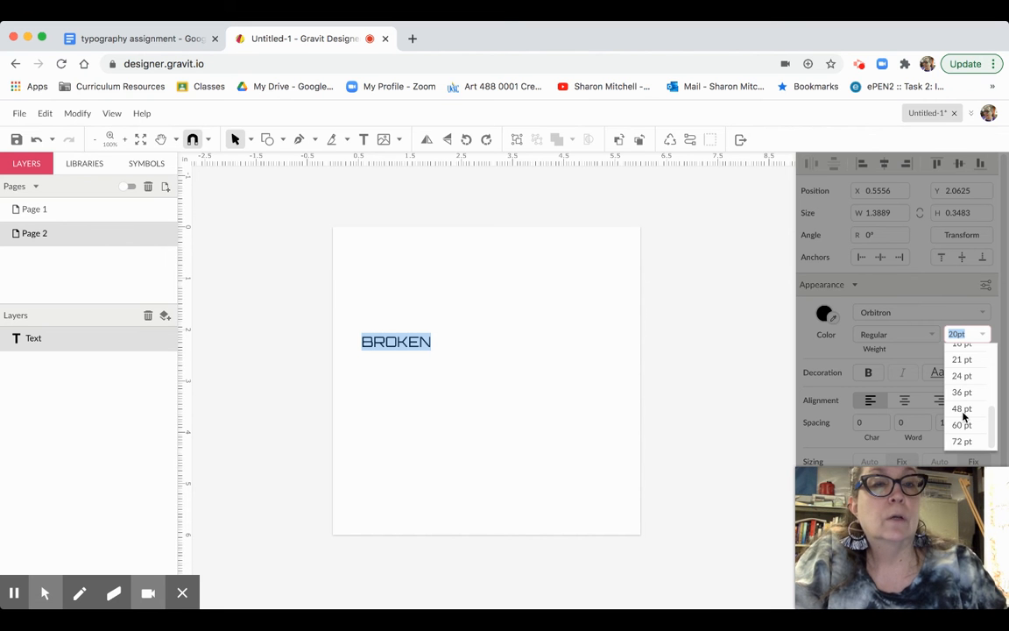
left_click(962, 409)
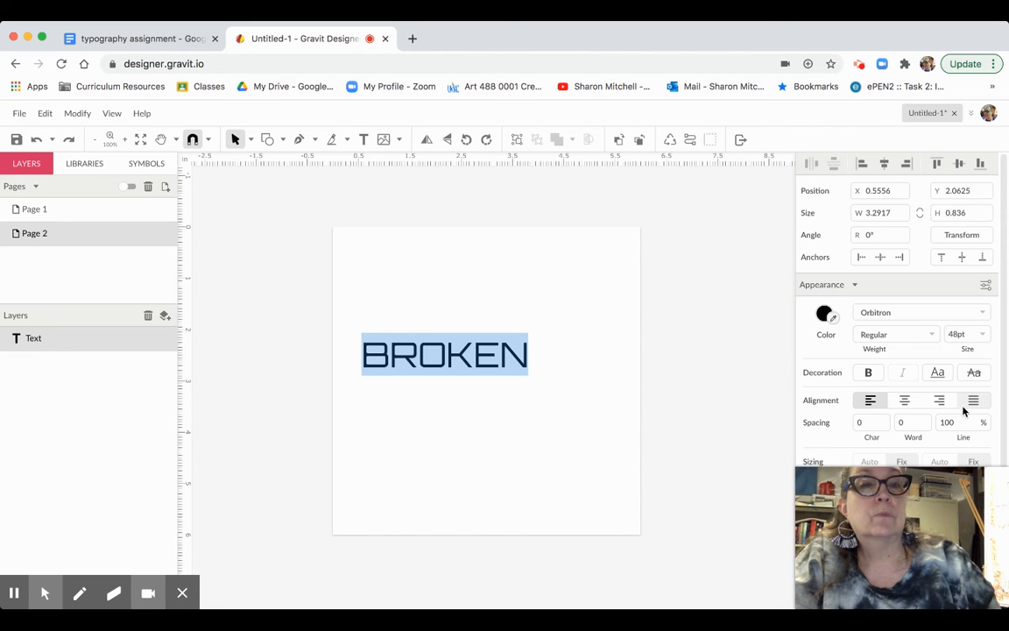
left_click(983, 334)
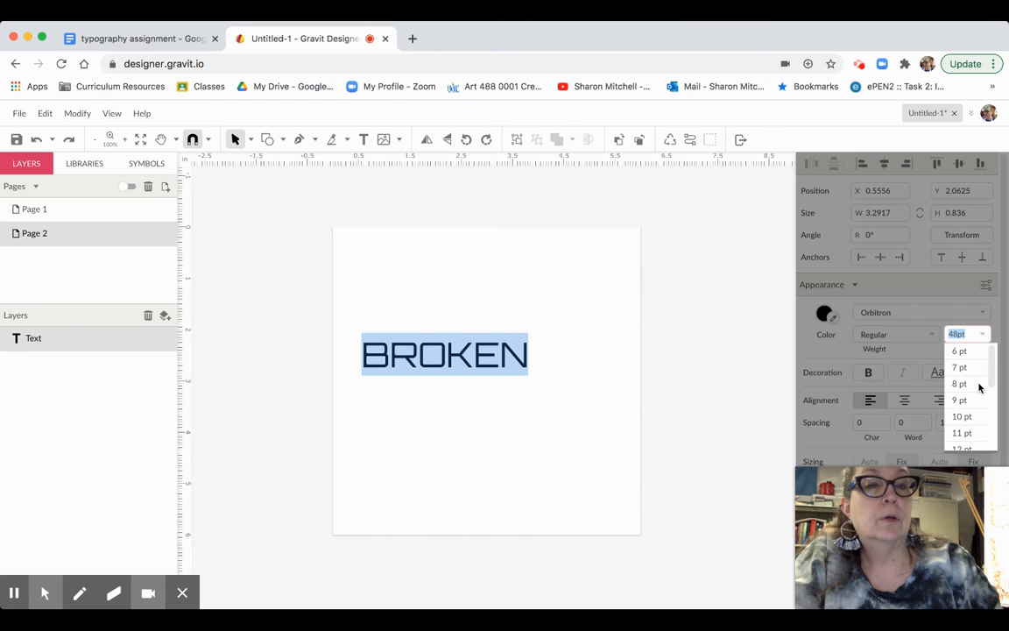
left_click_drag(991, 379, 989, 448)
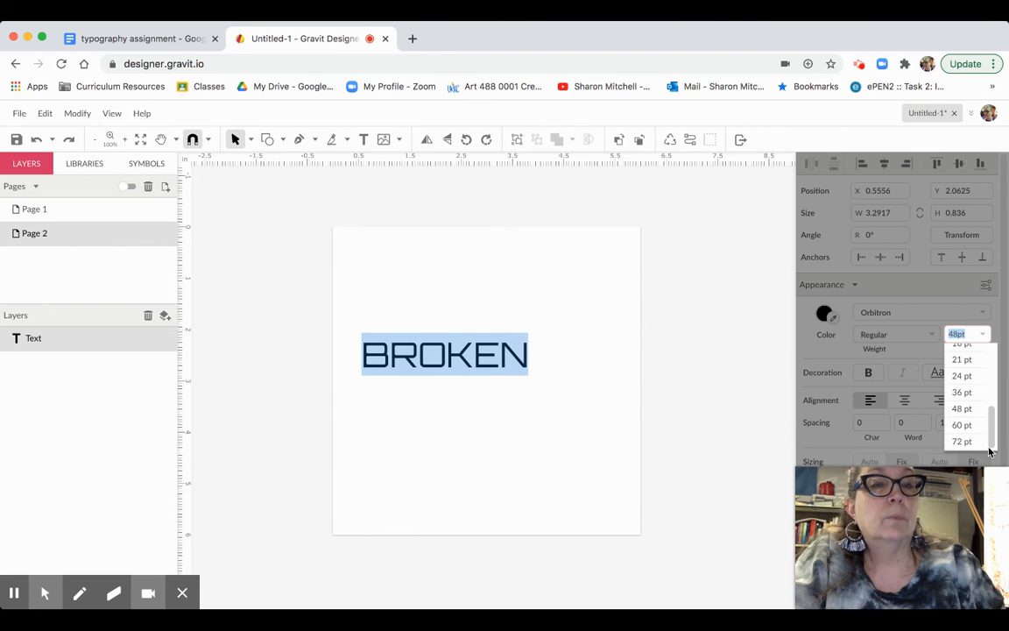
left_click(962, 441)
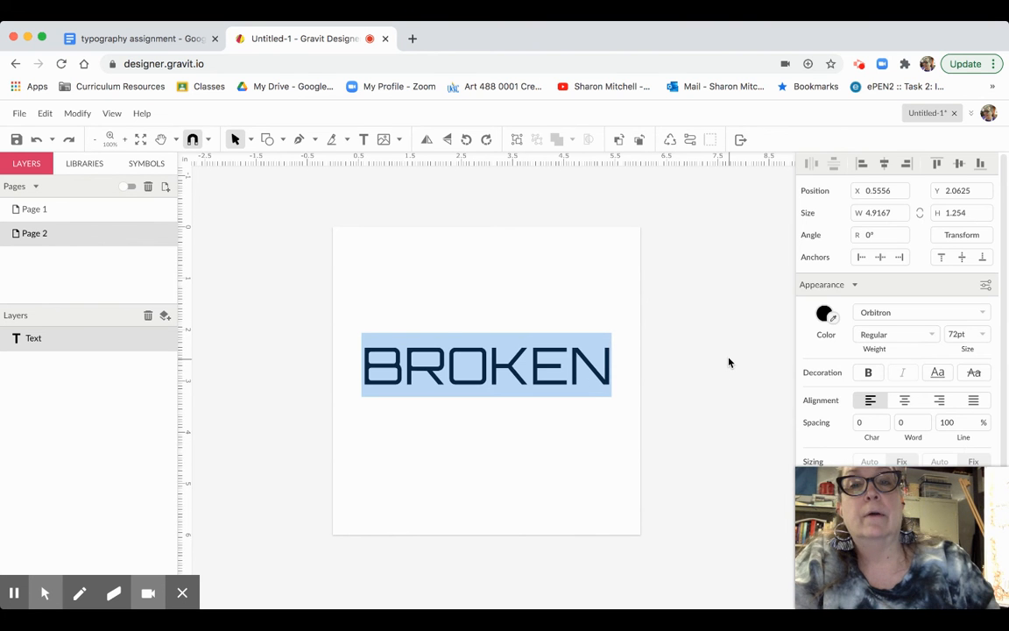
key("Escape")
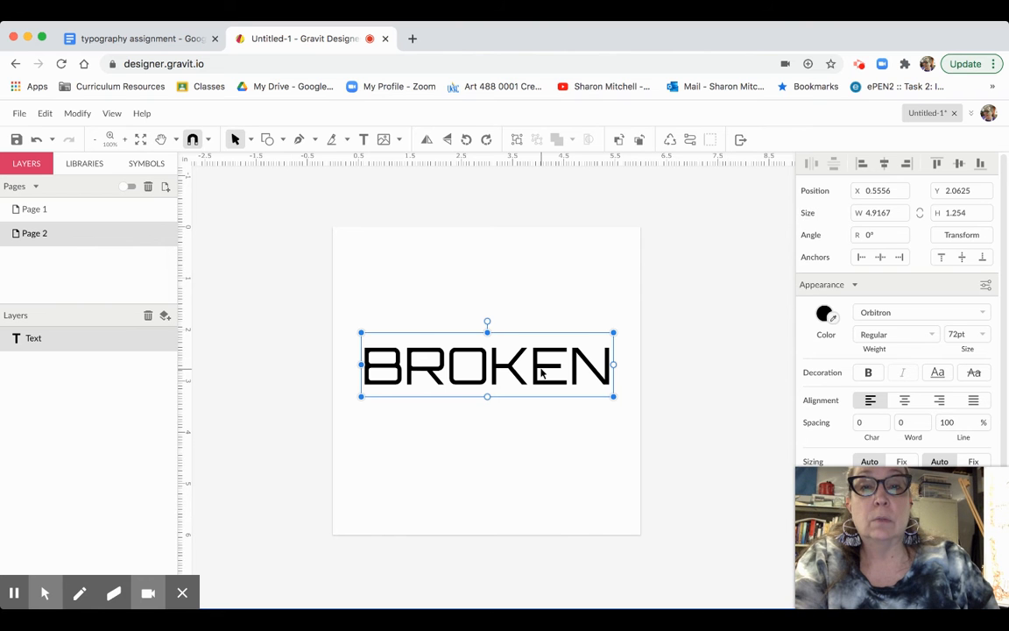
- Reposition BROKEN just above the page centre and convert it to a compound path
left_click_drag(446, 329, 446, 276)
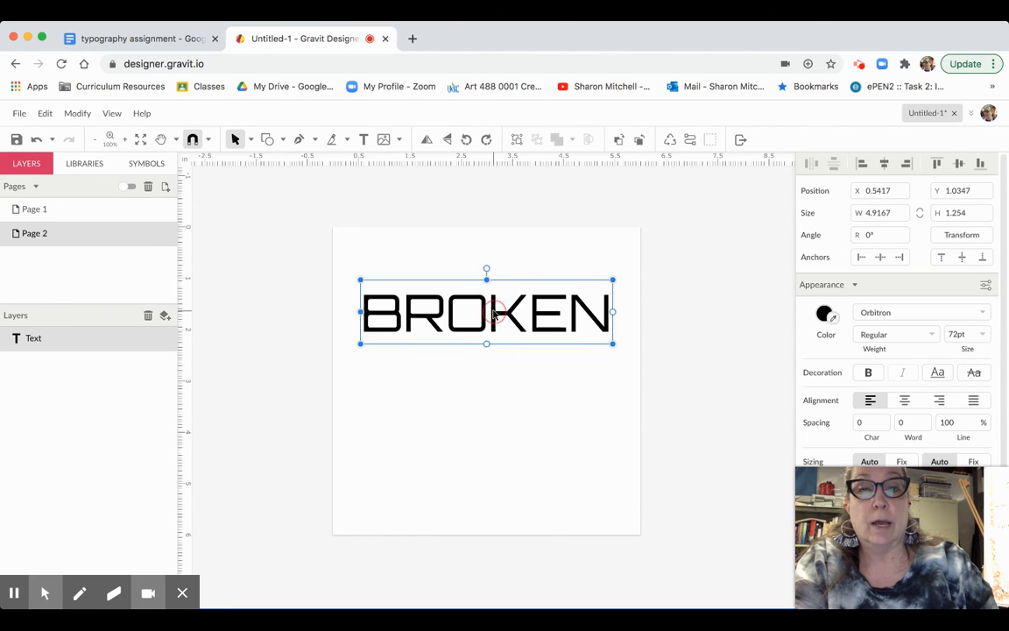
left_click_drag(494, 312, 494, 349)
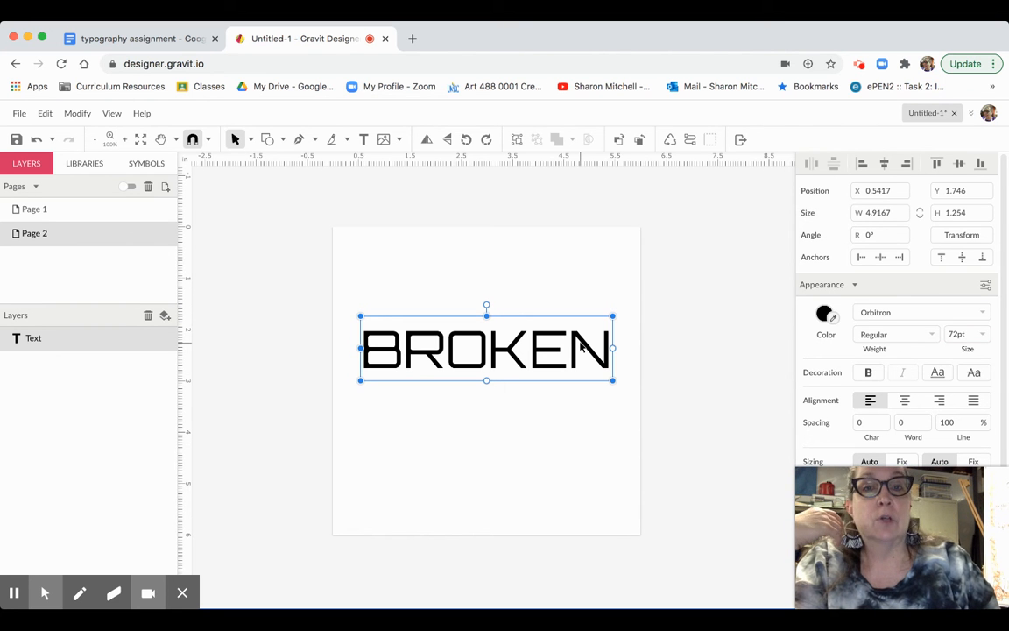
left_click(689, 141)
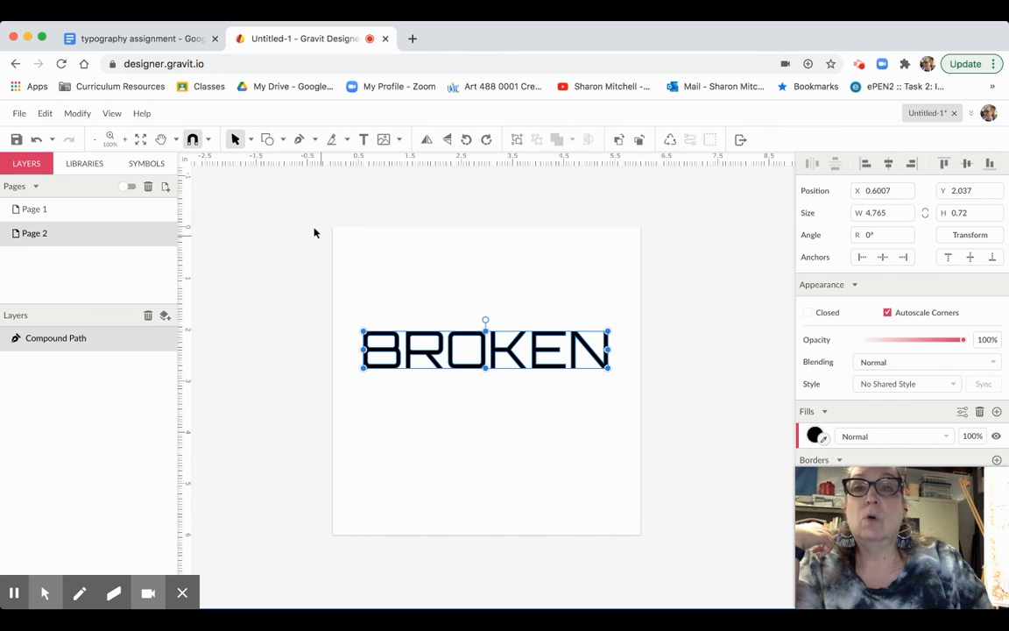
- Split the BROKEN outline into separate letter paths via Modify > Path > Split Path, then select the B
left_click(78, 116)
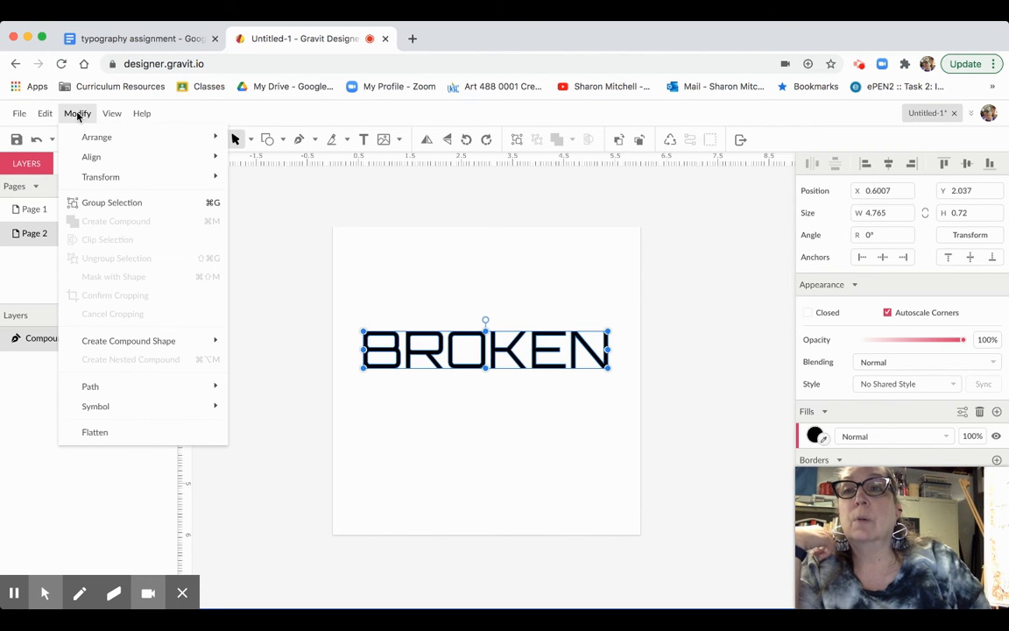
mouse_move(111, 384)
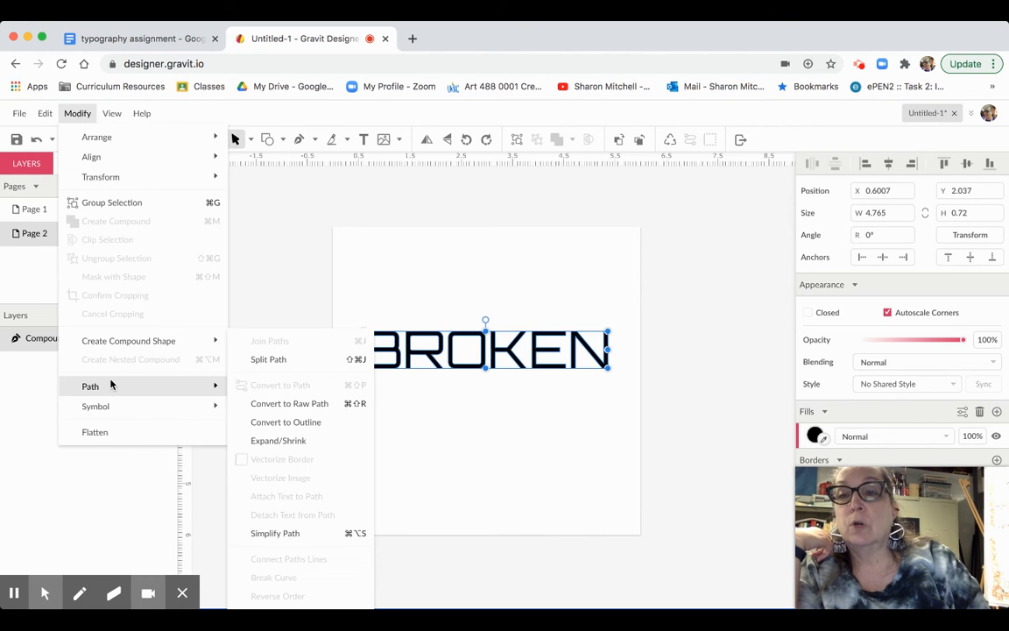
left_click(259, 360)
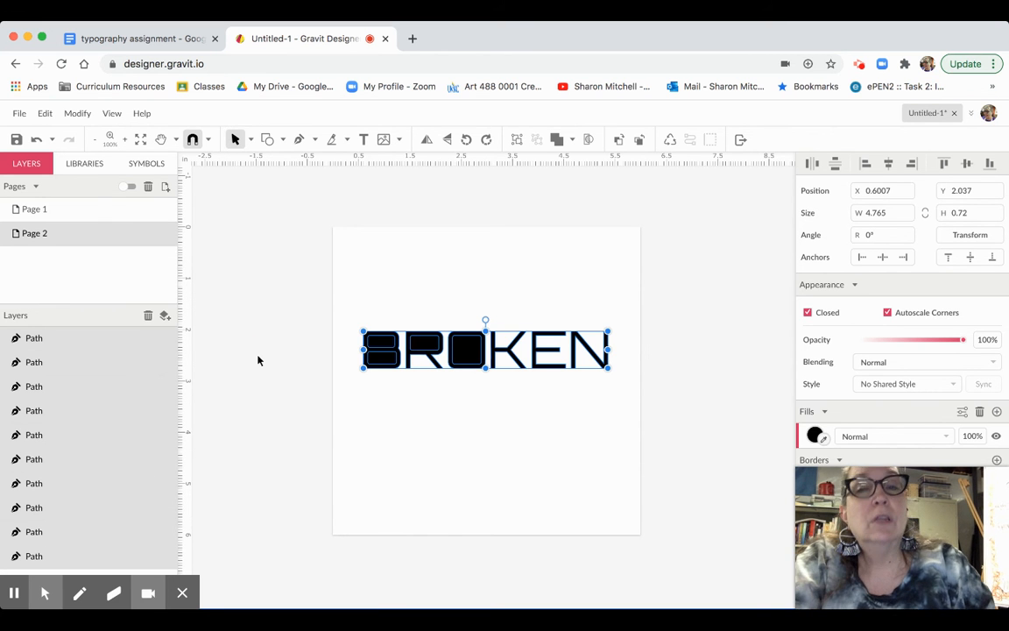
left_click(392, 417)
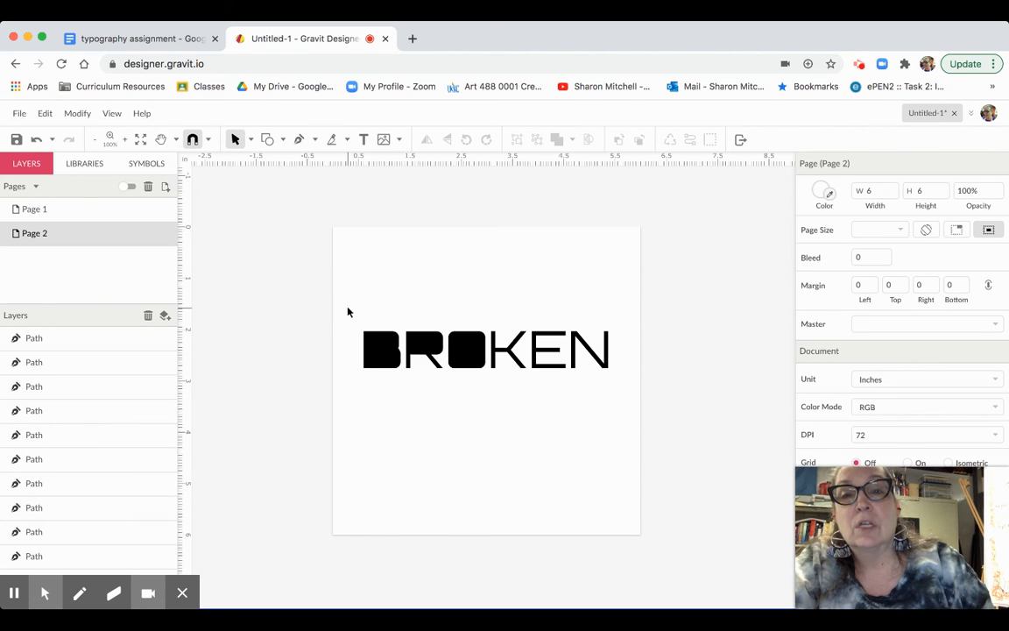
left_click_drag(348, 311, 390, 385)
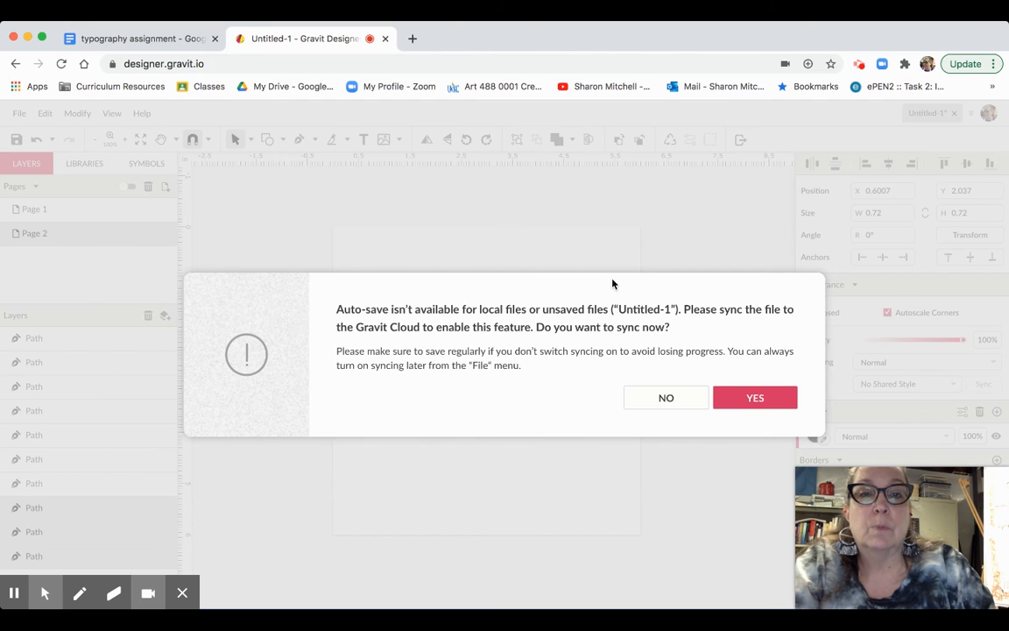
- Sync the design to Gravit Cloud, saving it under the file name 'broken'
left_click(759, 401)
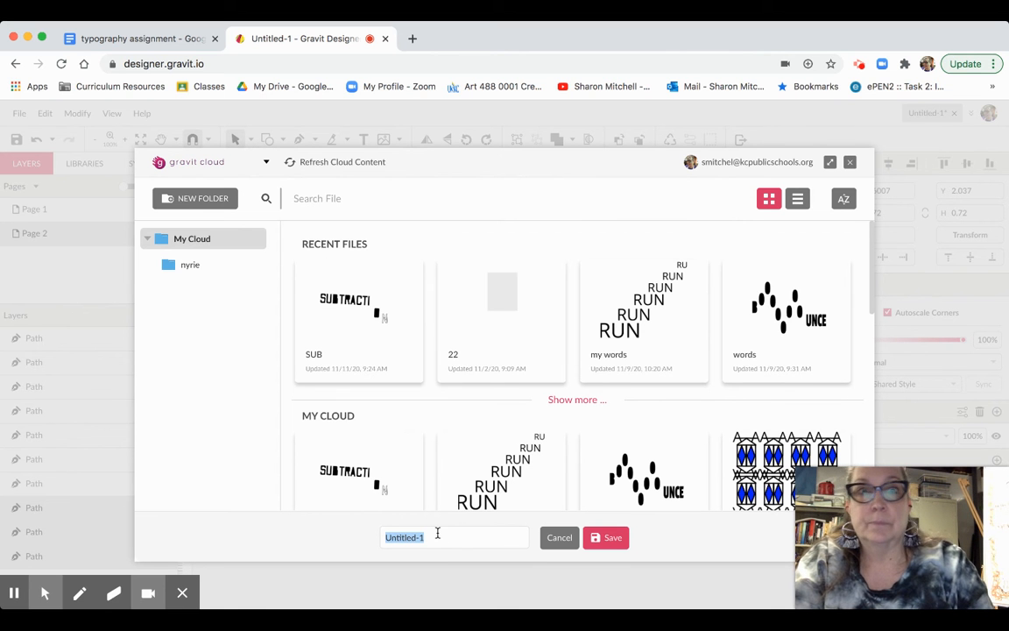
type("broken")
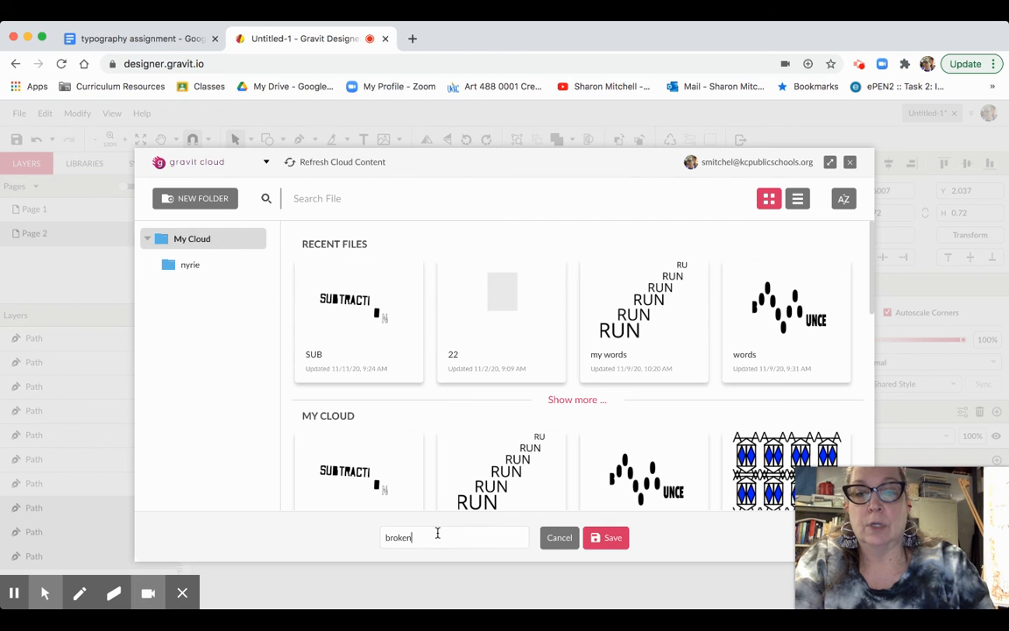
left_click(610, 540)
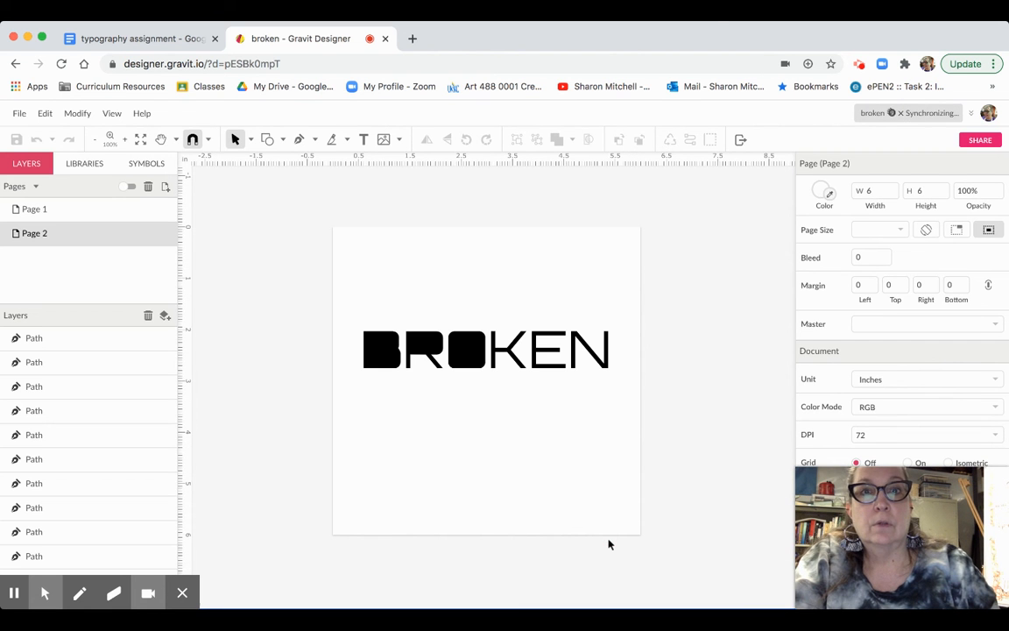
left_click(358, 337)
- Subtract the inner filled shapes from the B, R and O so each becomes hollow again
left_click_drag(358, 337, 390, 376)
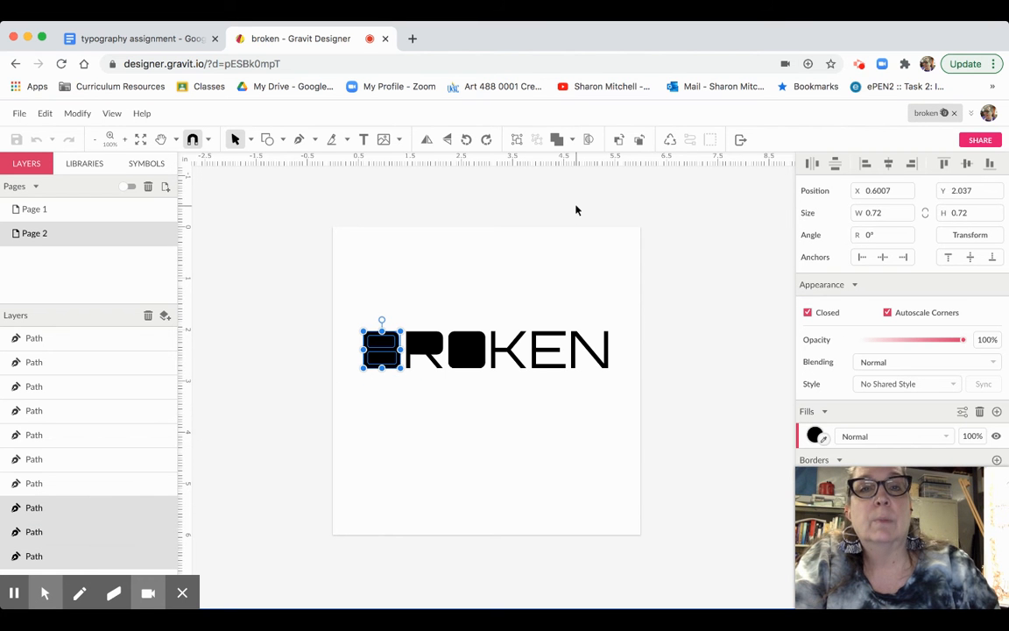
left_click(574, 140)
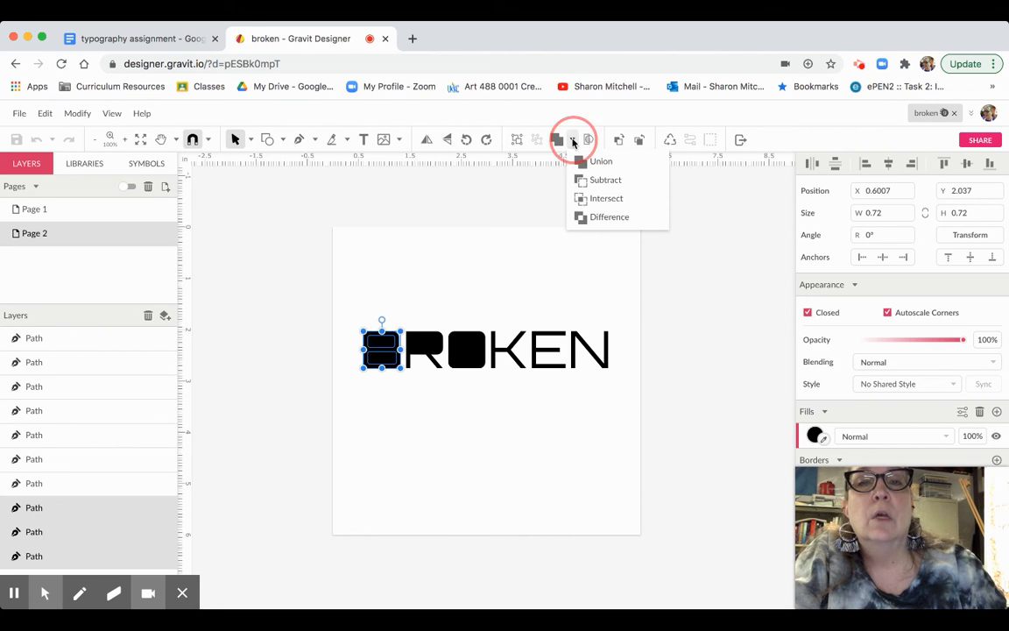
left_click(602, 180)
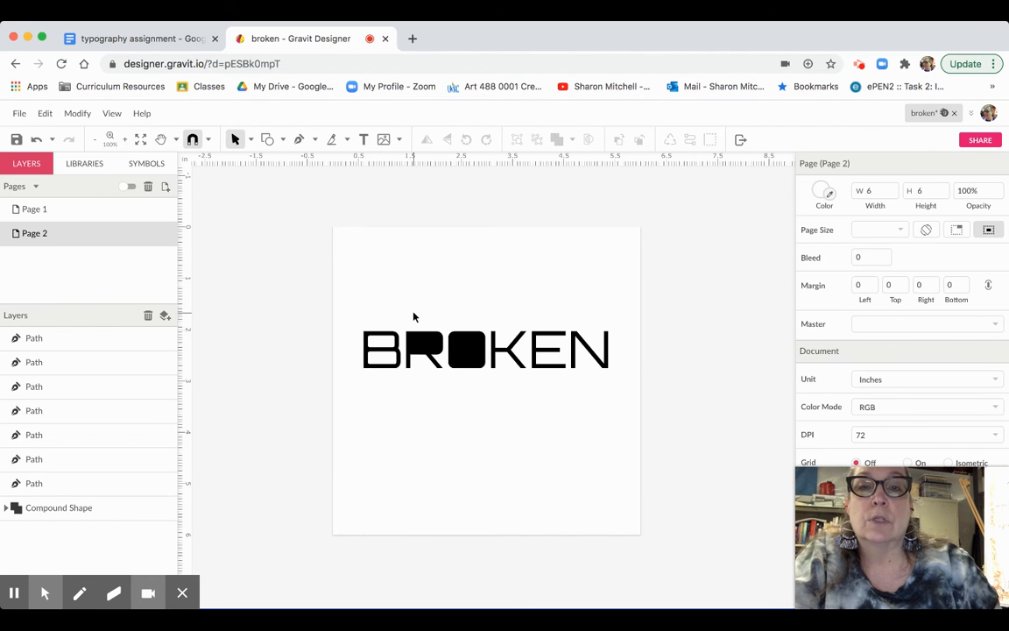
left_click(427, 350)
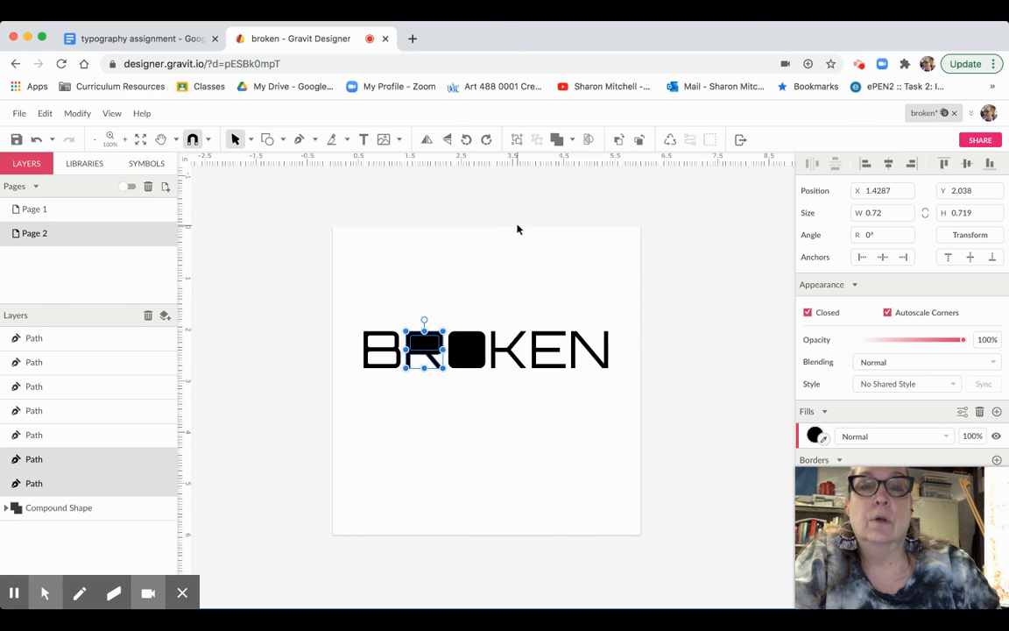
left_click(572, 140)
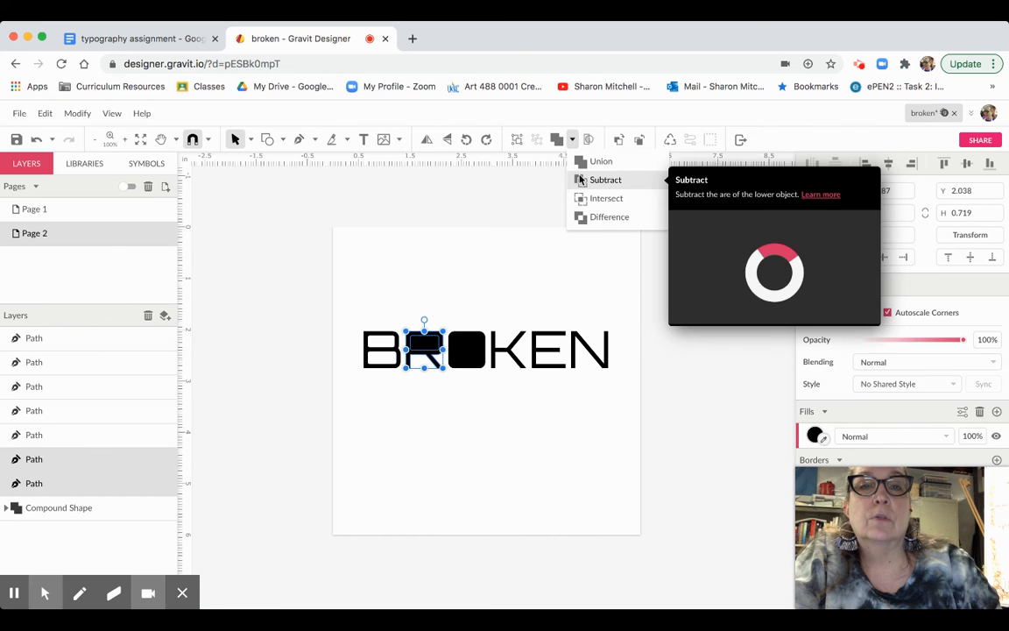
left_click(589, 179)
left_click(480, 259)
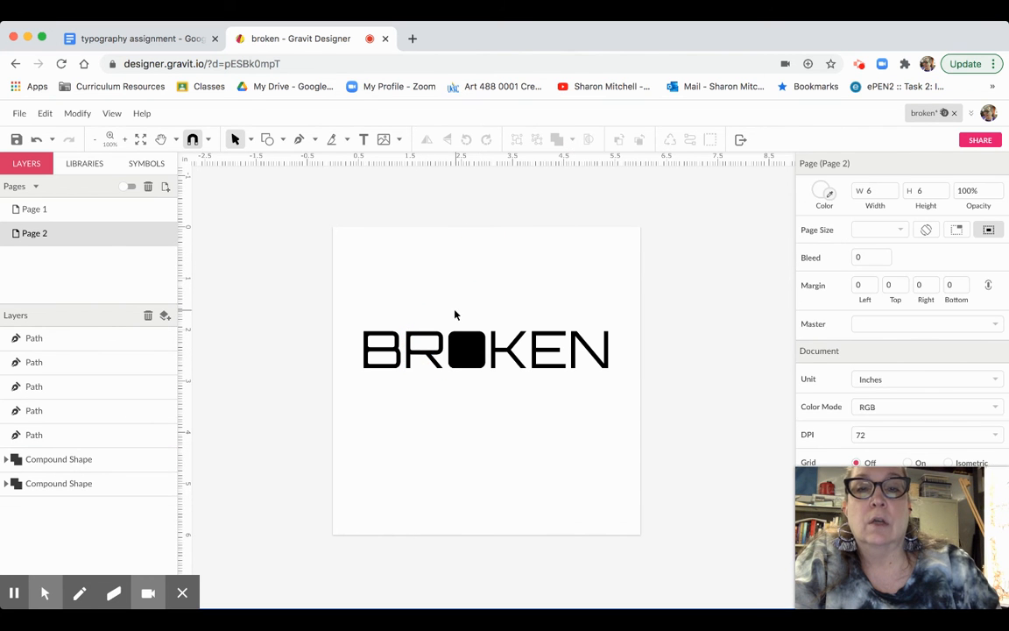
left_click_drag(454, 317, 466, 355)
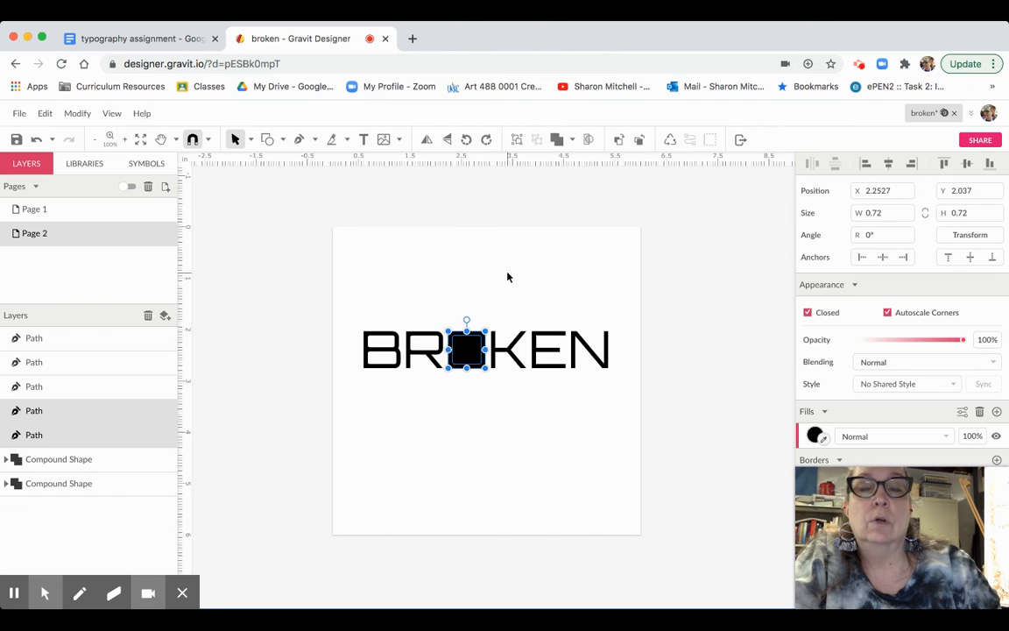
left_click(572, 140)
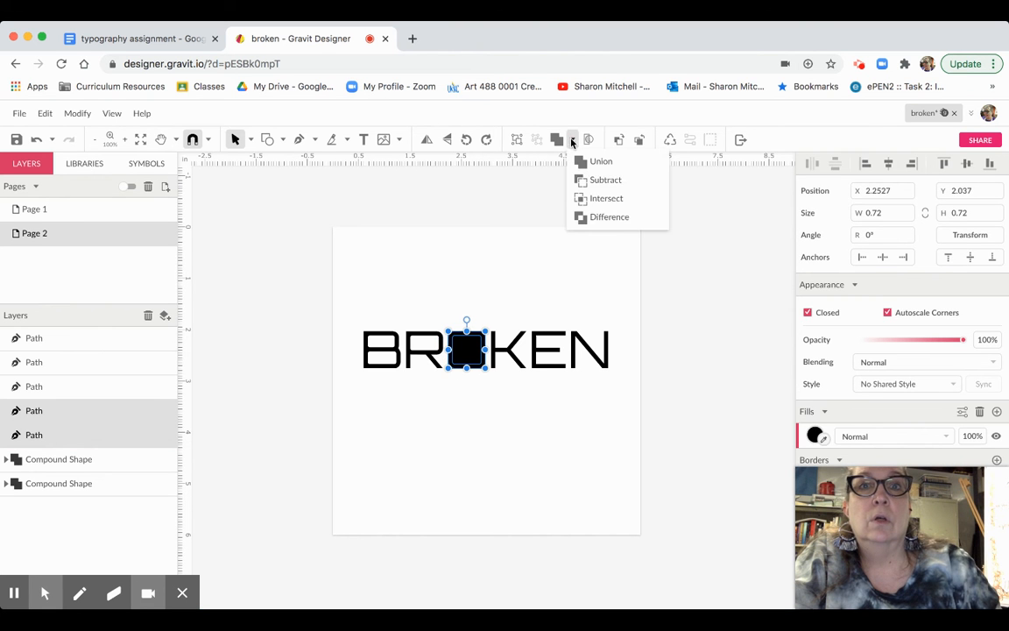
left_click(593, 180)
left_click(527, 267)
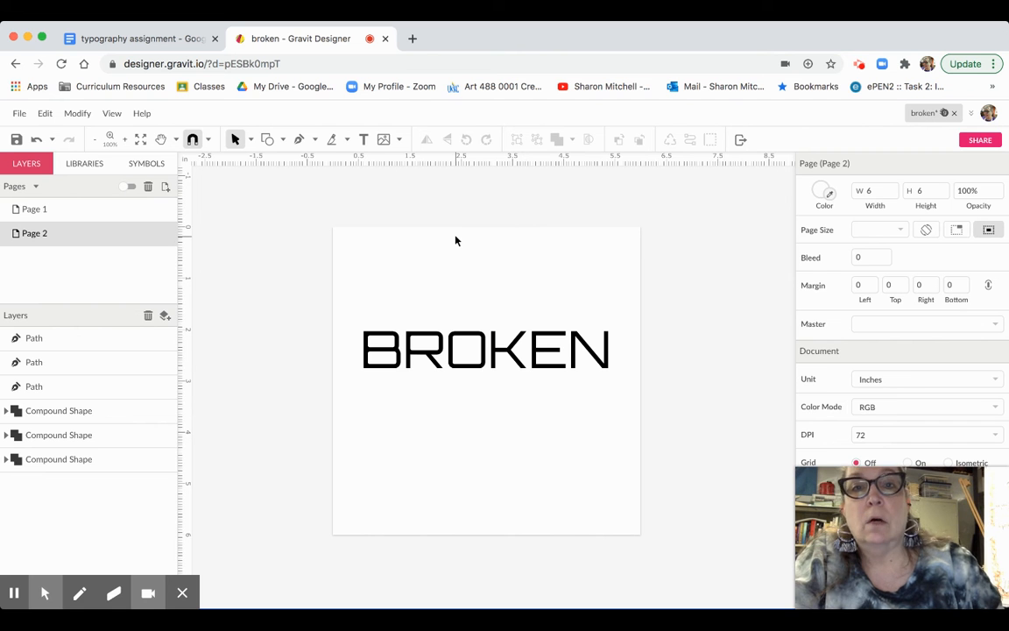
left_click(392, 338)
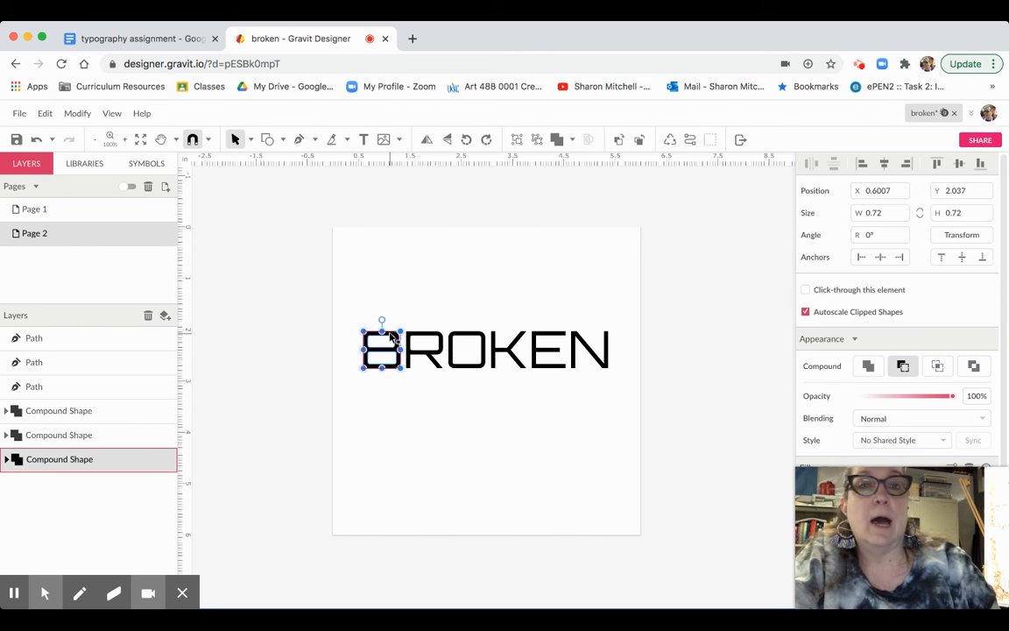
- Shift the B further from the R and rotate K, E, N so KEN tilts downward
left_click(392, 339)
mouse_move(391, 339)
left_mouse_down()
mouse_move(377, 335)
mouse_move(412, 338)
mouse_move(418, 324)
mouse_move(411, 334)
left_mouse_up()
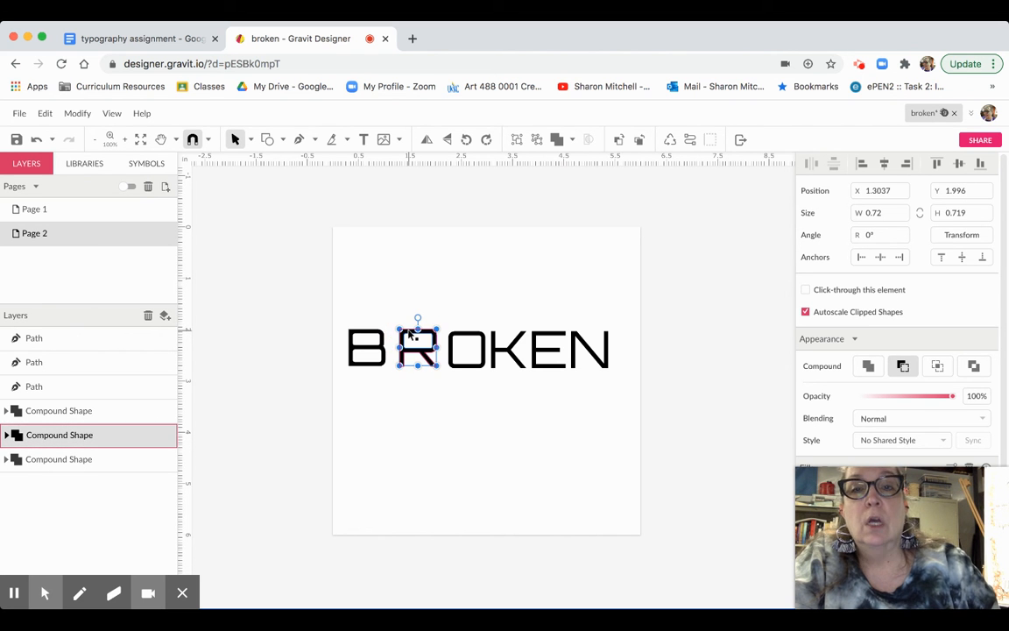
left_click(426, 387)
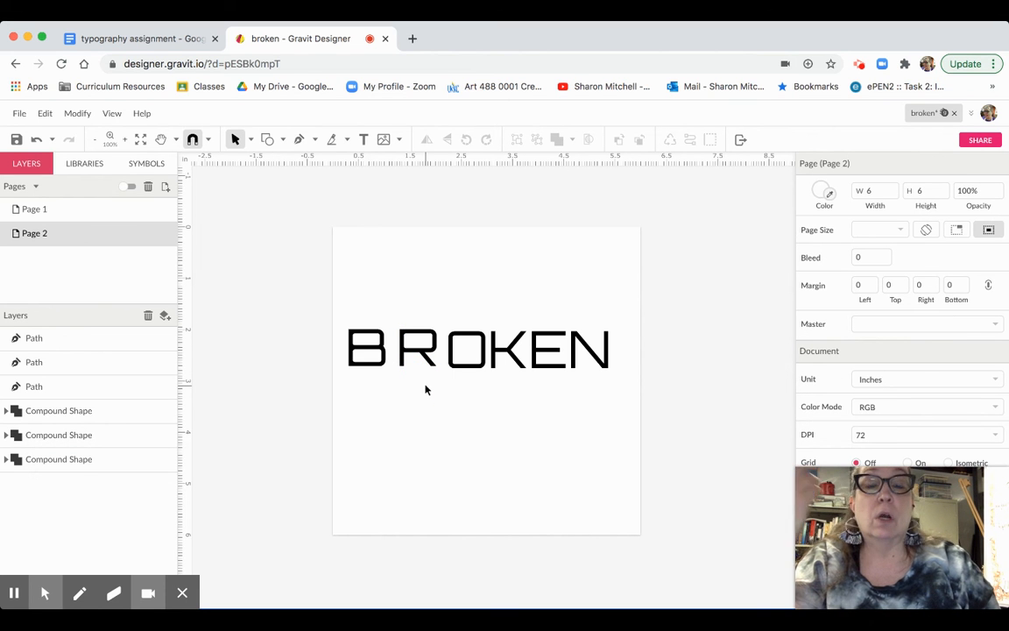
left_click_drag(490, 321, 624, 374)
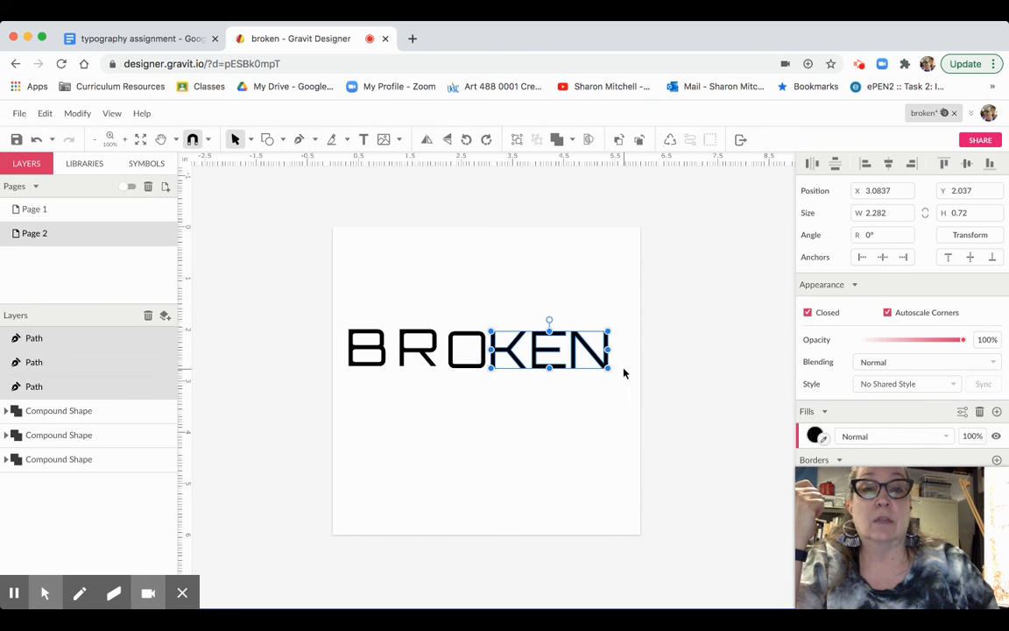
left_click_drag(549, 320, 563, 390)
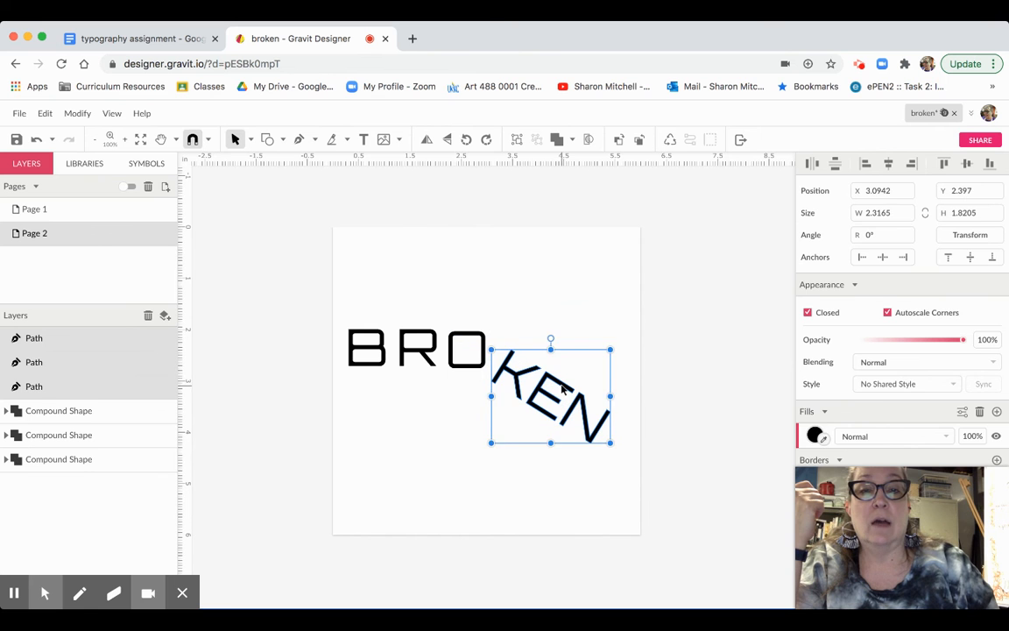
left_click(420, 451)
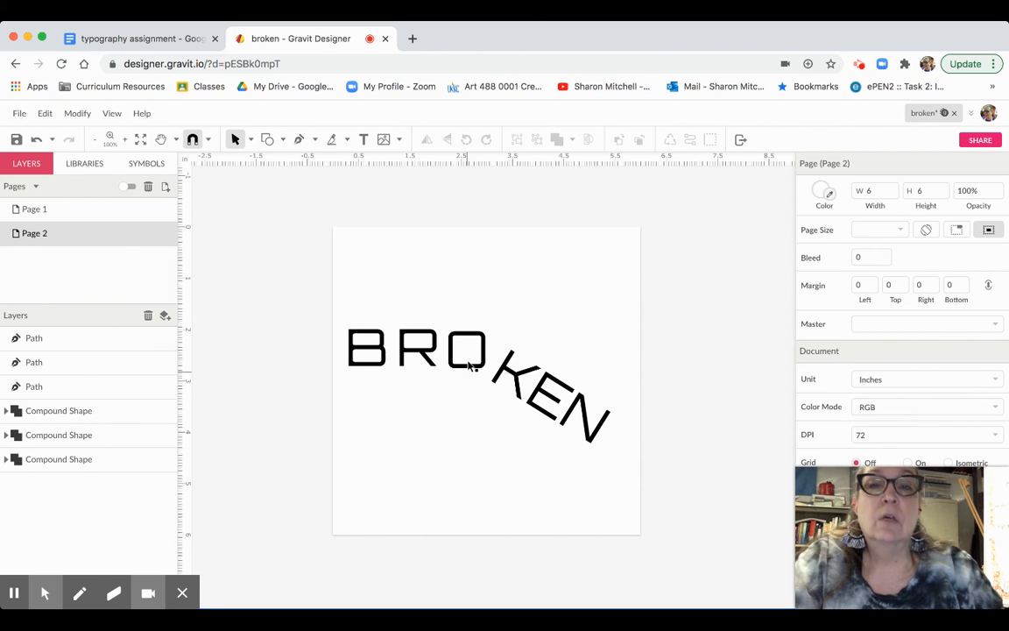
- Slice through the top of the O with the Knife tool
left_click(333, 141)
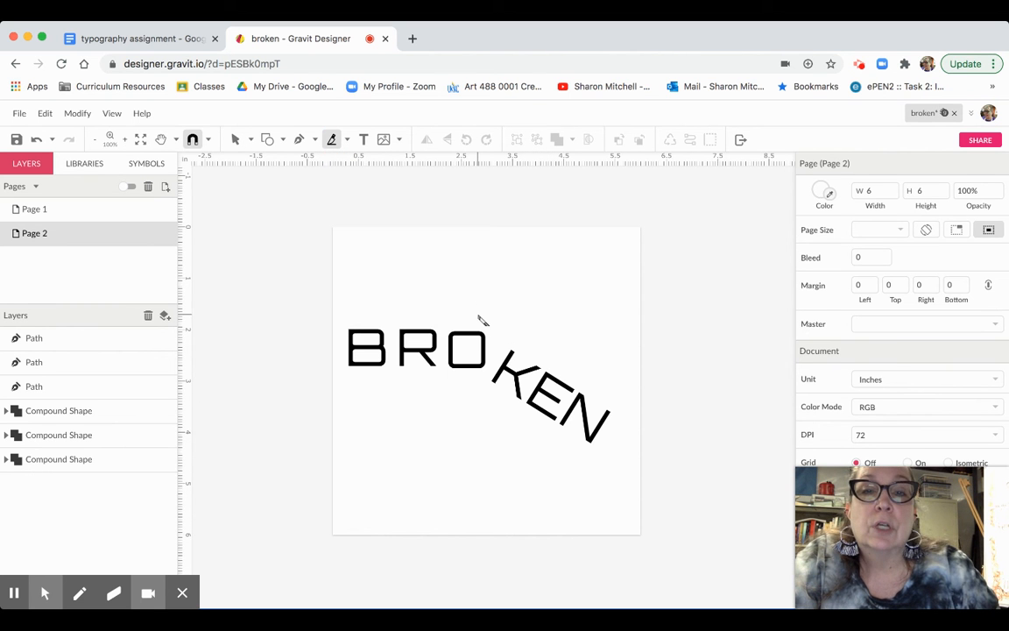
left_click_drag(473, 311, 460, 394)
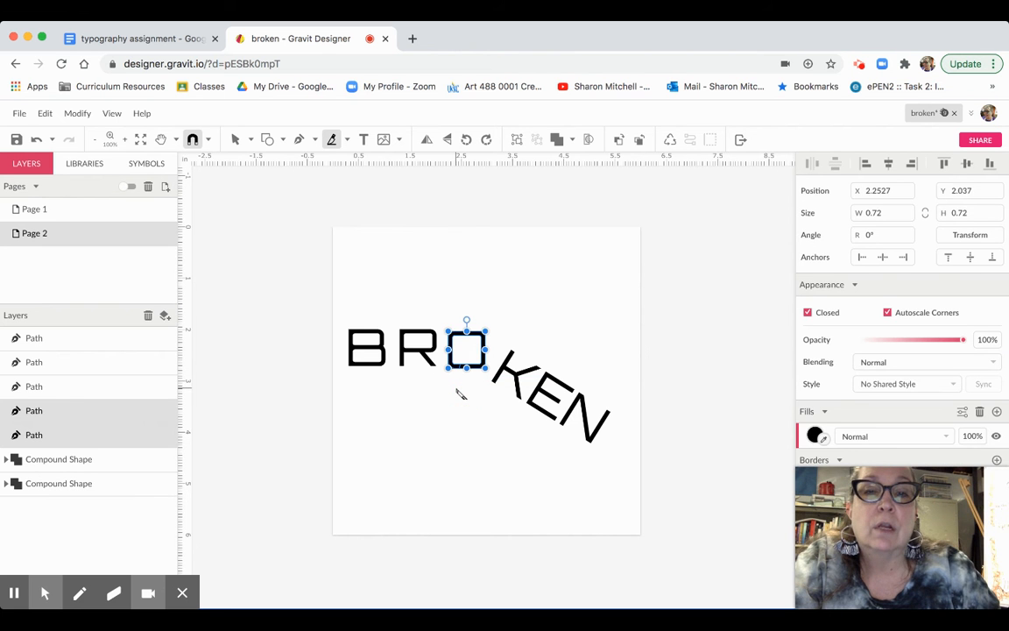
left_click(235, 140)
- Rotate the cut-off O piece to -22.1° and shift it toward the K, then add a new page
left_click(369, 236)
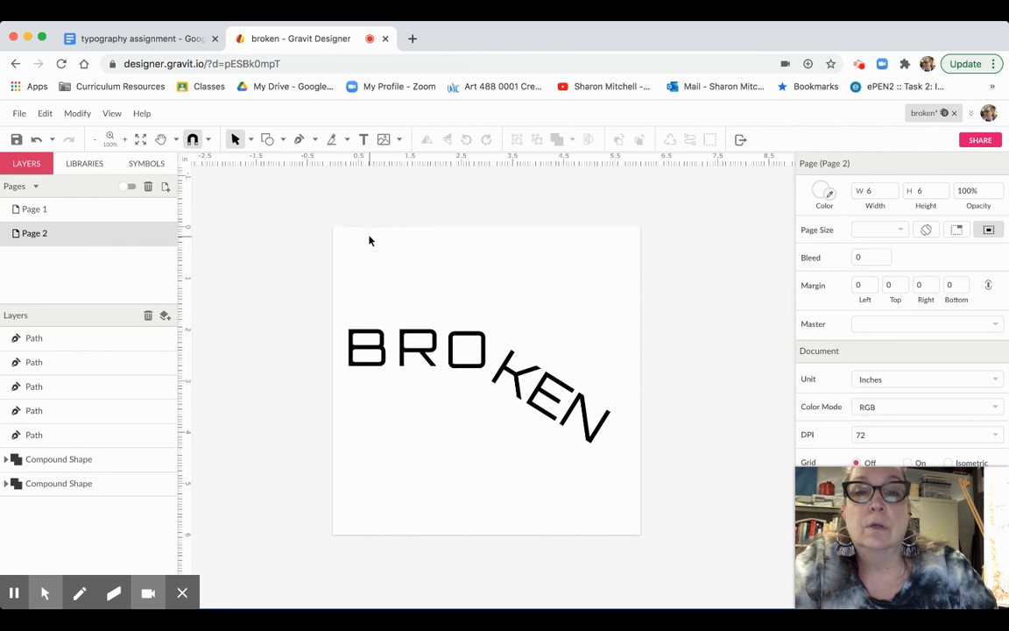
left_click(485, 343)
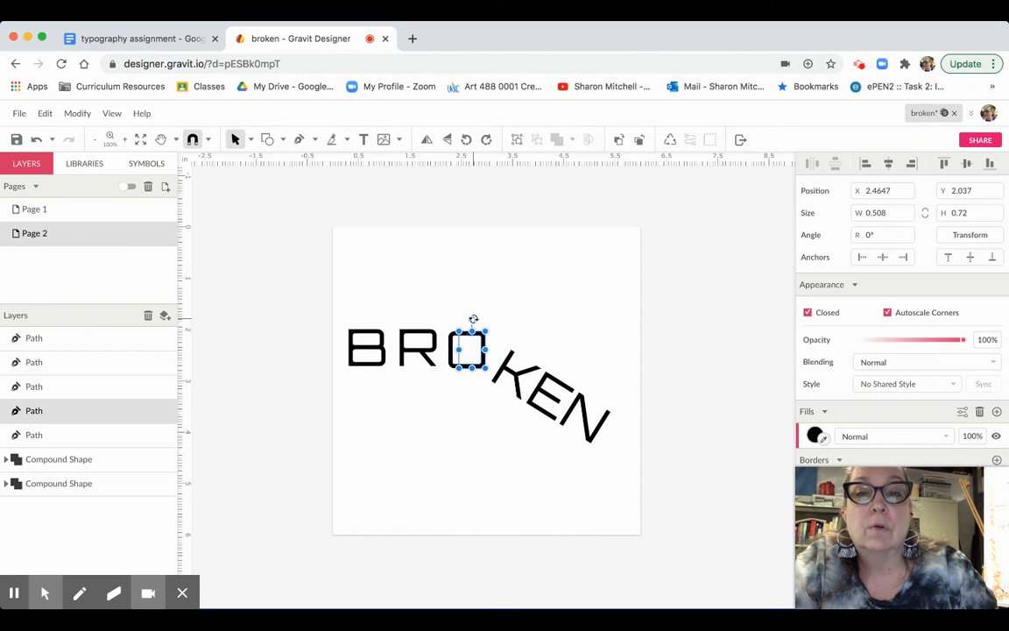
left_click_drag(473, 320, 482, 325)
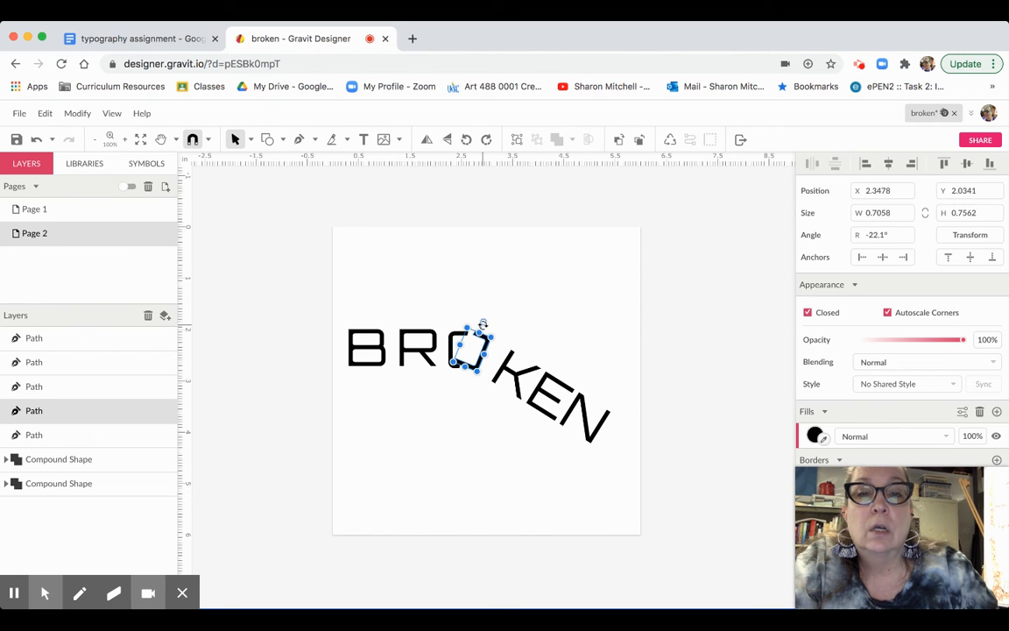
left_click(489, 349)
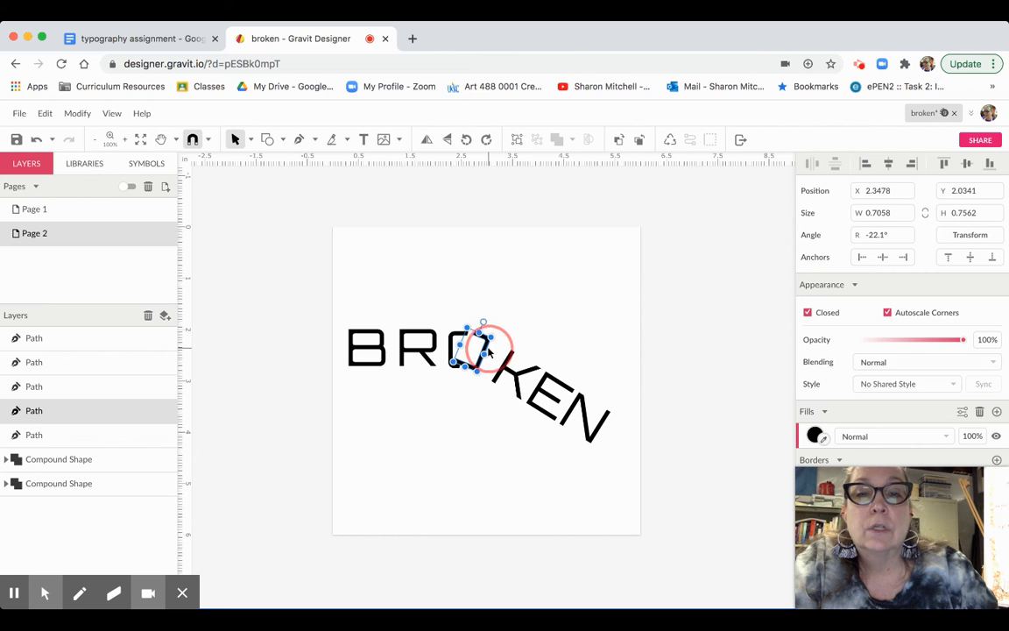
left_click(557, 298)
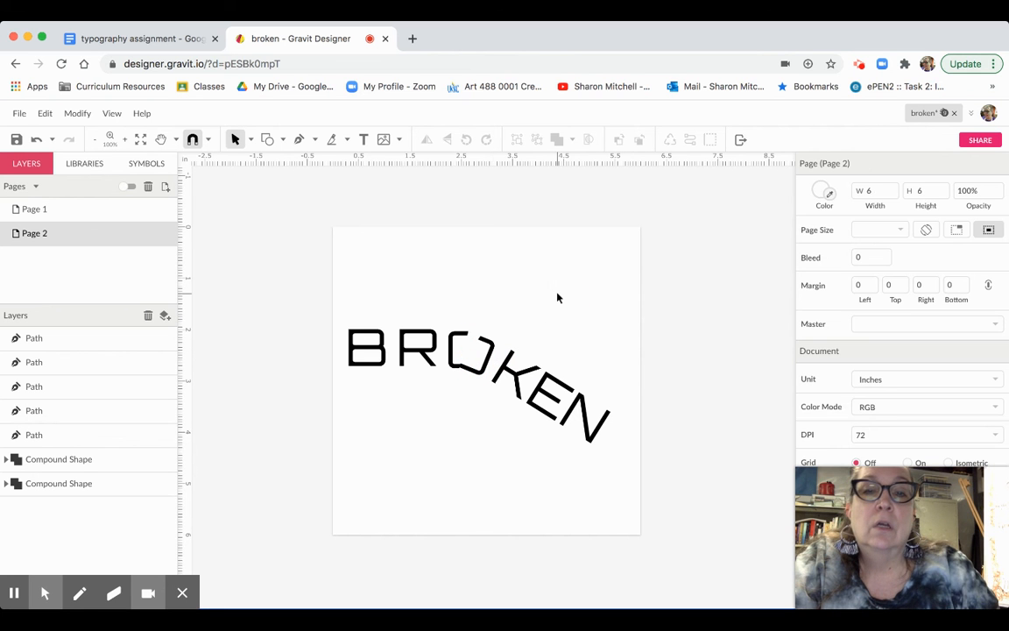
left_click(491, 356)
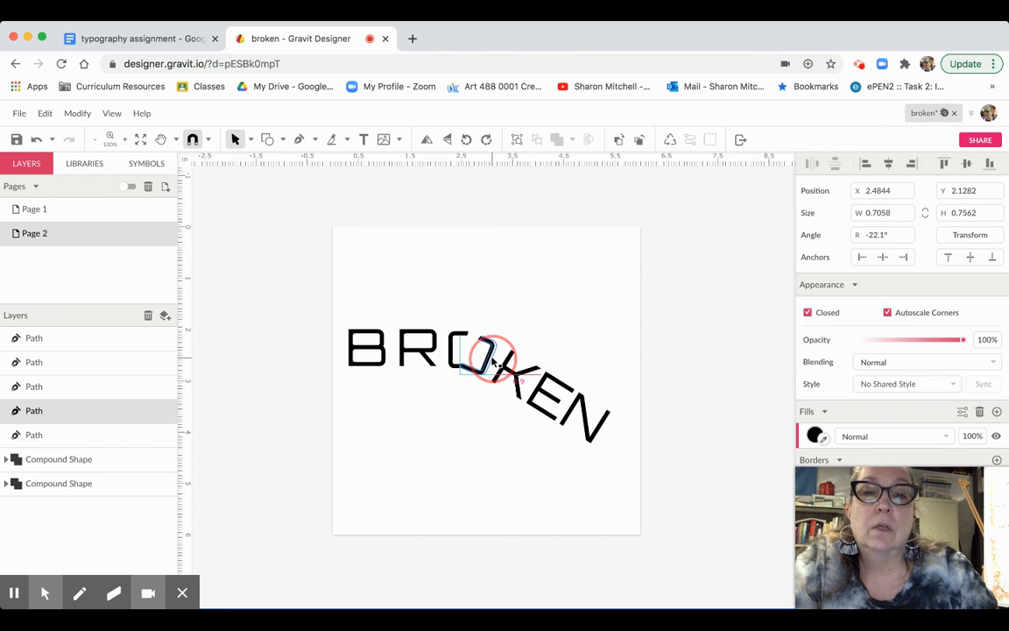
left_click(539, 327)
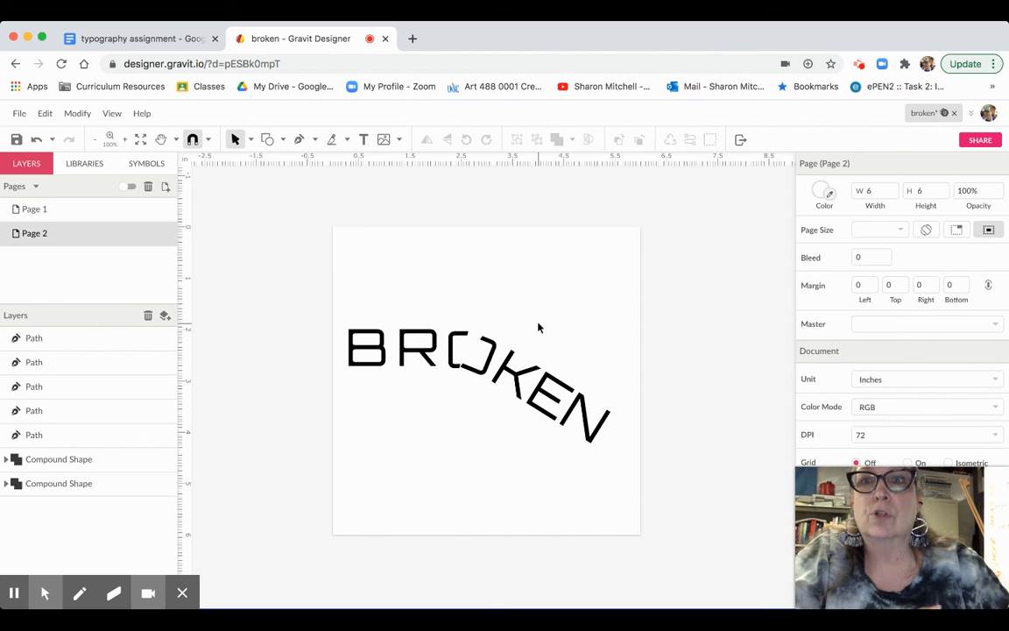
left_click(165, 189)
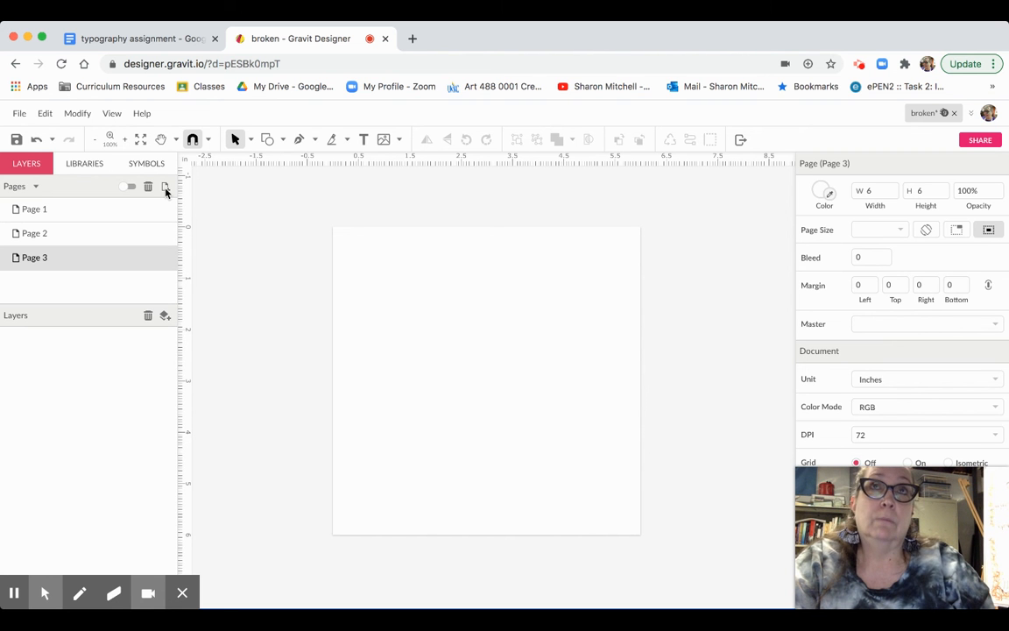
left_click(111, 40)
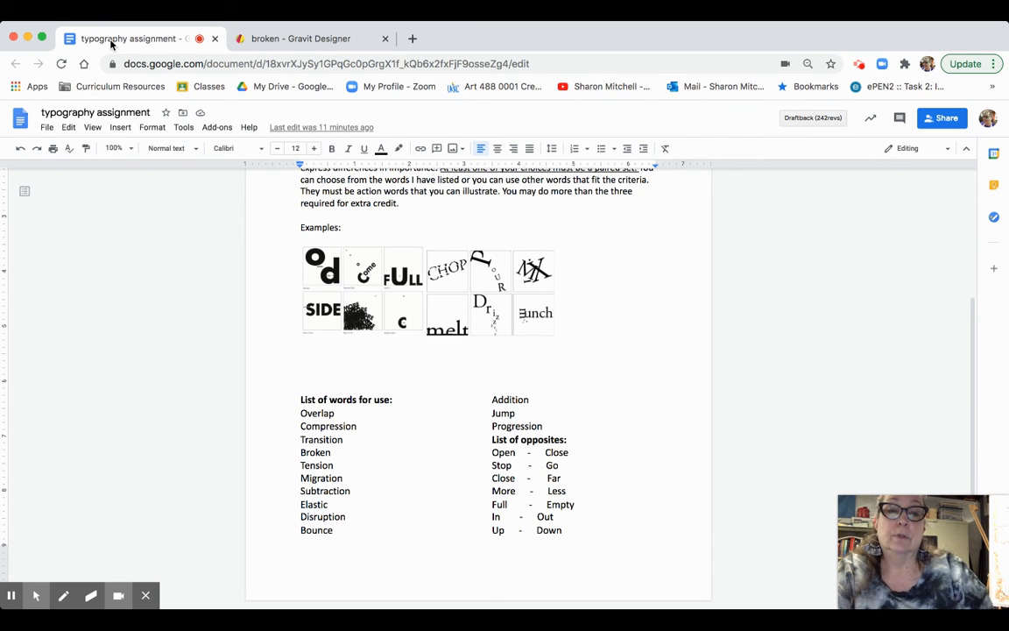
left_click(286, 40)
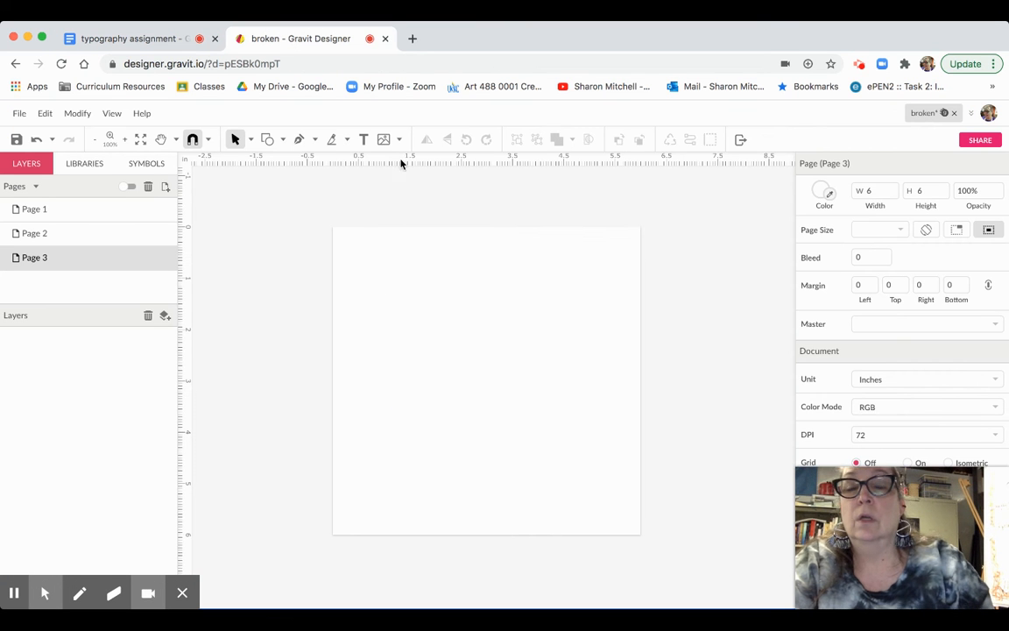
- Add the word FULL near the page's lower left and set it in Palanquin Dark
left_click(363, 139)
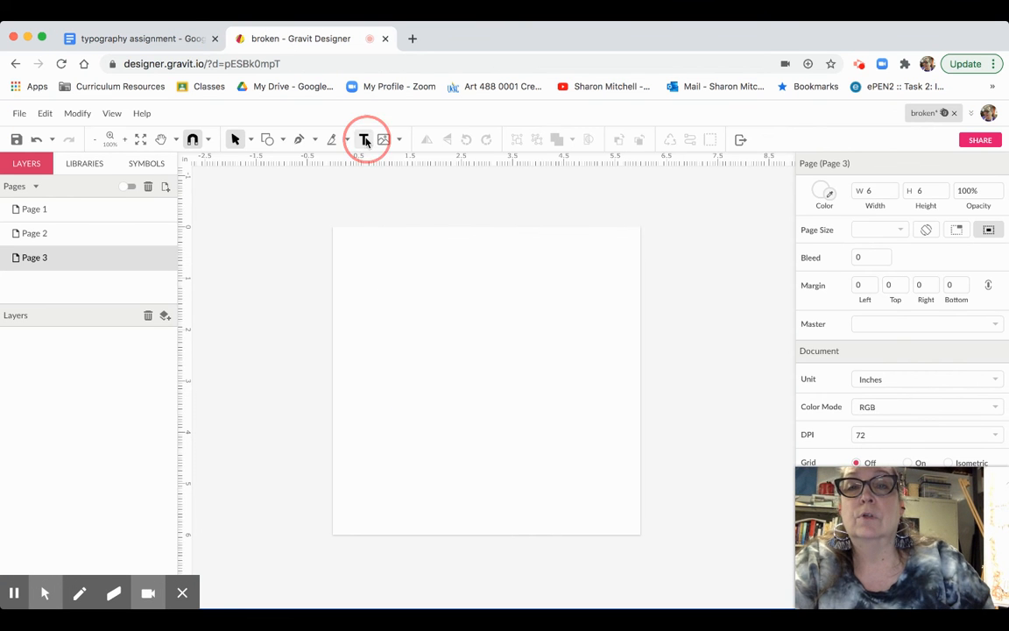
left_click(372, 445)
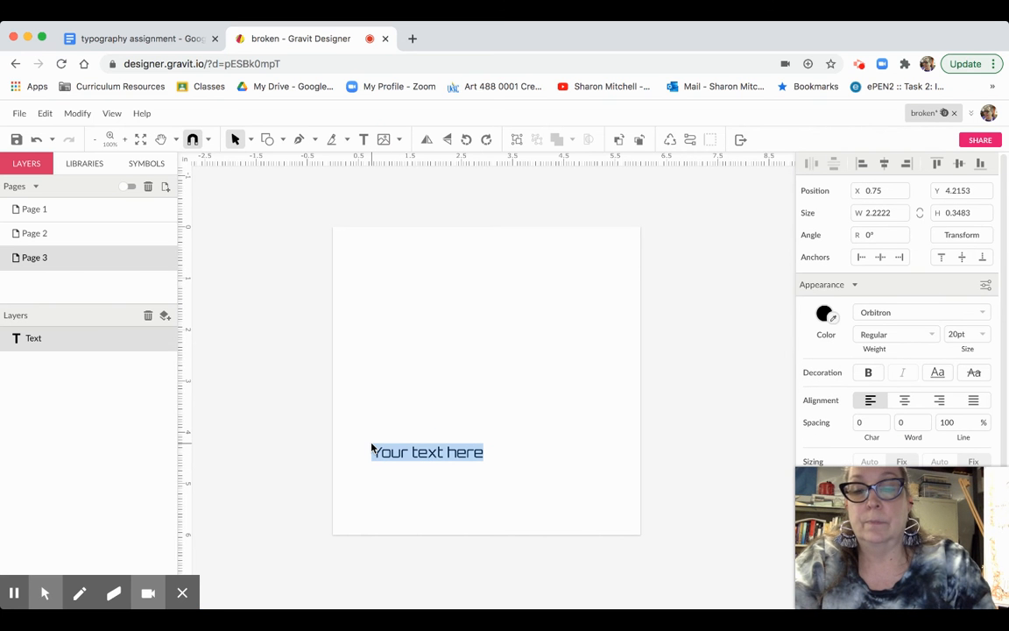
type("FULL")
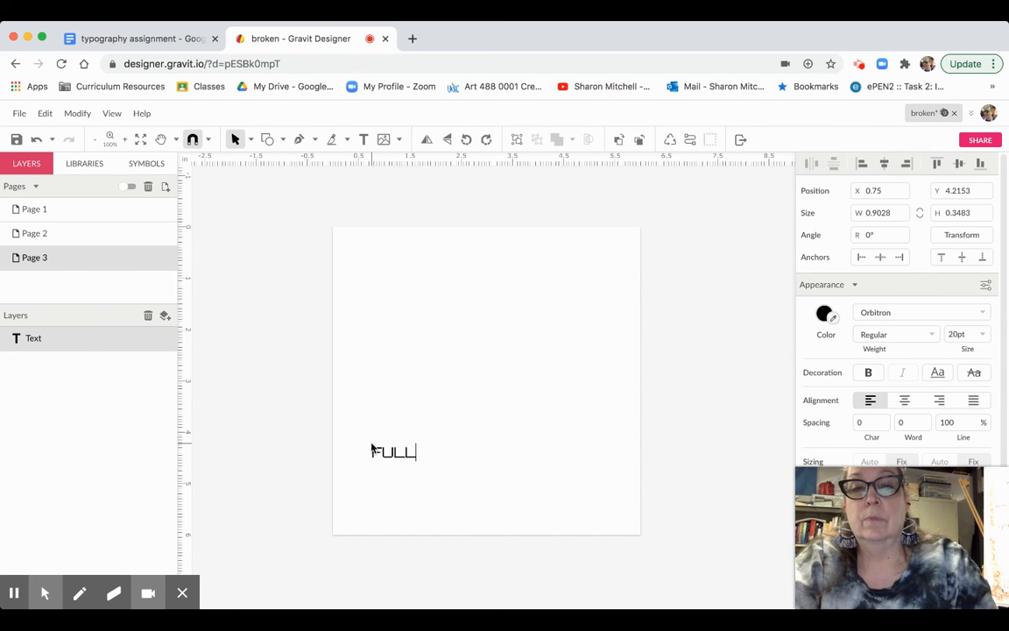
left_click_drag(419, 457, 358, 456)
left_click(955, 313)
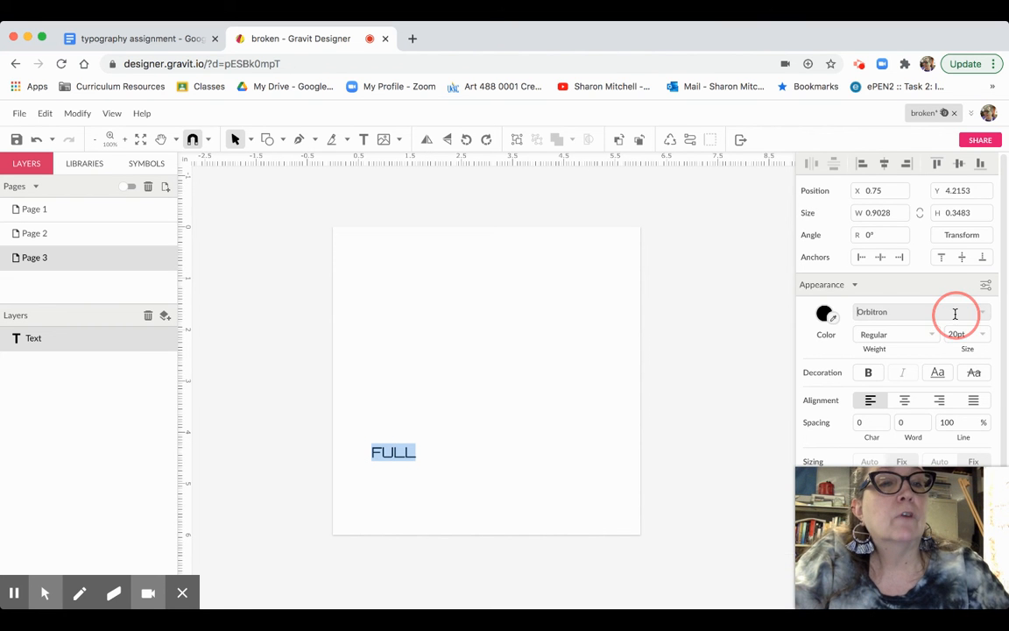
scroll(886, 393, "down", 4)
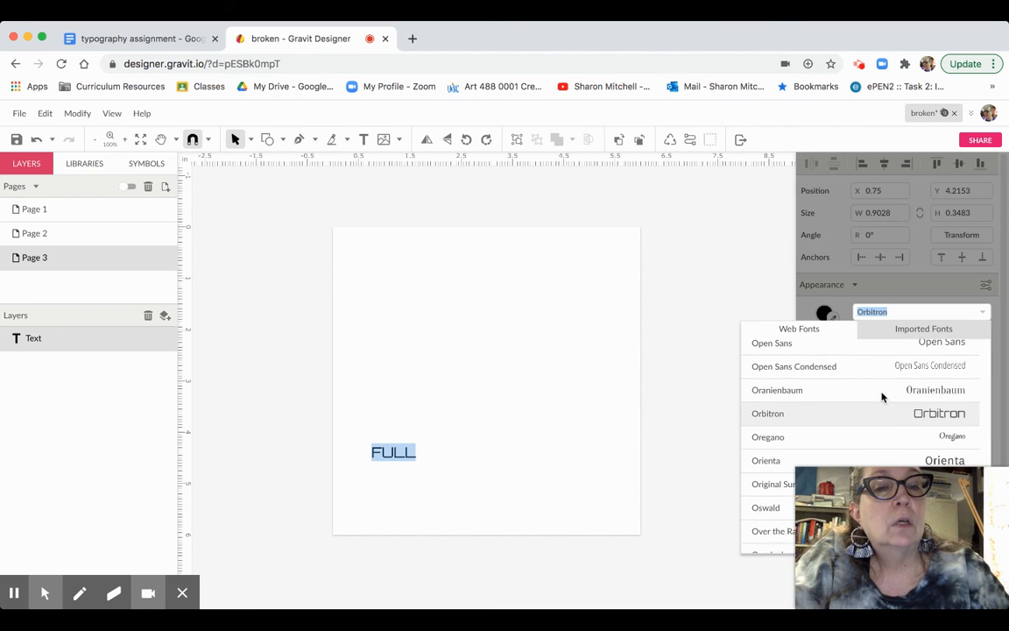
scroll(882, 397, "down", 4)
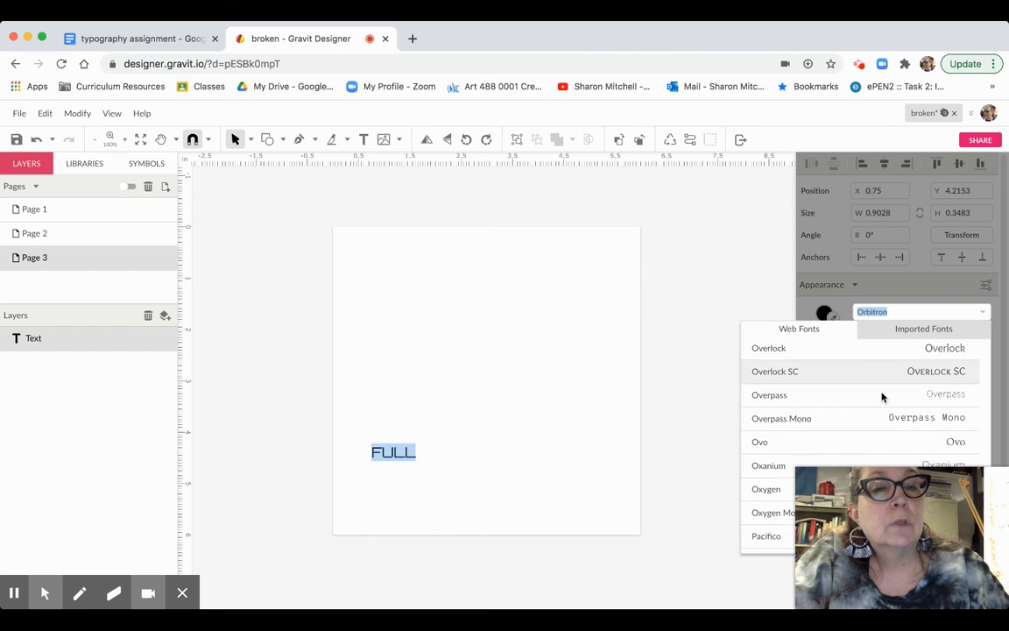
scroll(882, 396, "down", 4)
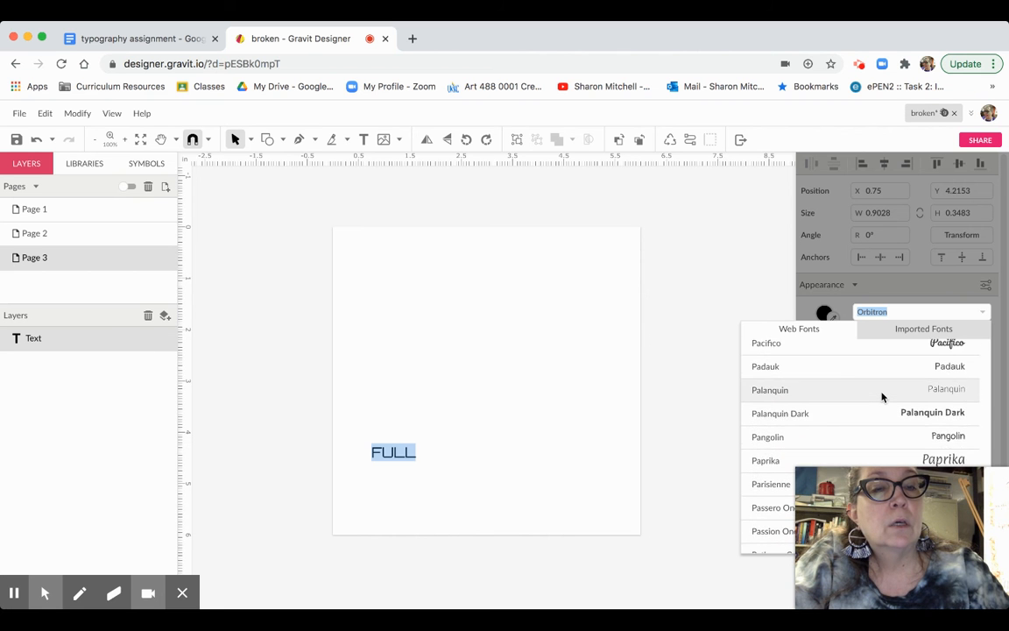
scroll(882, 397, "down", 1)
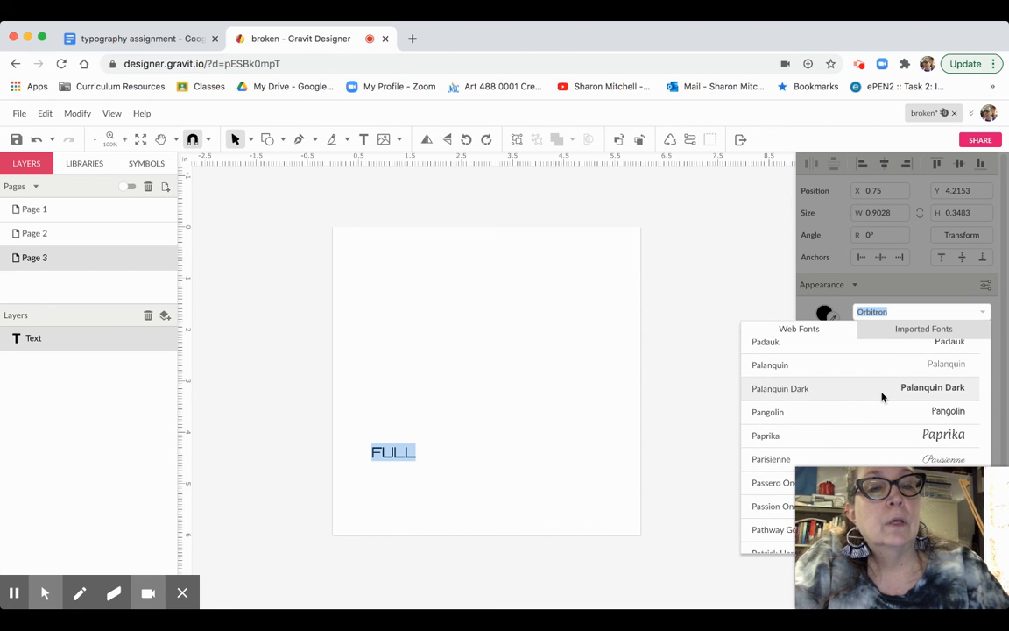
left_click(882, 395)
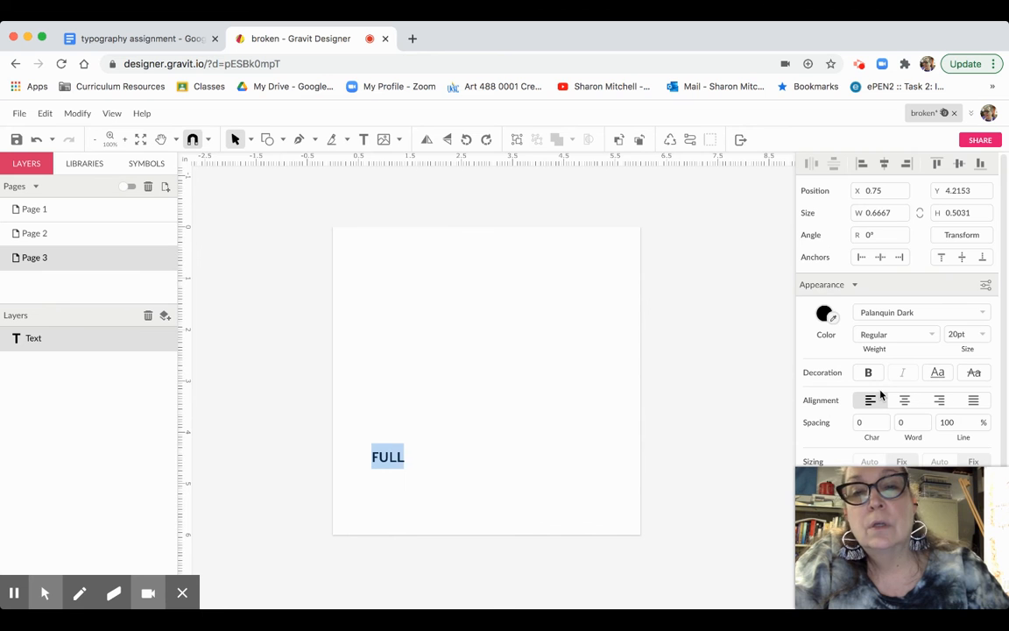
- Set the FULL text size to 60pt
left_click(980, 334)
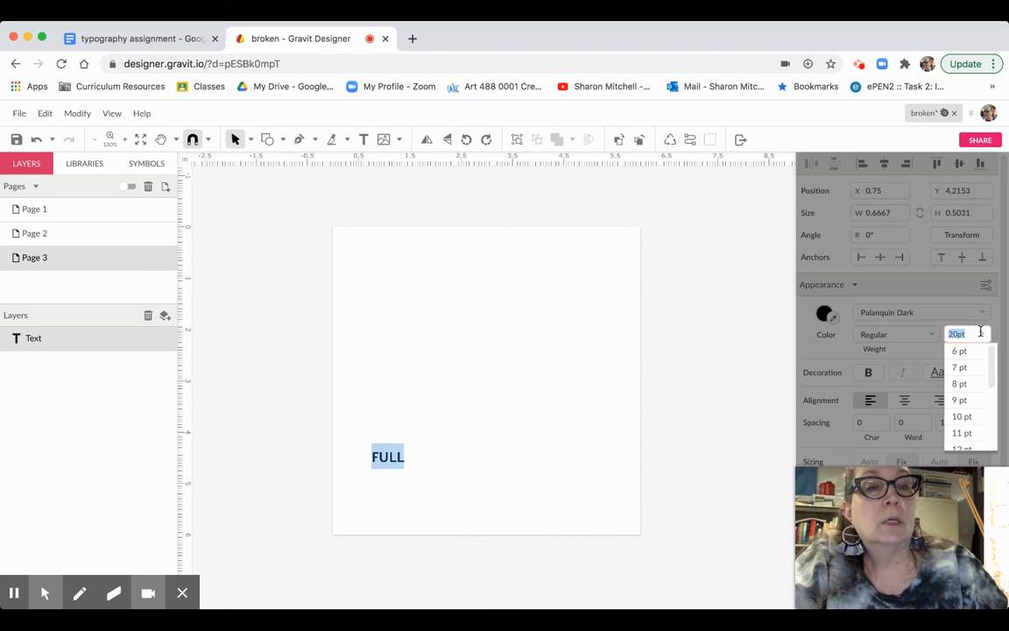
left_click_drag(988, 355, 991, 419)
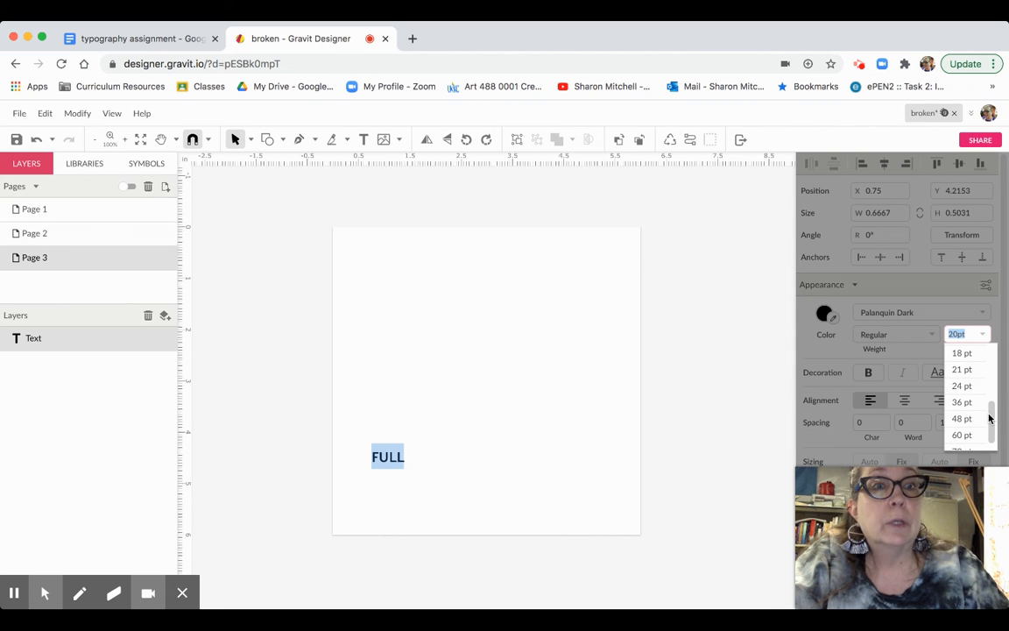
left_click_drag(990, 419, 990, 428)
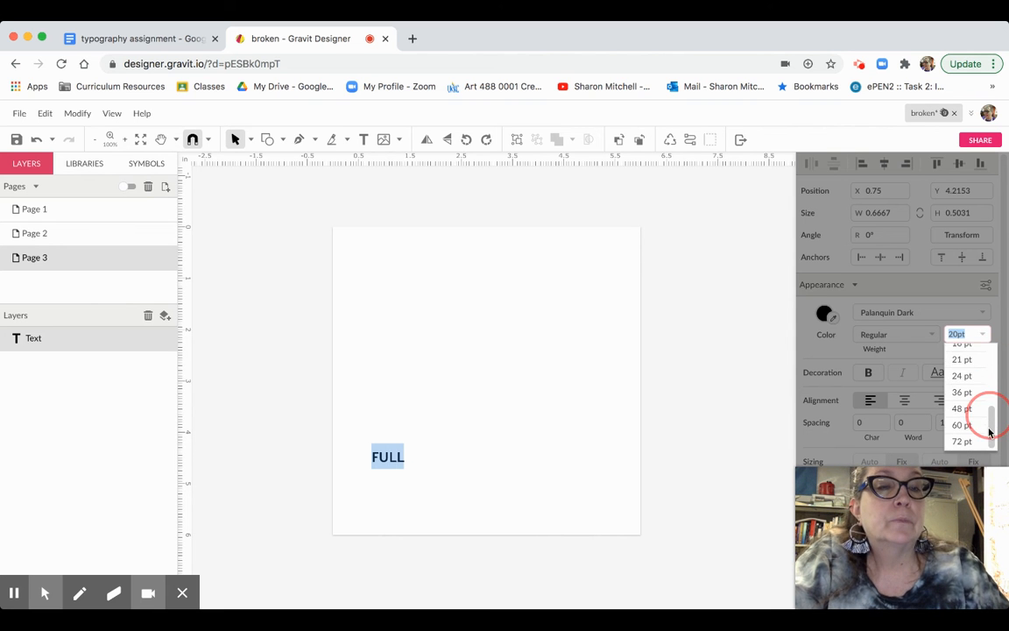
left_click(959, 426)
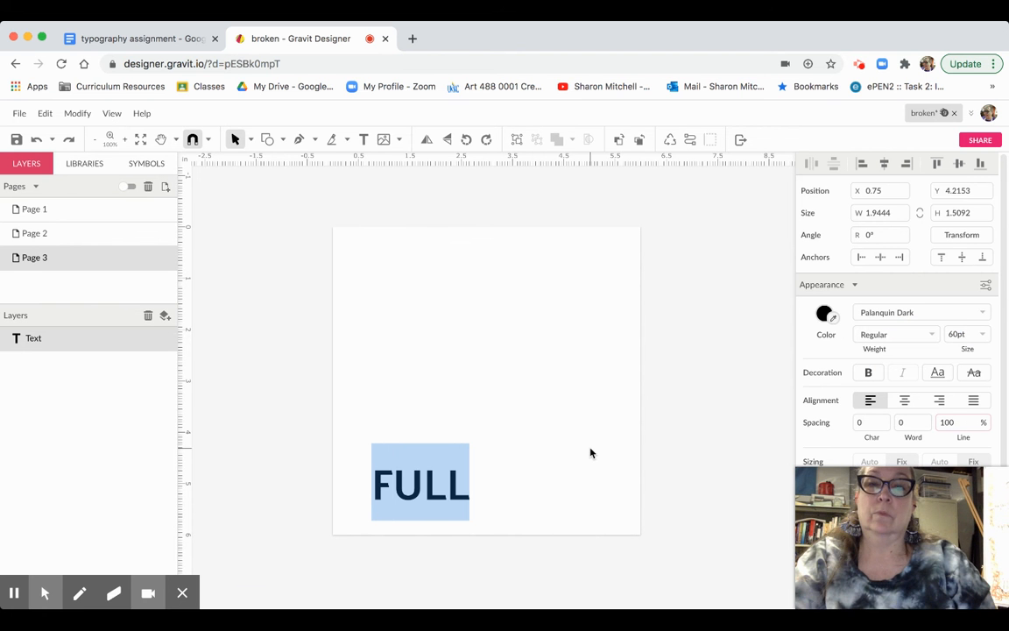
key("Escape")
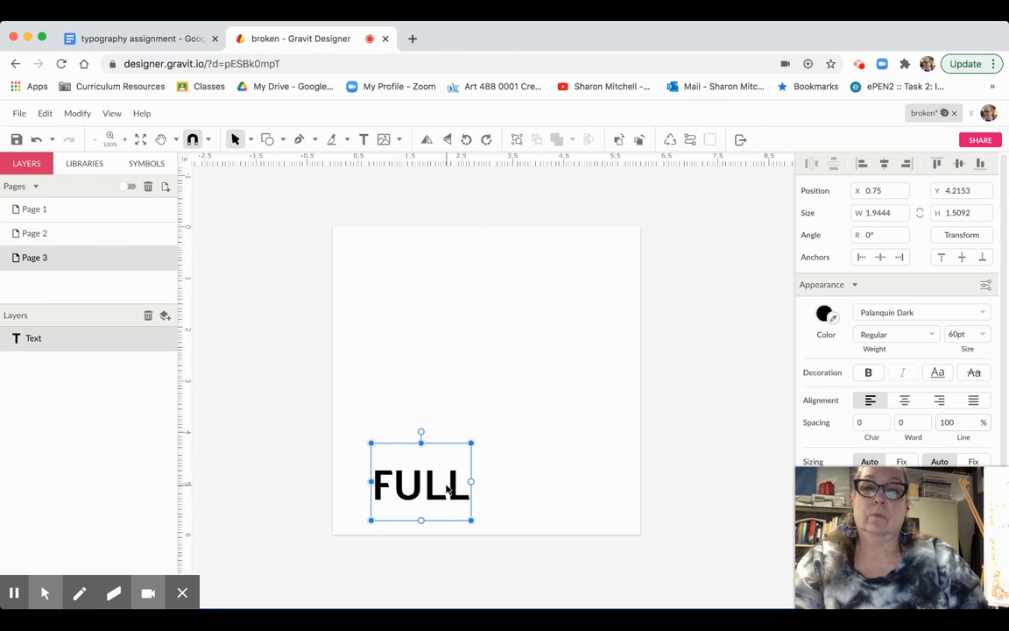
- Enlarge FULL to 200pt and position it to span the page width near the bottom
left_click_drag(456, 493, 432, 493)
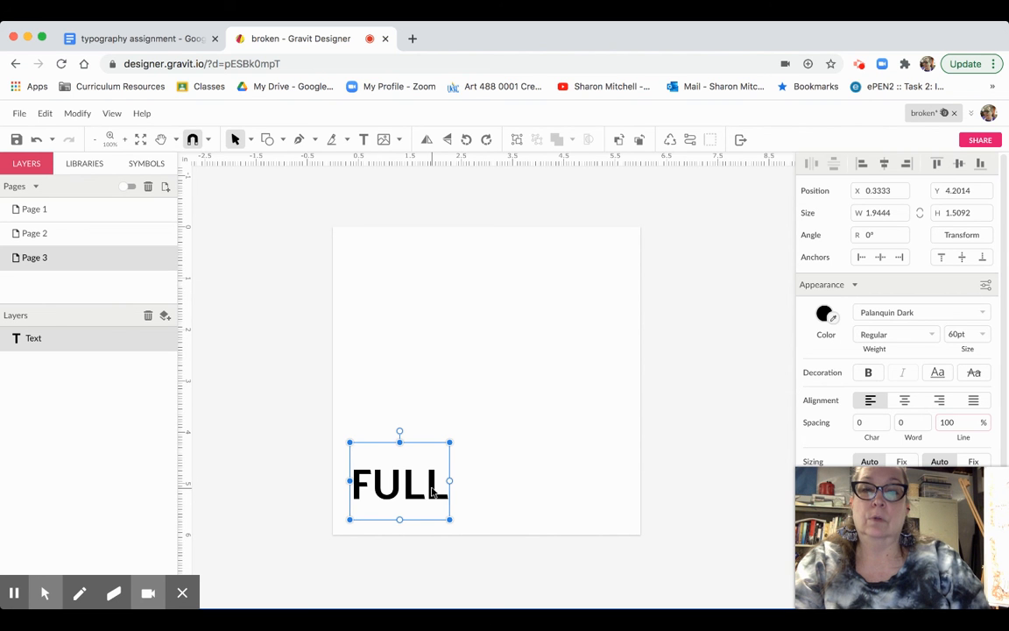
left_click(972, 334)
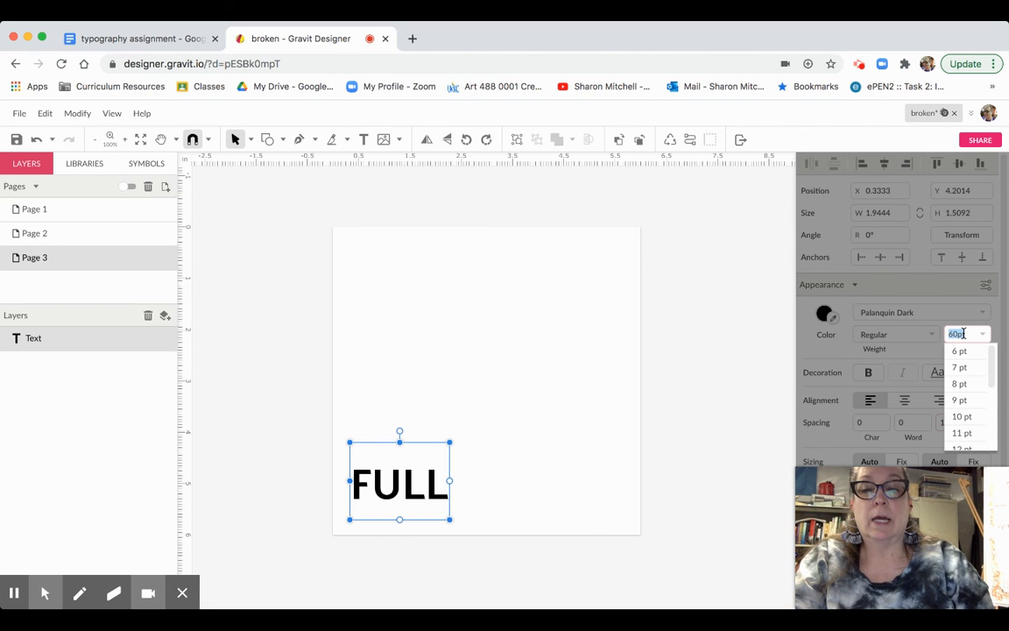
type("200")
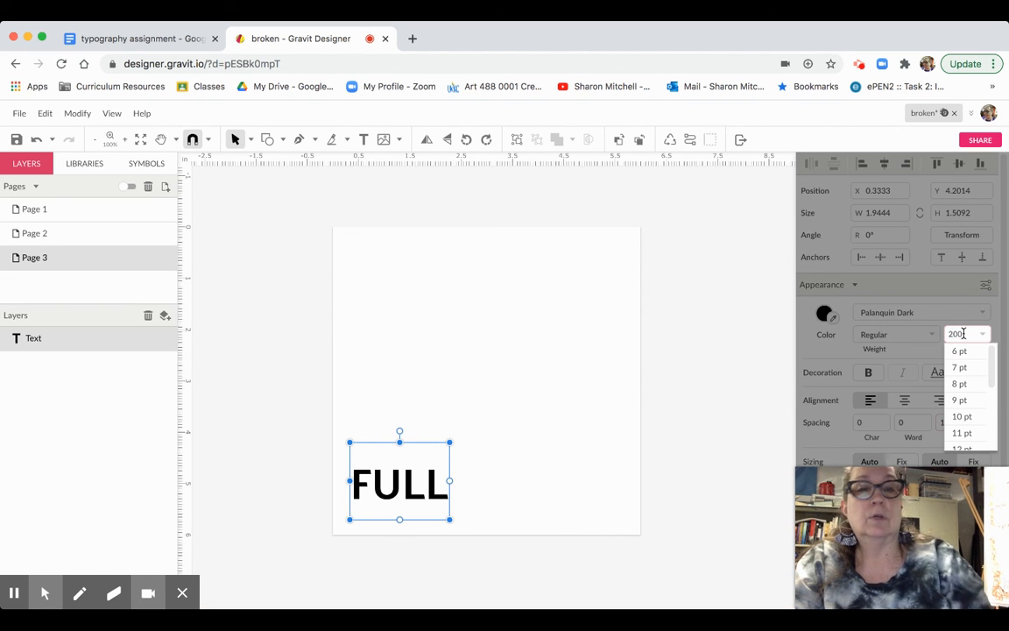
key("Return")
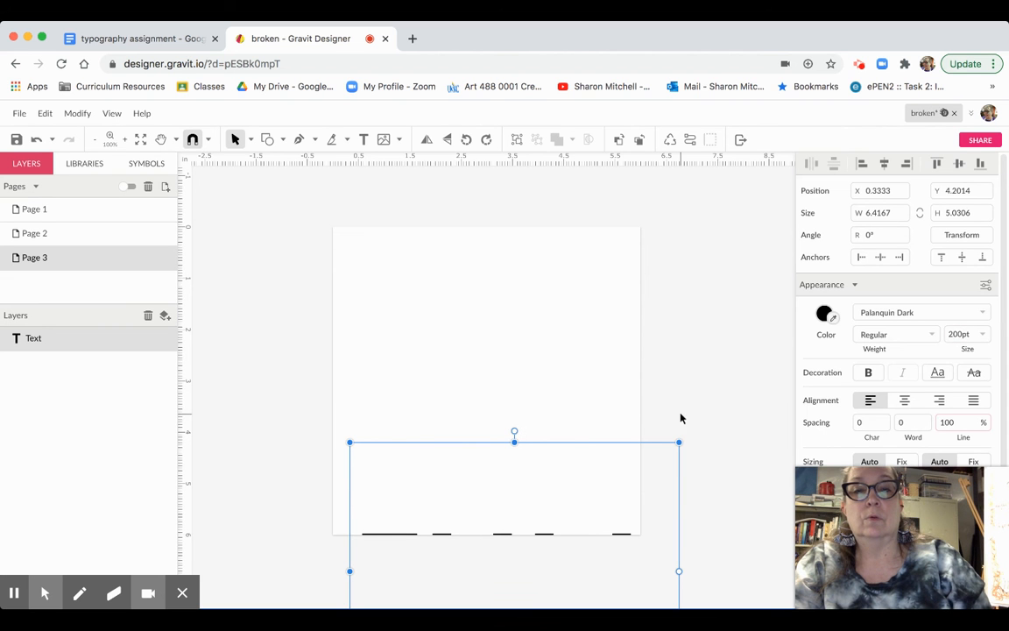
left_click_drag(582, 446, 551, 342)
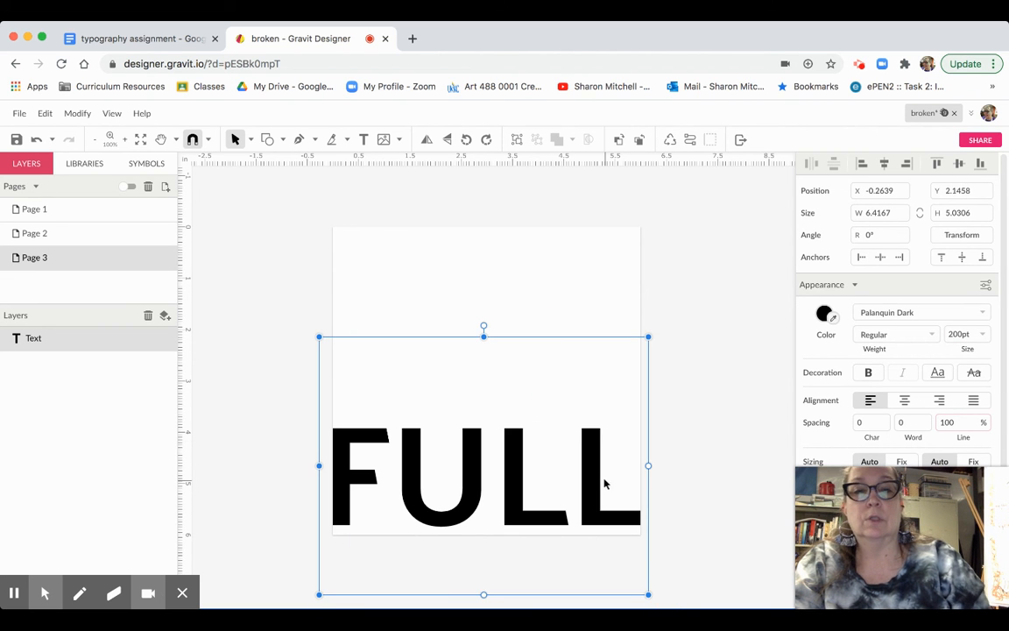
left_click_drag(592, 476, 595, 479)
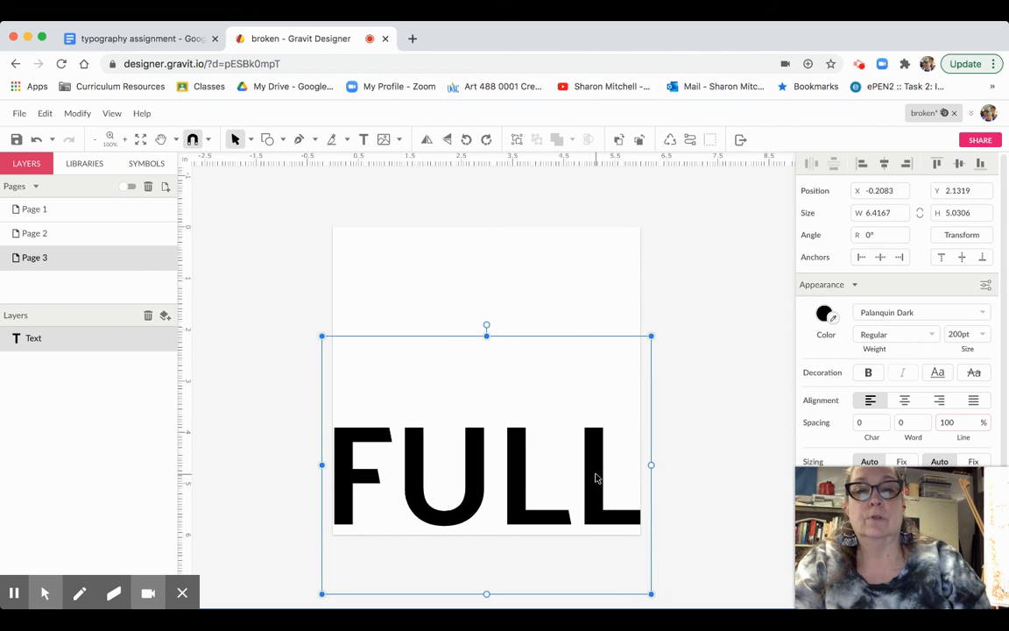
left_click(709, 408)
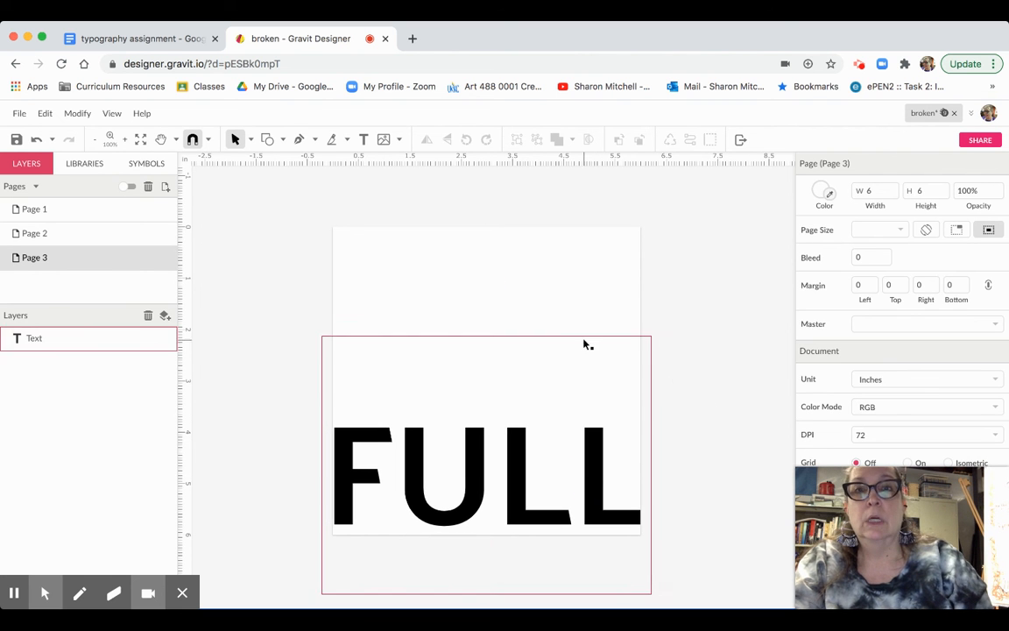
left_click(363, 139)
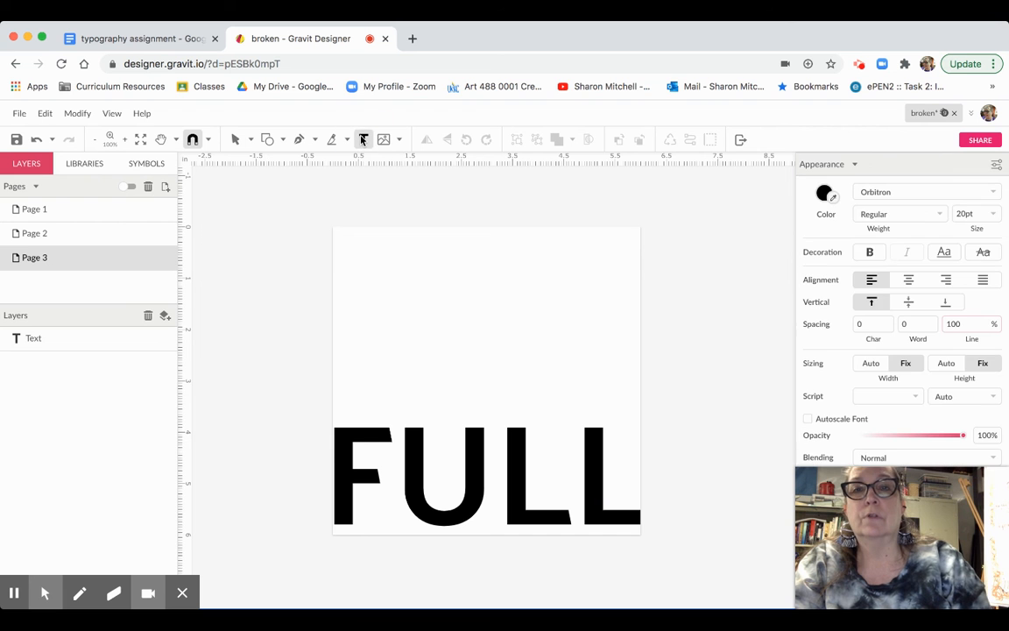
- Place a new text box near the top of Page 3
left_click(376, 343)
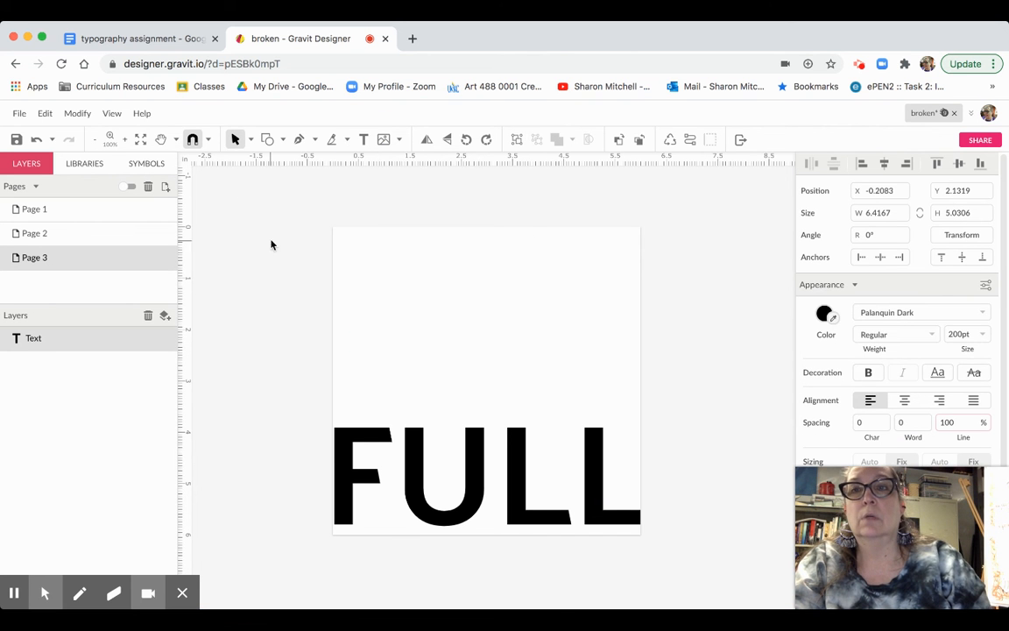
left_click(235, 139)
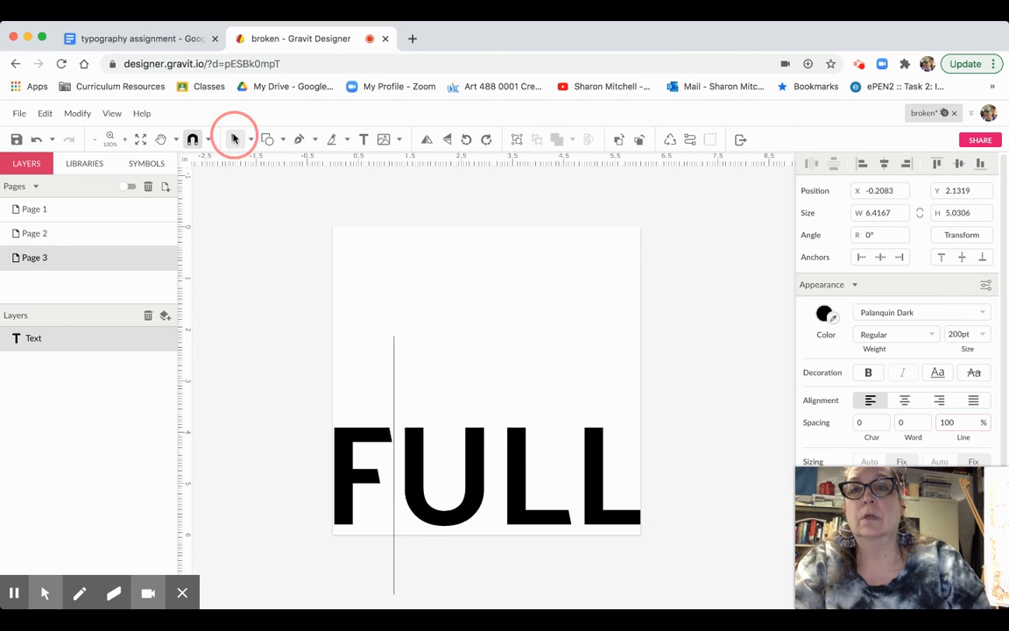
left_click(244, 249)
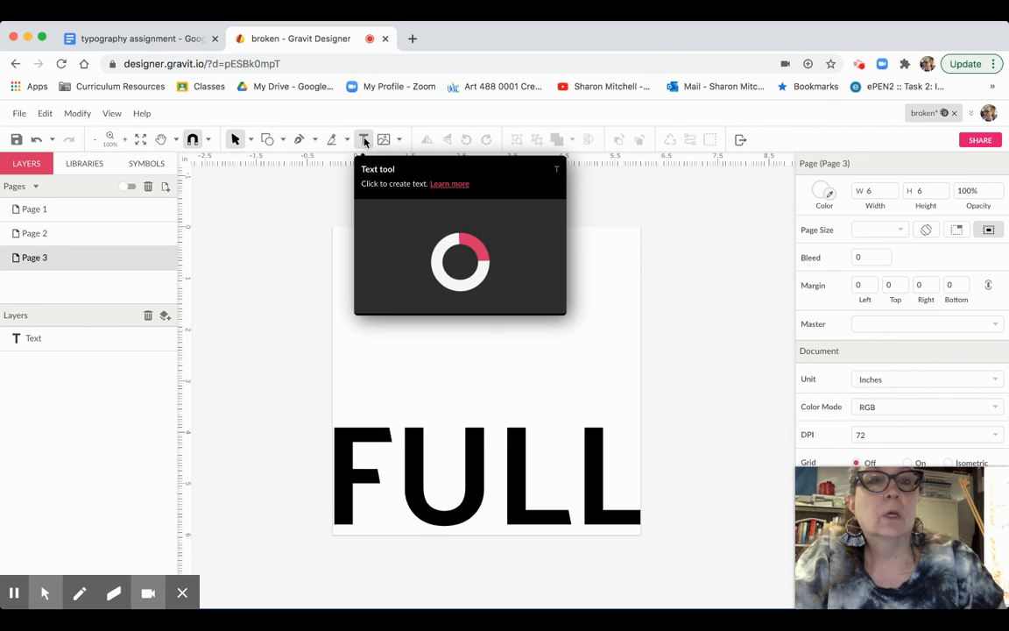
left_click(364, 139)
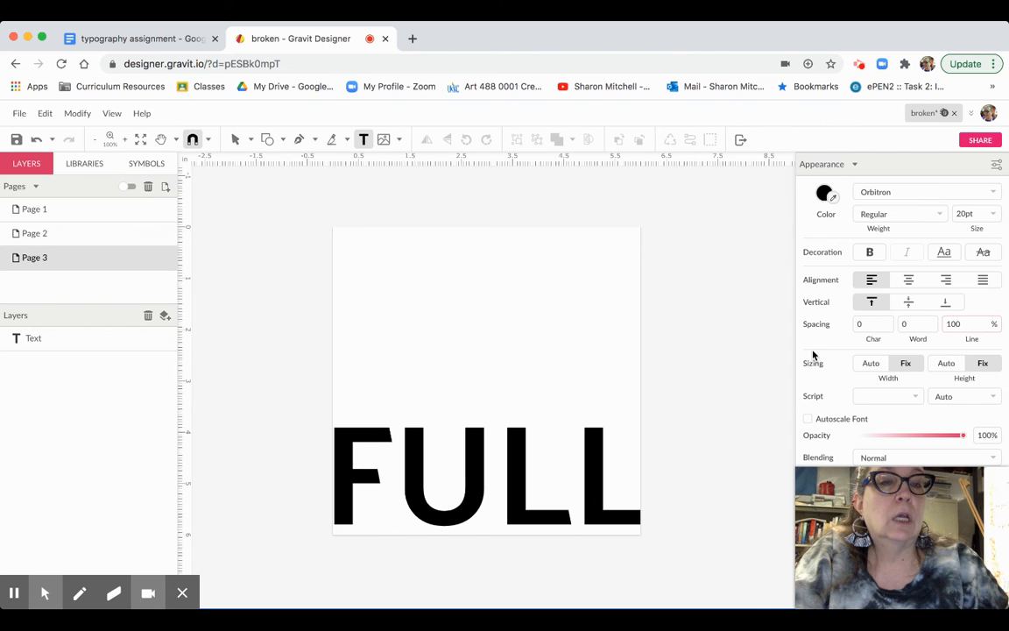
left_click(411, 219)
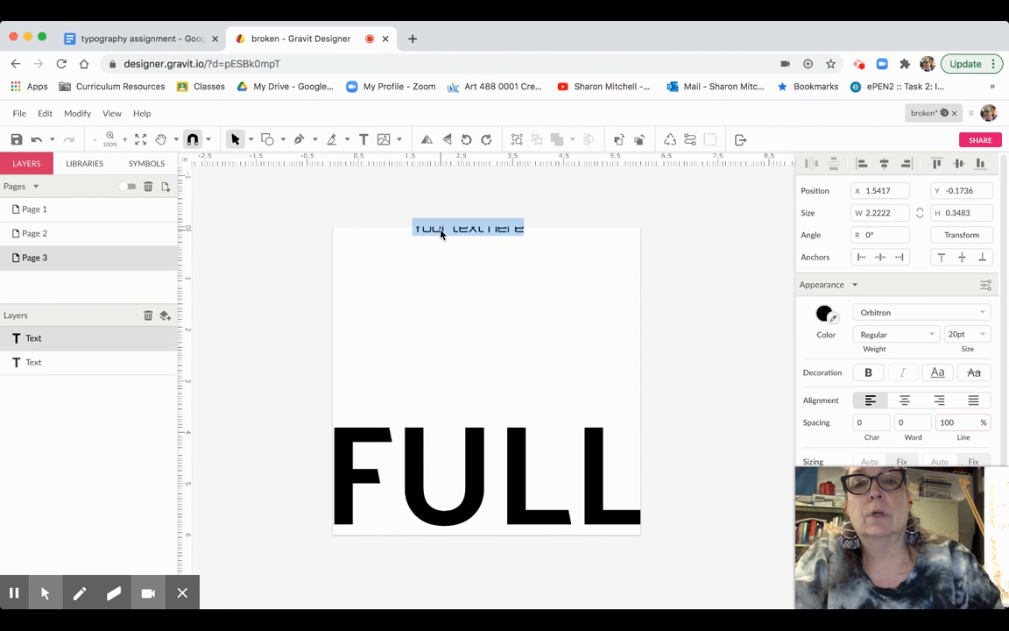
- Replace the placeholder with FULL and drag the small word down inside the big U
left_click_drag(441, 231, 433, 282)
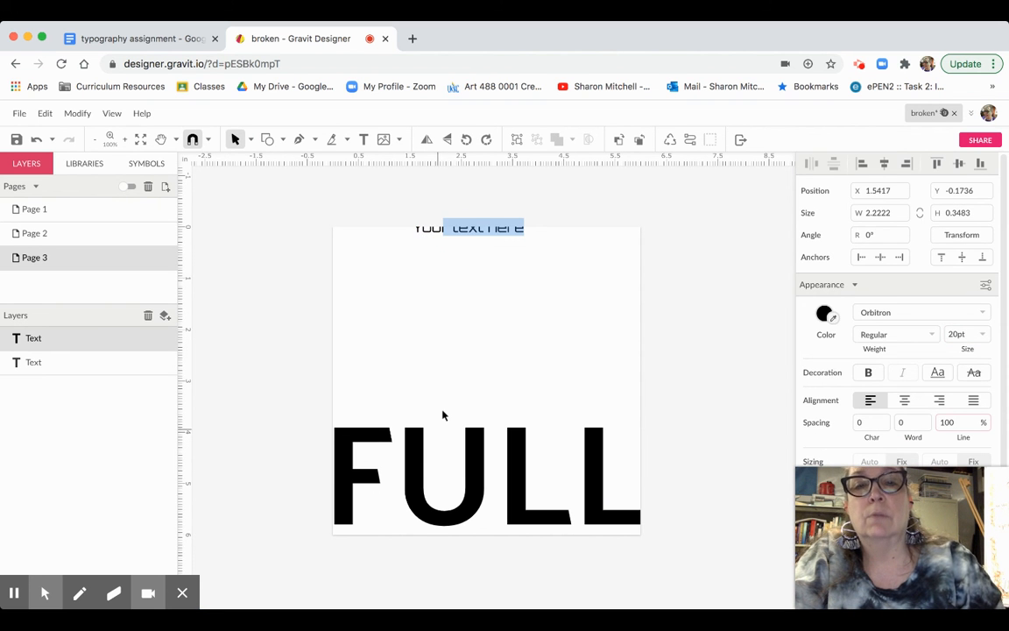
left_click(466, 229)
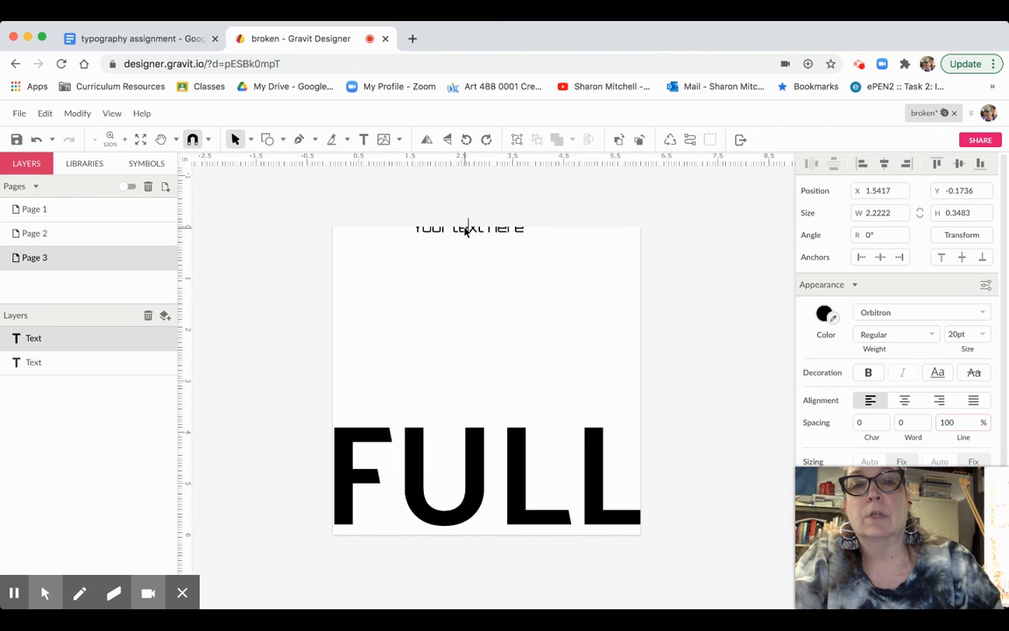
triple_click(467, 230)
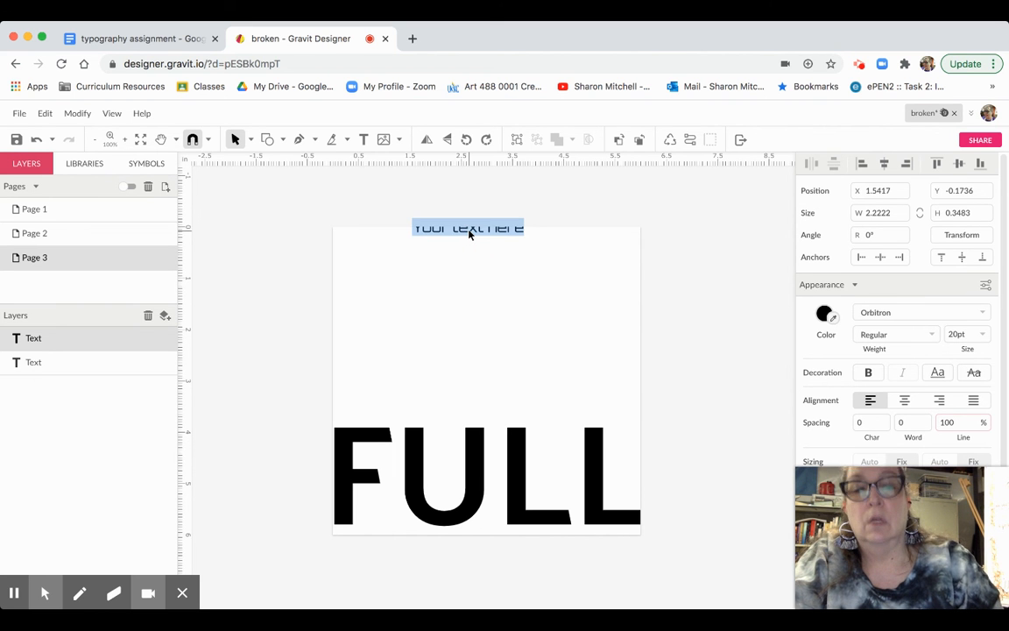
type("FULL")
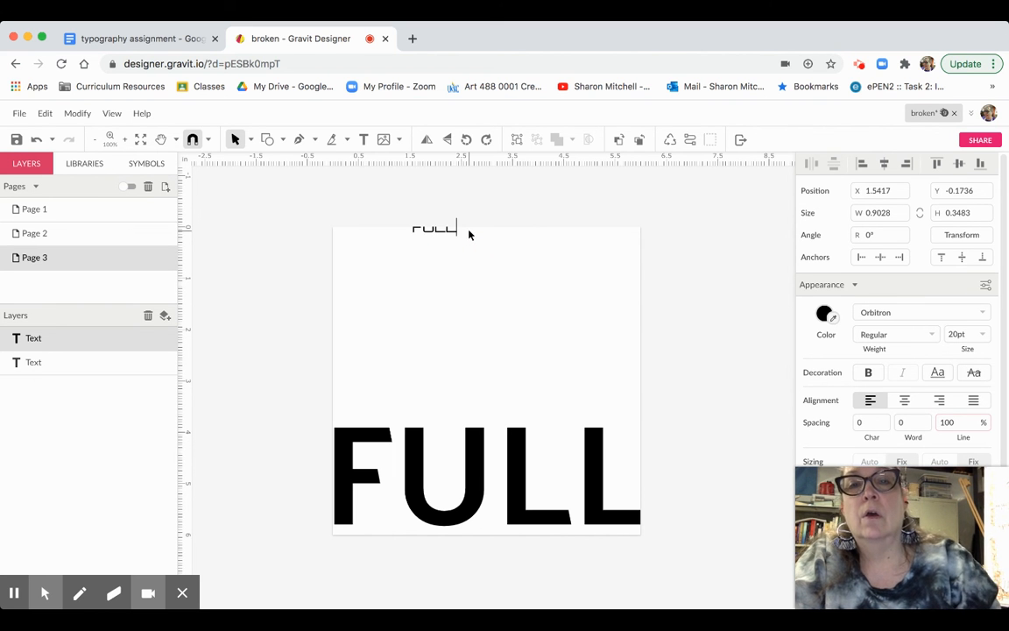
left_click(446, 285)
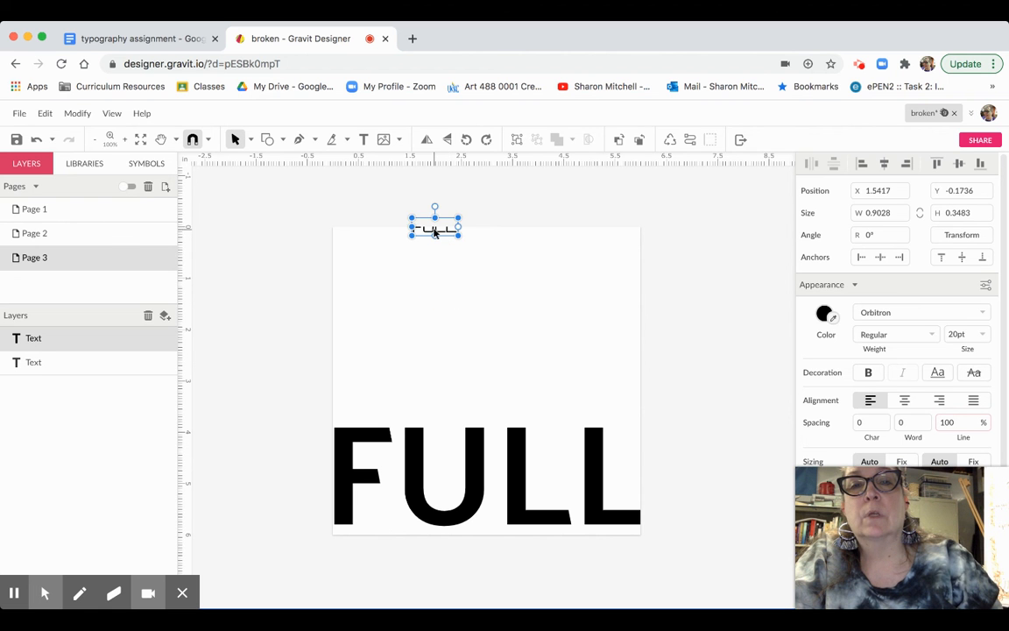
left_click_drag(435, 232, 444, 474)
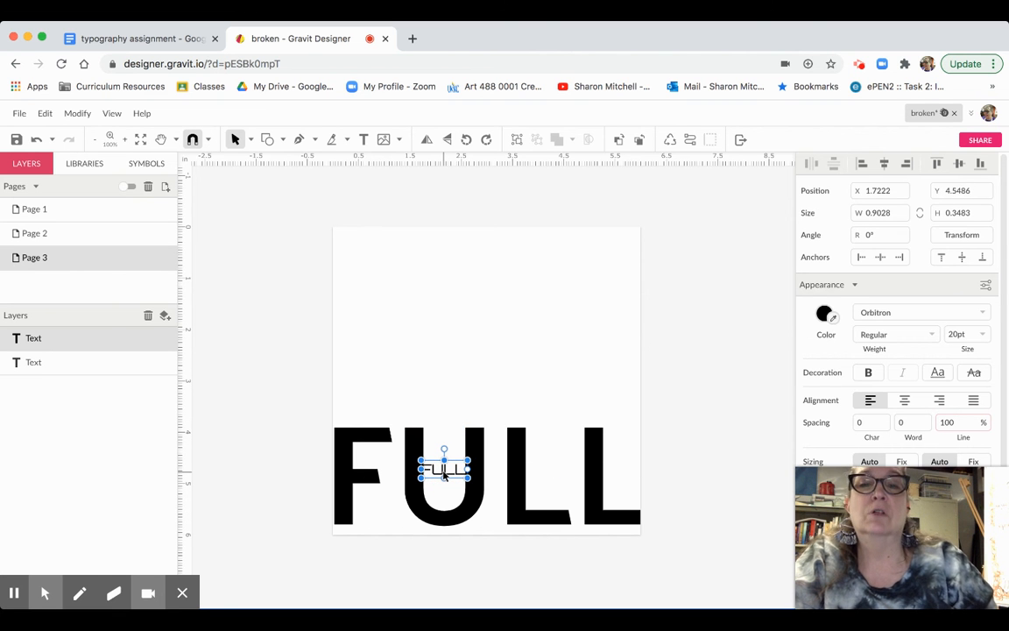
left_click_drag(444, 474, 444, 503)
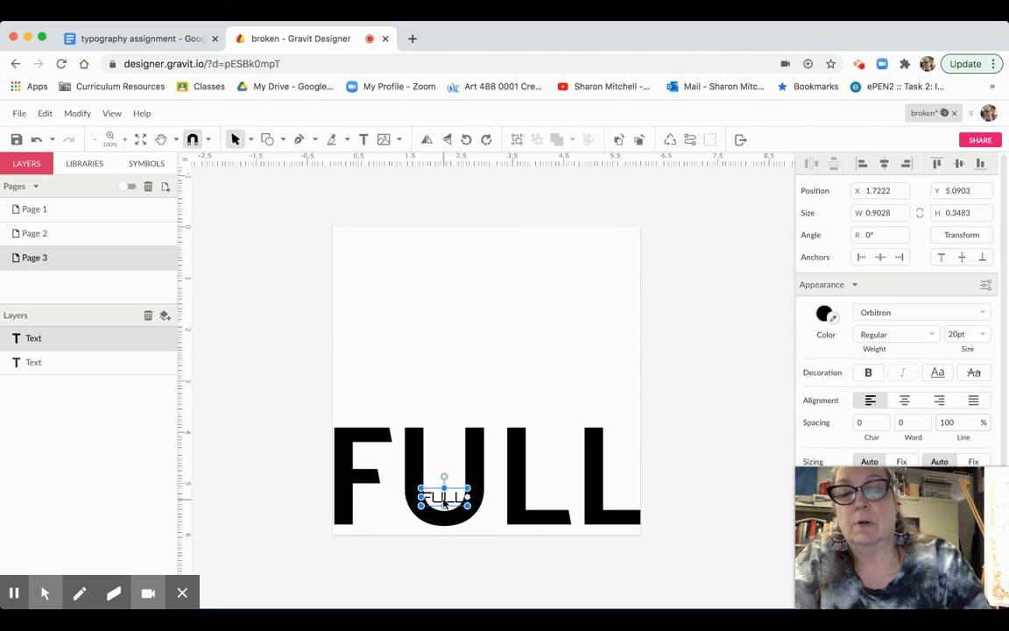
- Group the small FULL and make two duplicates stacked inside the U
key("super+g")
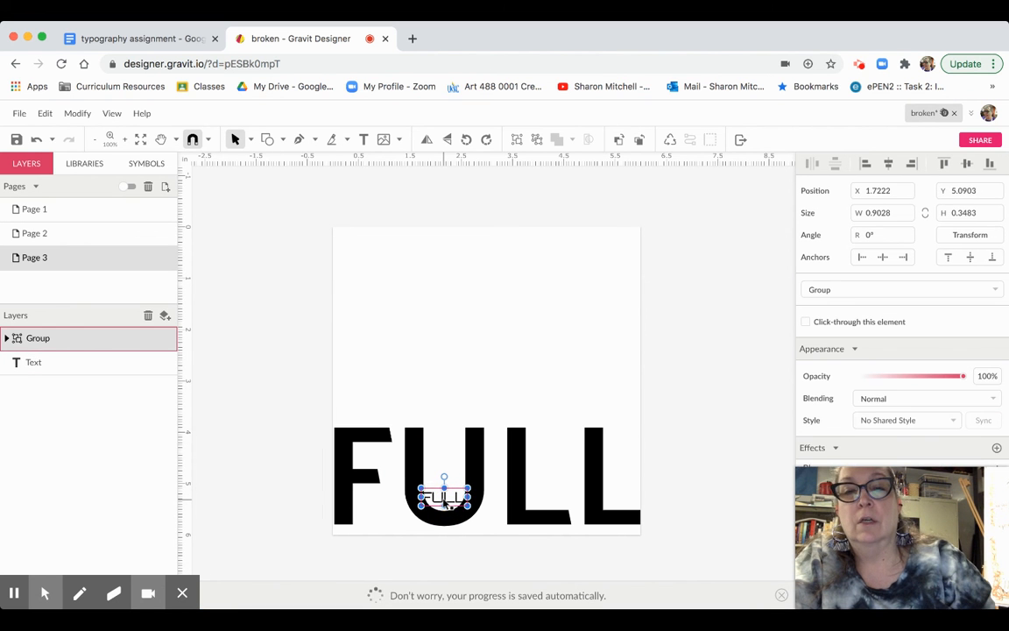
left_click_drag(444, 504, 445, 495)
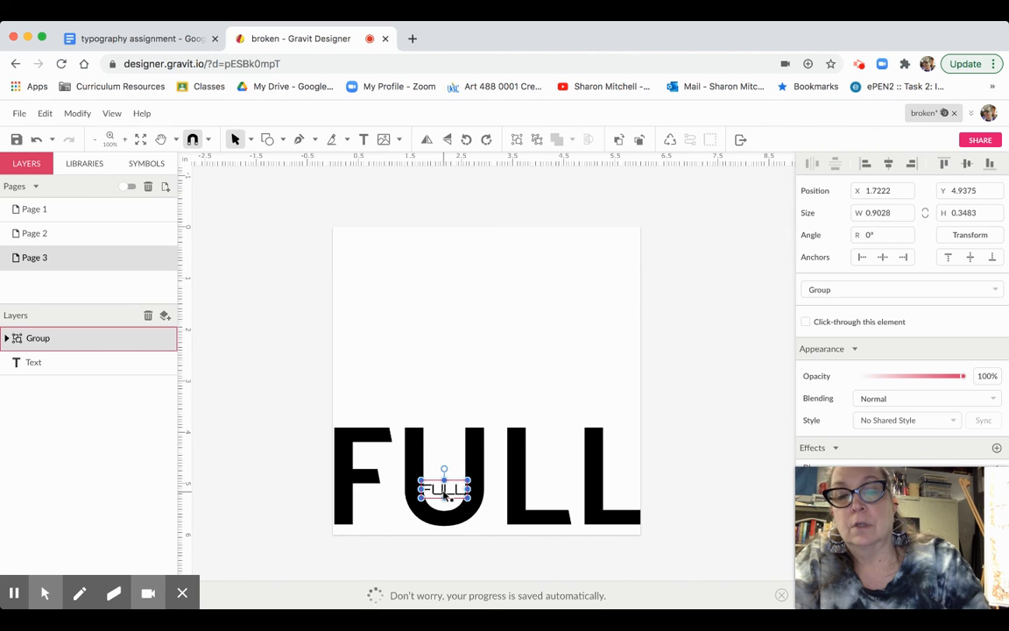
key("super+d")
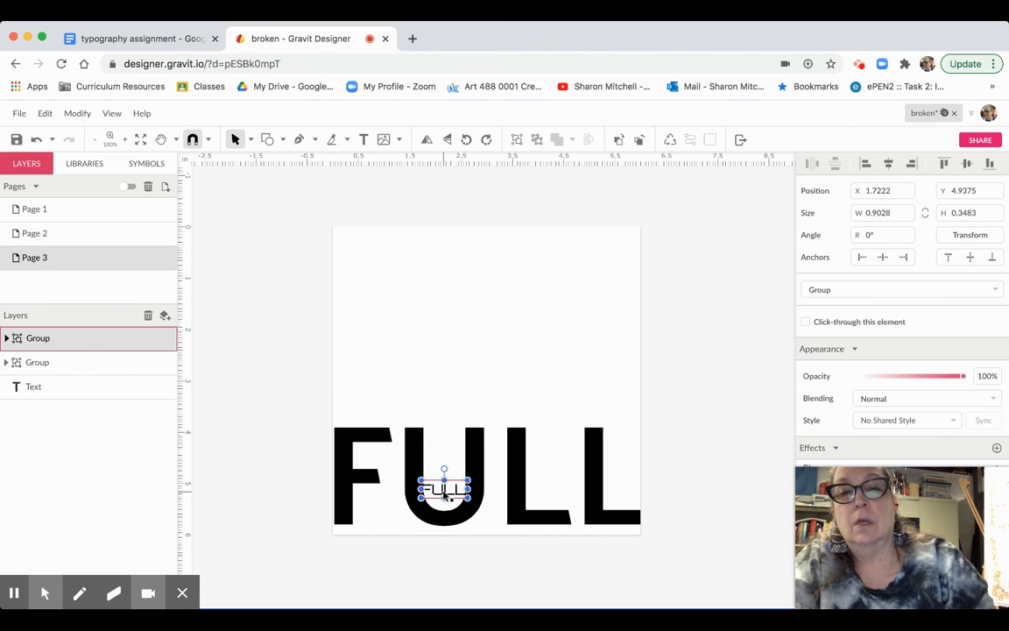
left_click_drag(444, 493, 445, 461)
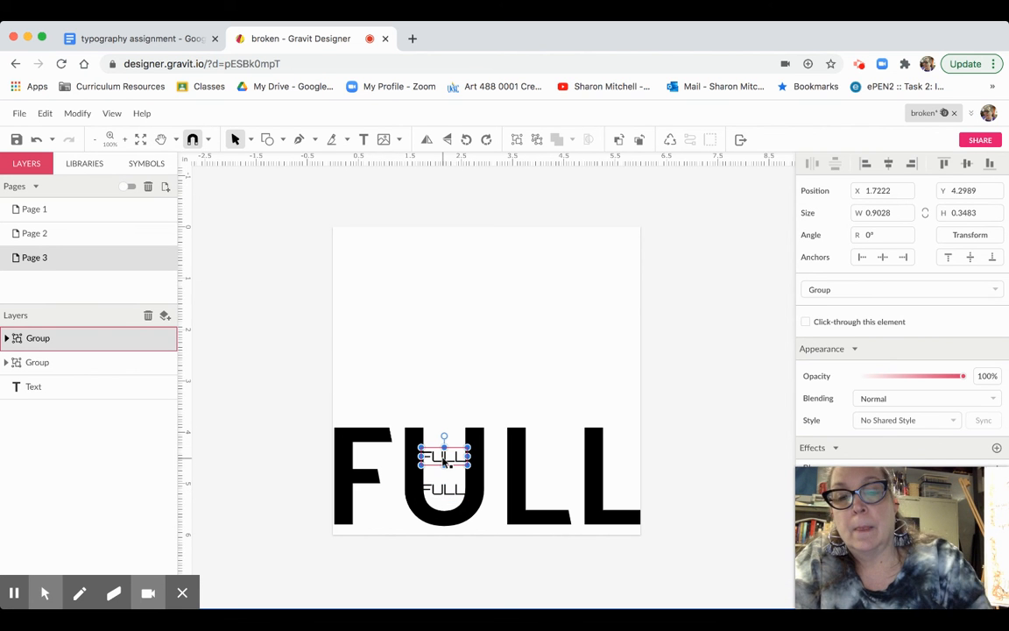
key("super+d")
left_click_drag(444, 426, 444, 469)
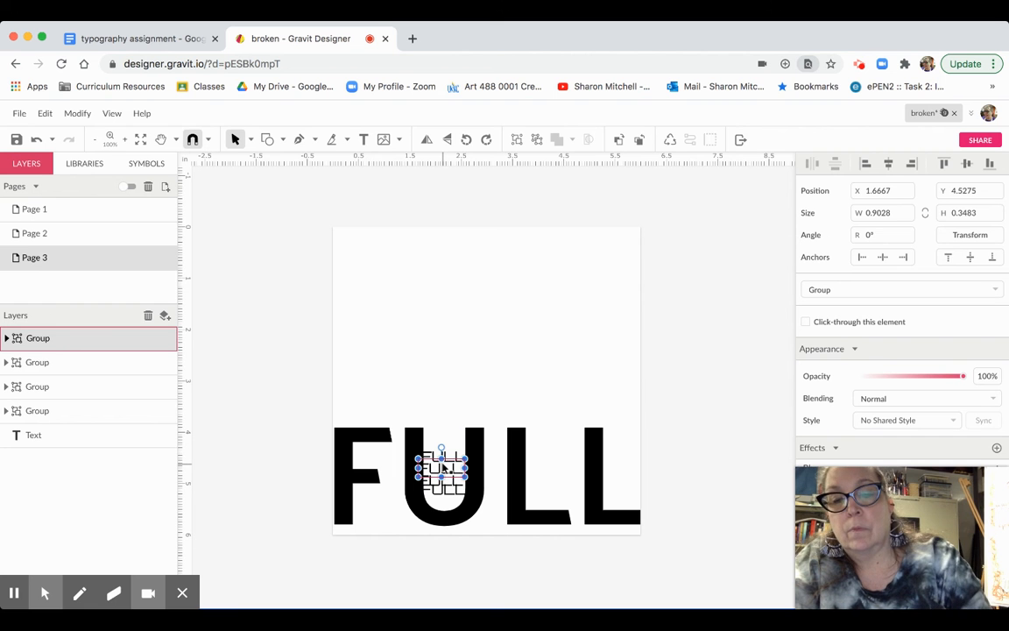
- Add more duplicates of the small FULL and shift them lower inside the U
key("super+d")
mouse_move(443, 469)
left_mouse_down()
mouse_move(444, 505)
mouse_move(444, 457)
left_mouse_up()
key("super+d")
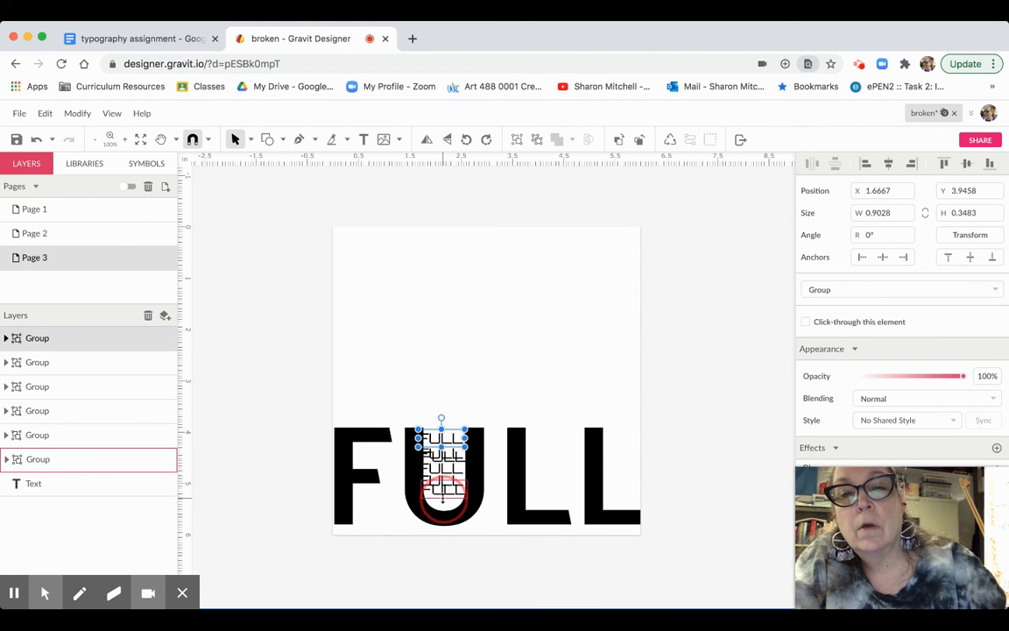
left_click(445, 487)
left_click(444, 488)
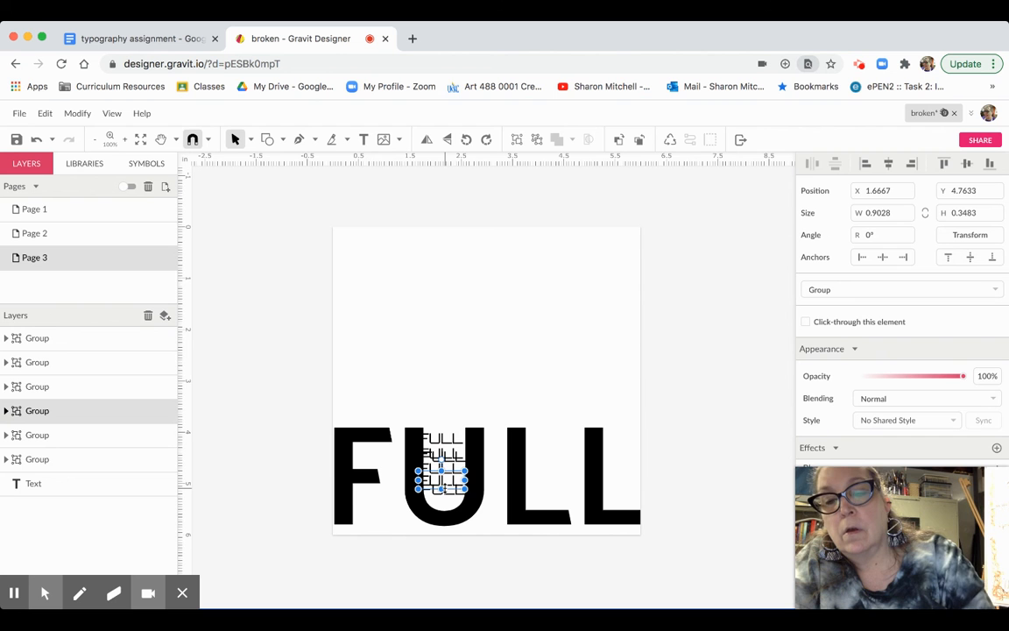
key("super+d")
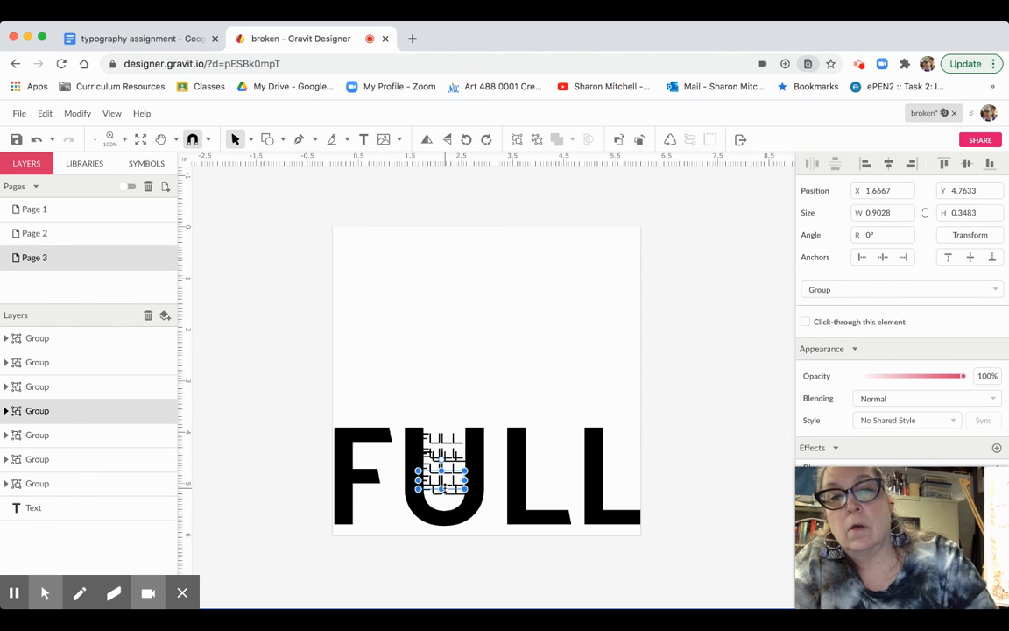
key("super+d")
left_click_drag(445, 480, 447, 502)
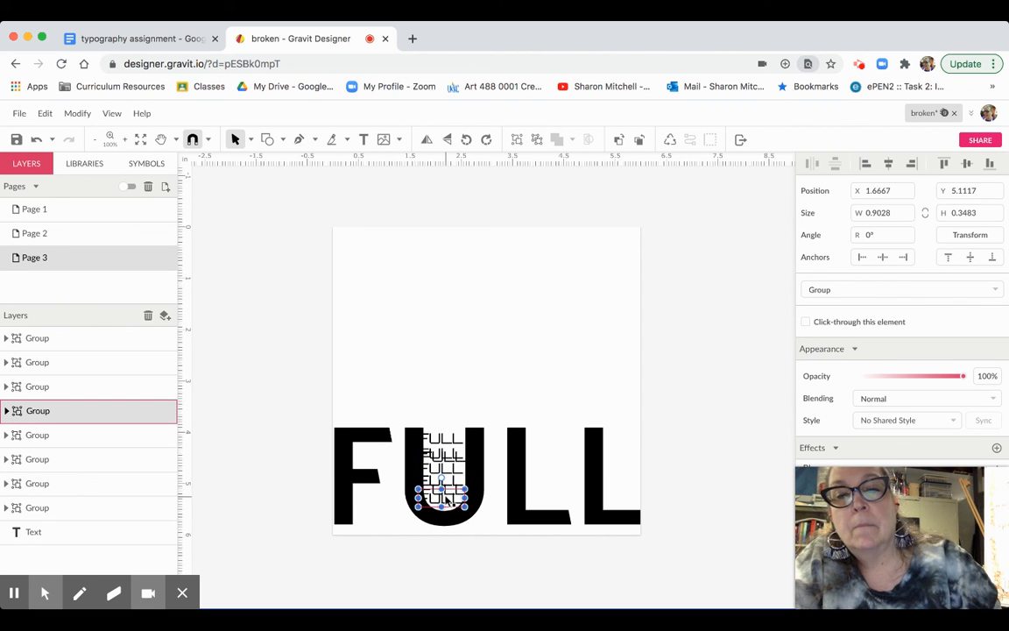
left_click(461, 387)
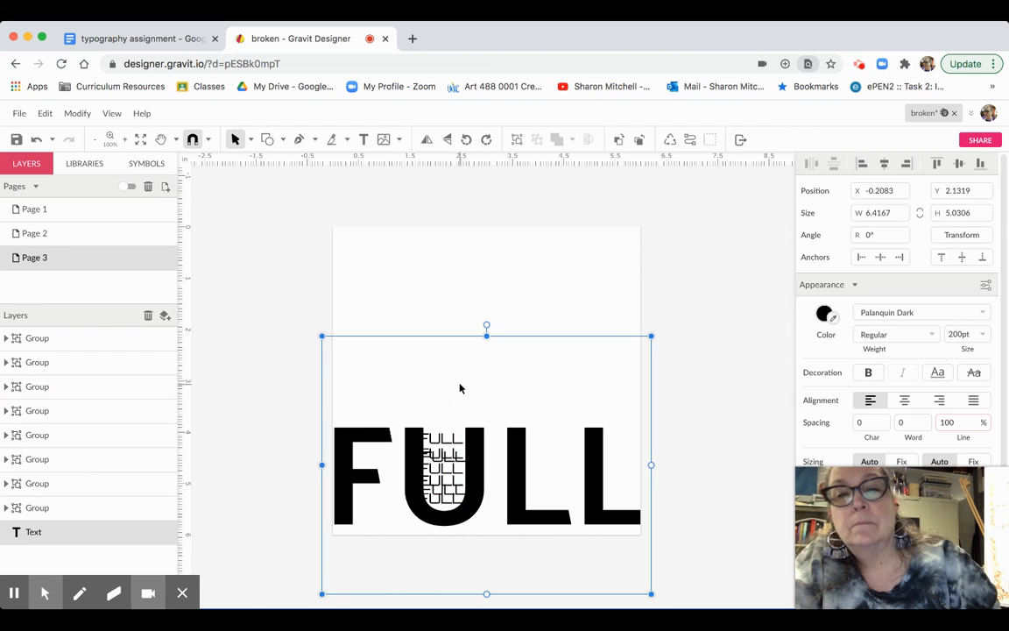
- Select the five stacked small FULL copies inside the U
left_click(443, 446)
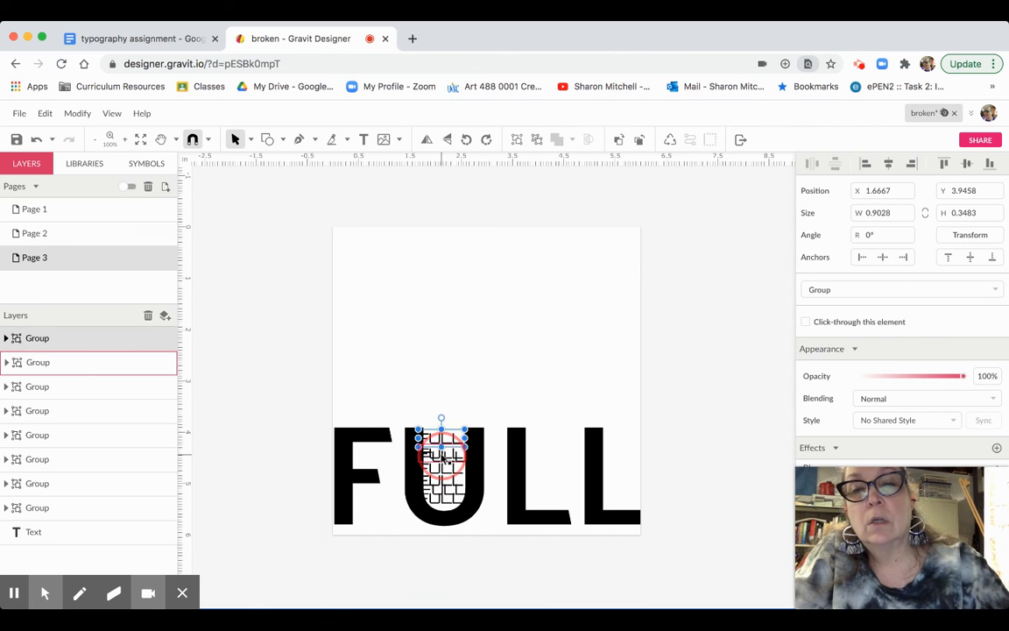
left_click(443, 457, "shift")
left_click(442, 470, "shift")
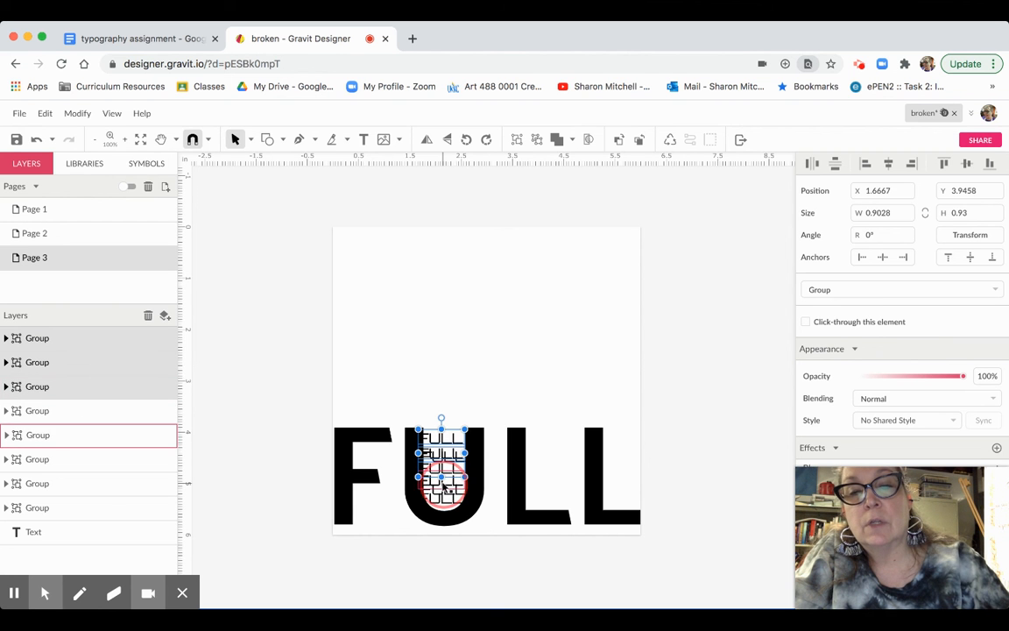
left_click(443, 484, "shift")
left_click(444, 497, "shift")
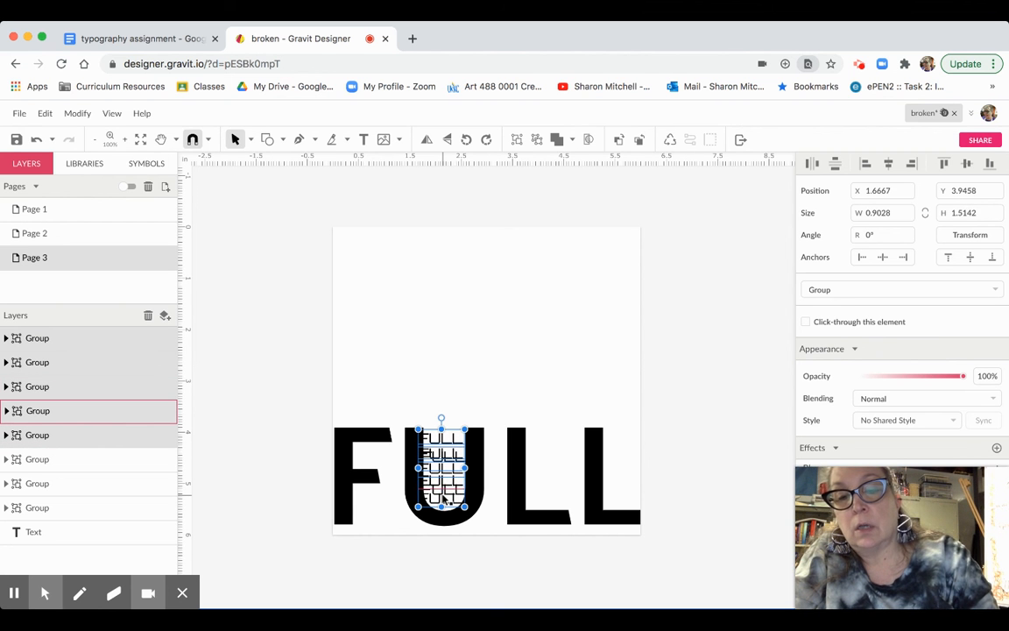
- Paste the five copies in place, trying and undoing small moves inside the U
key("super+v")
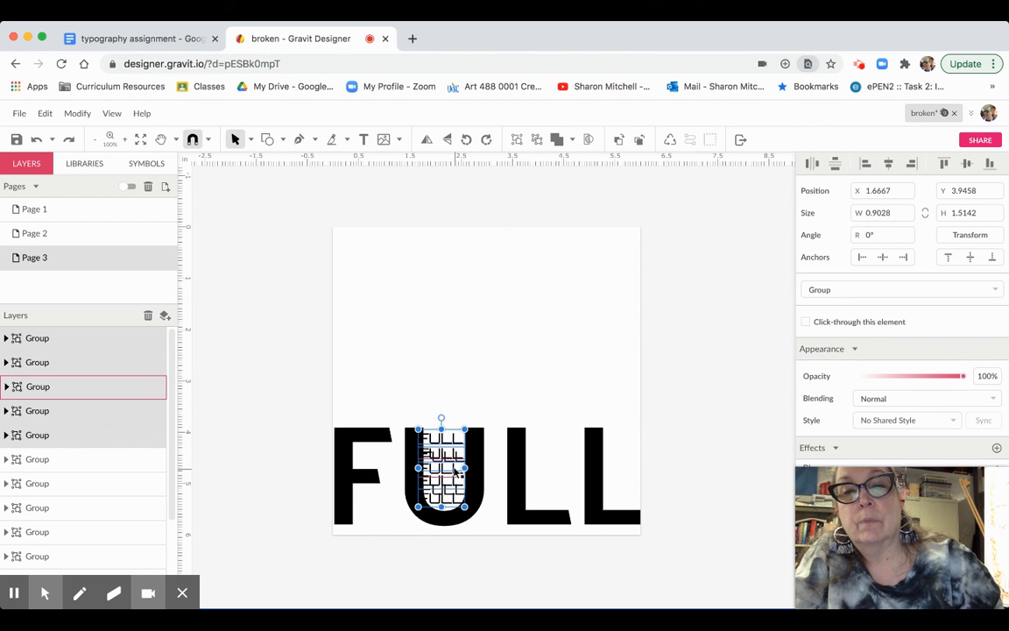
left_click_drag(450, 470, 451, 462)
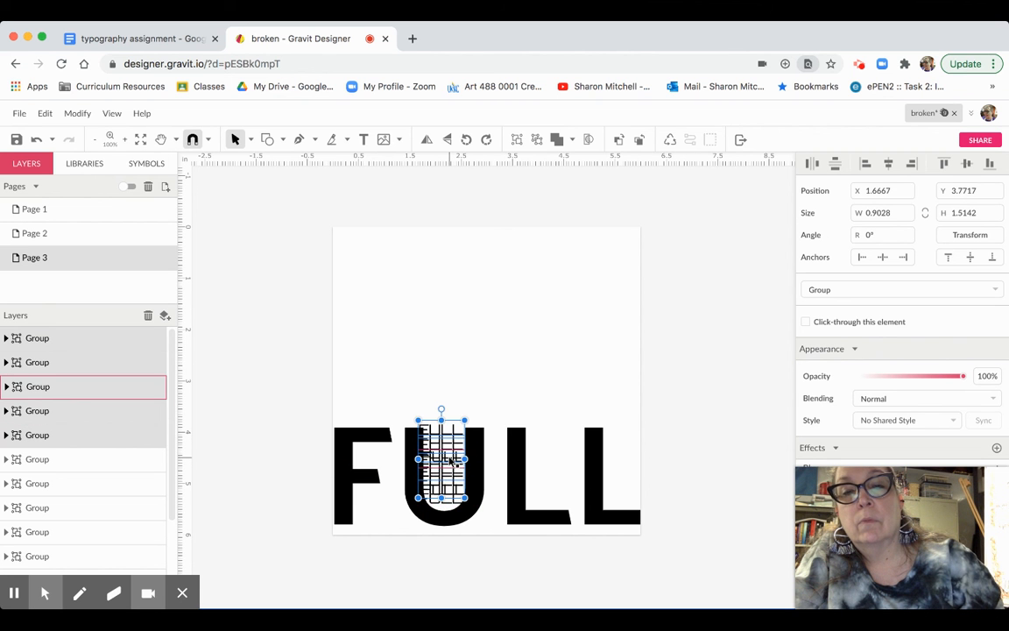
key("super+z")
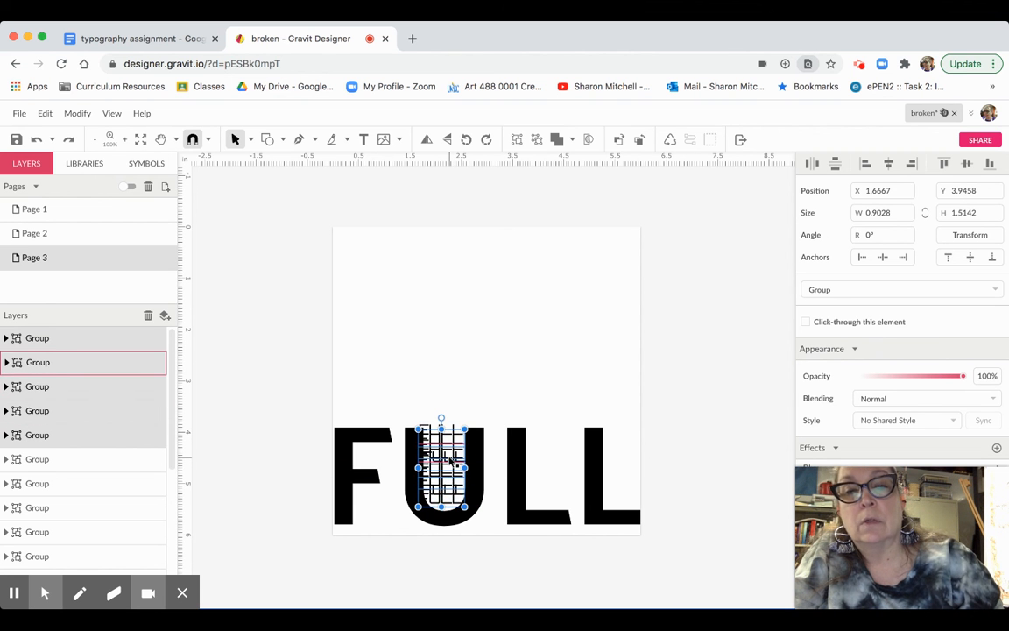
left_click_drag(450, 461, 452, 467)
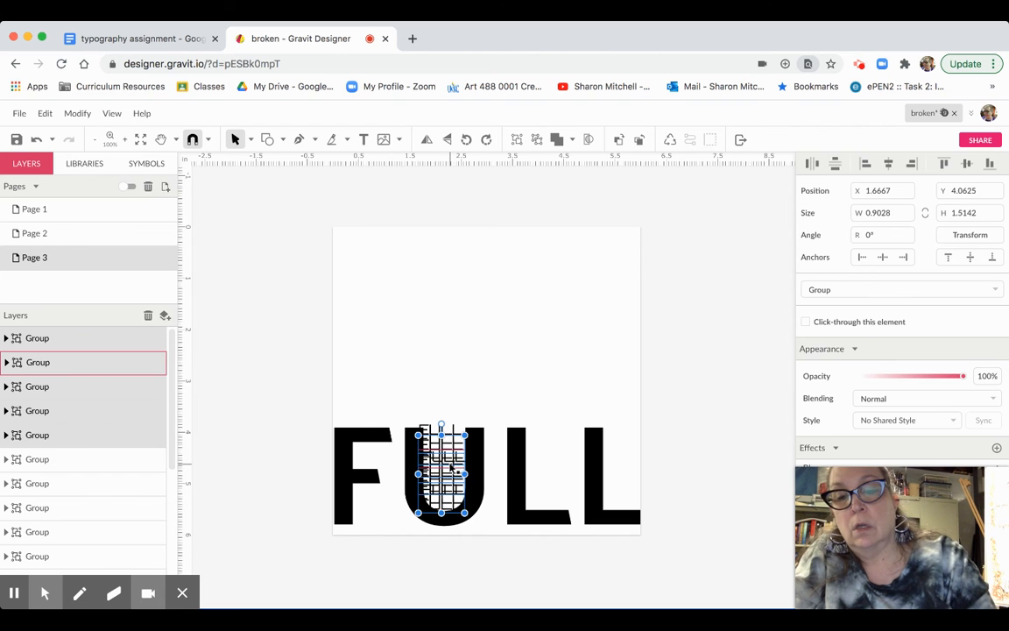
key("super+z")
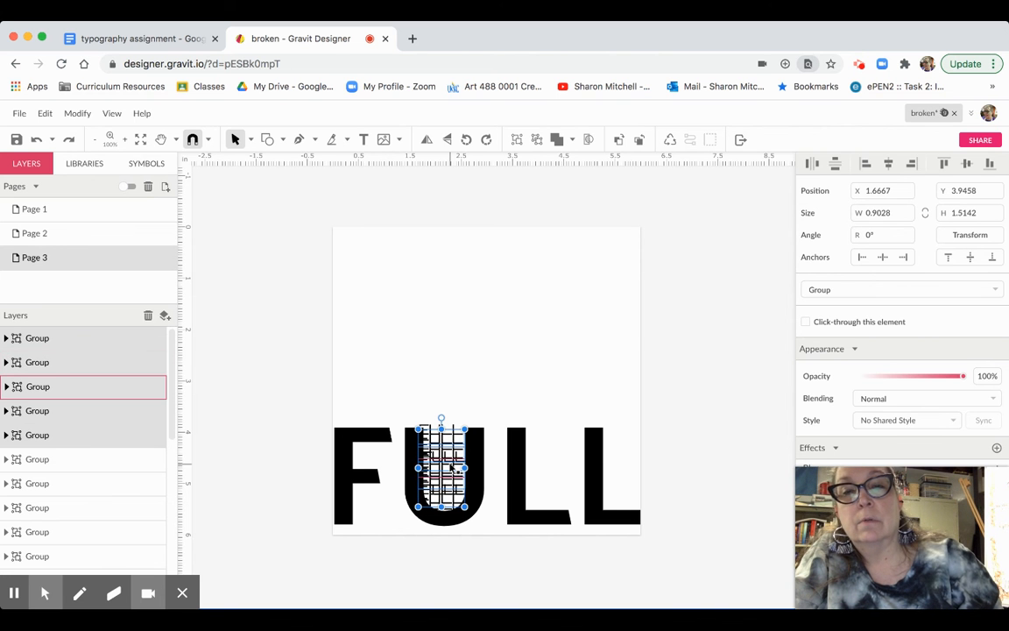
left_click(516, 367)
left_click(490, 252)
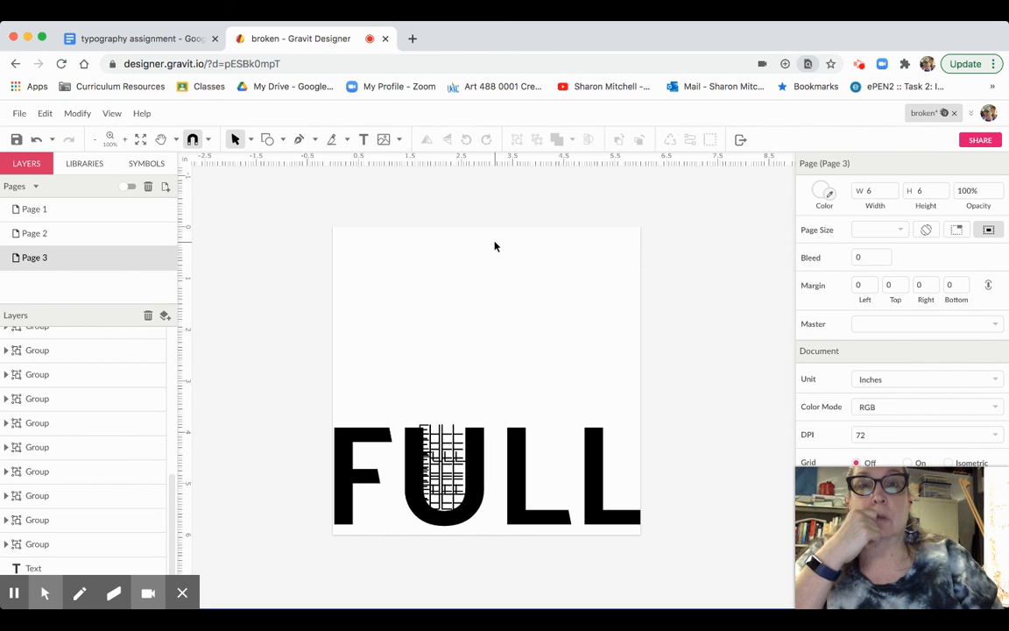
left_click(364, 140)
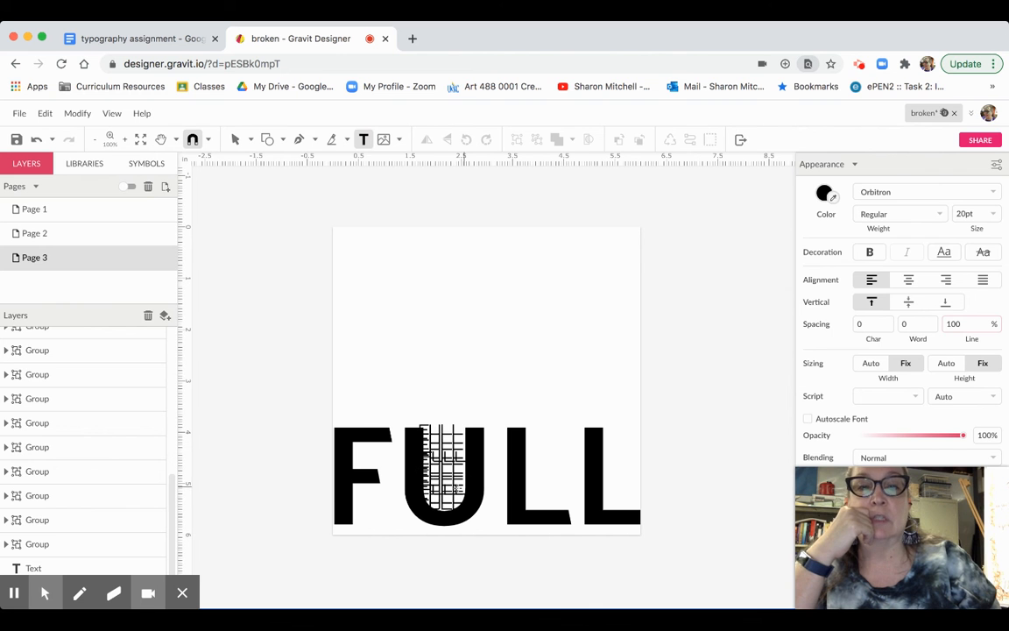
- Add separate text boxes above FULL for the letters M and P
left_click(406, 267)
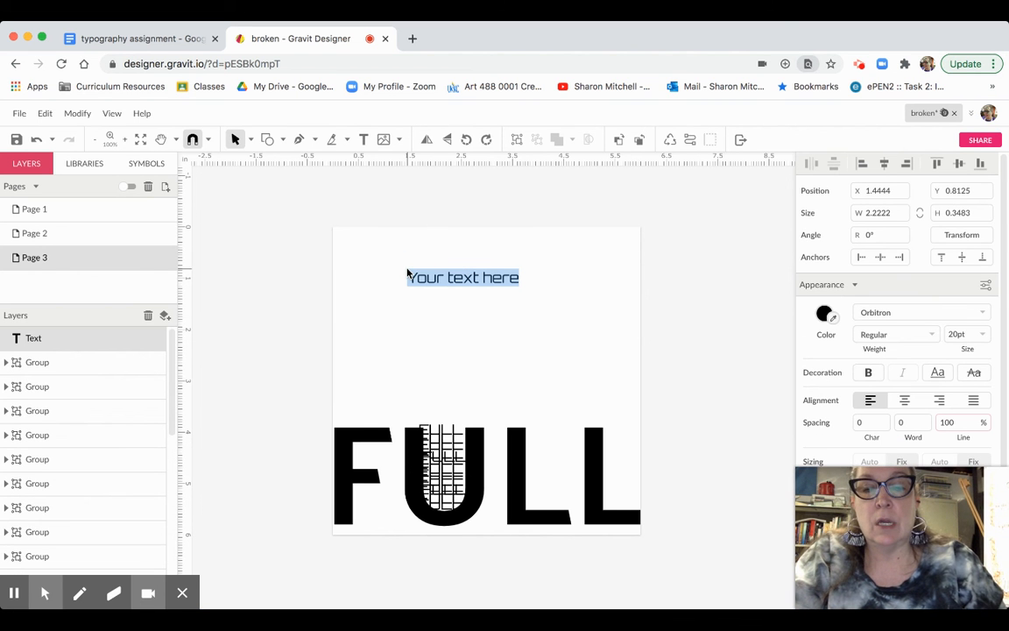
key("BackSpace")
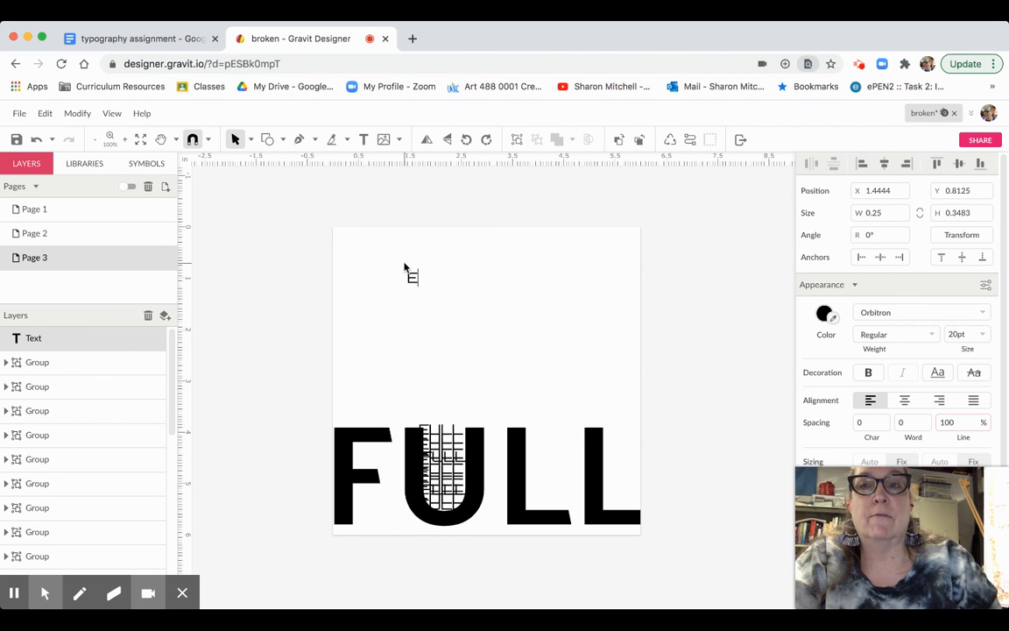
key("Escape")
left_click(275, 258)
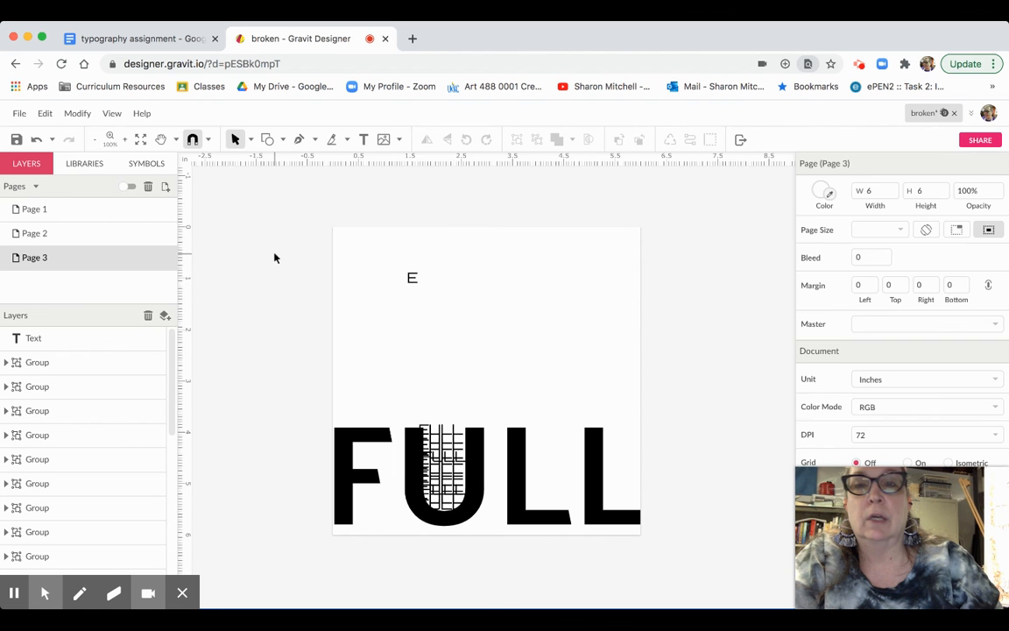
left_click(363, 140)
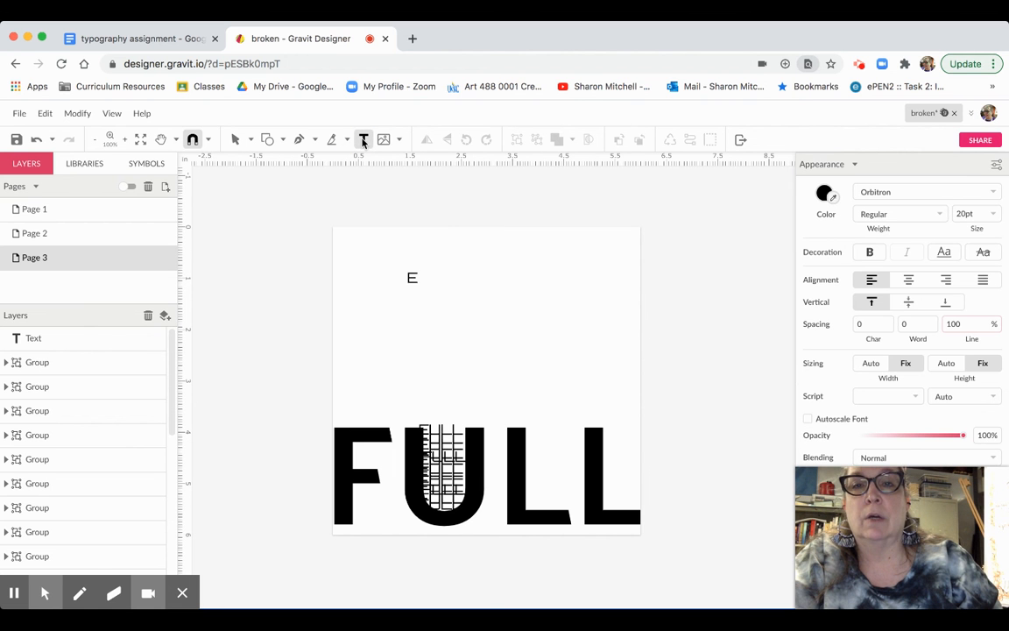
left_click(412, 307)
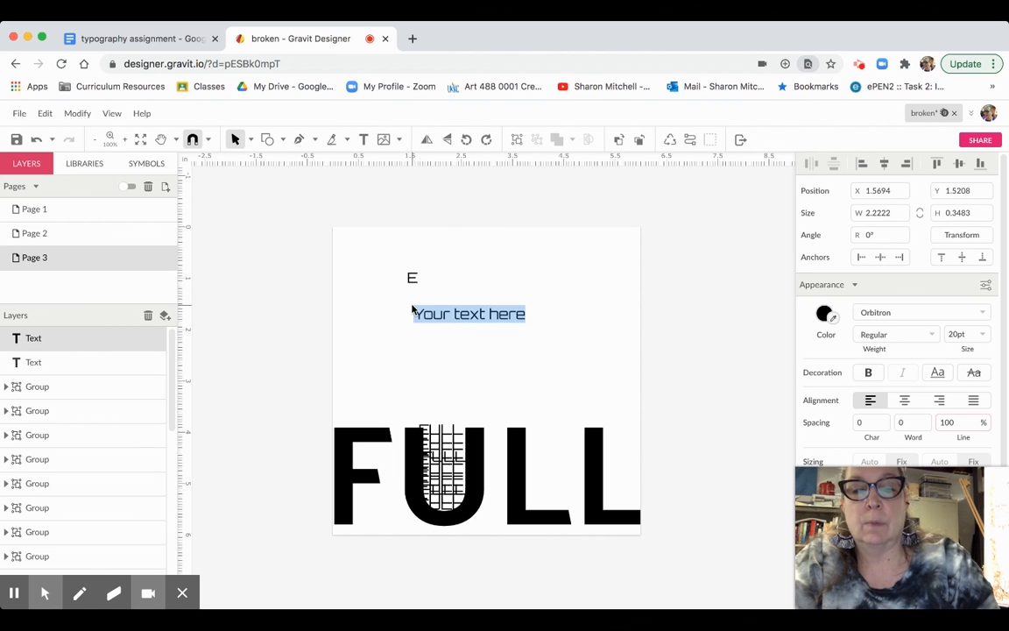
type("M")
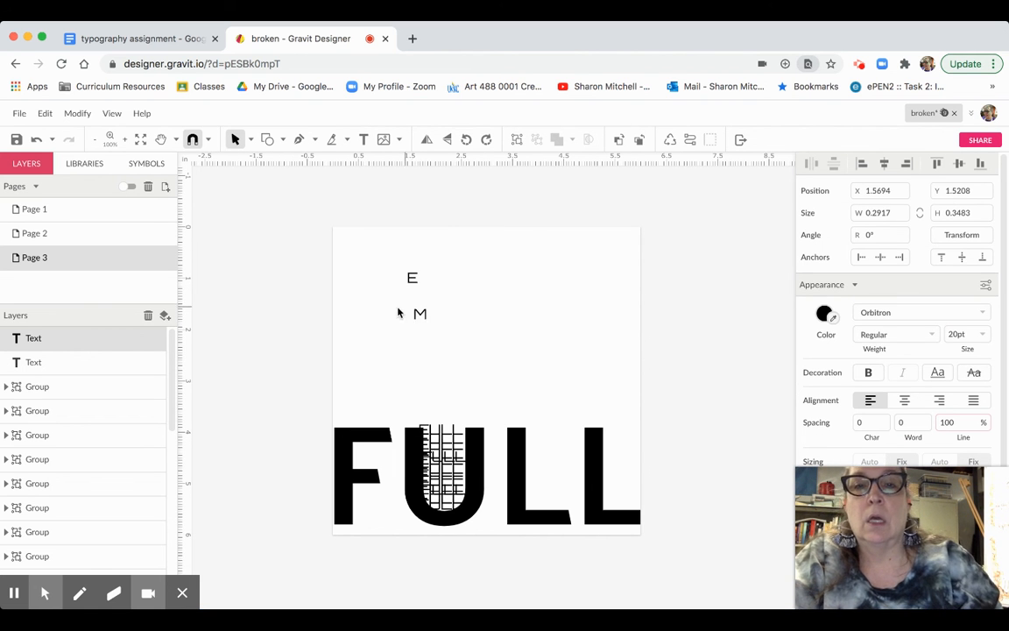
key("Escape")
left_click(374, 252)
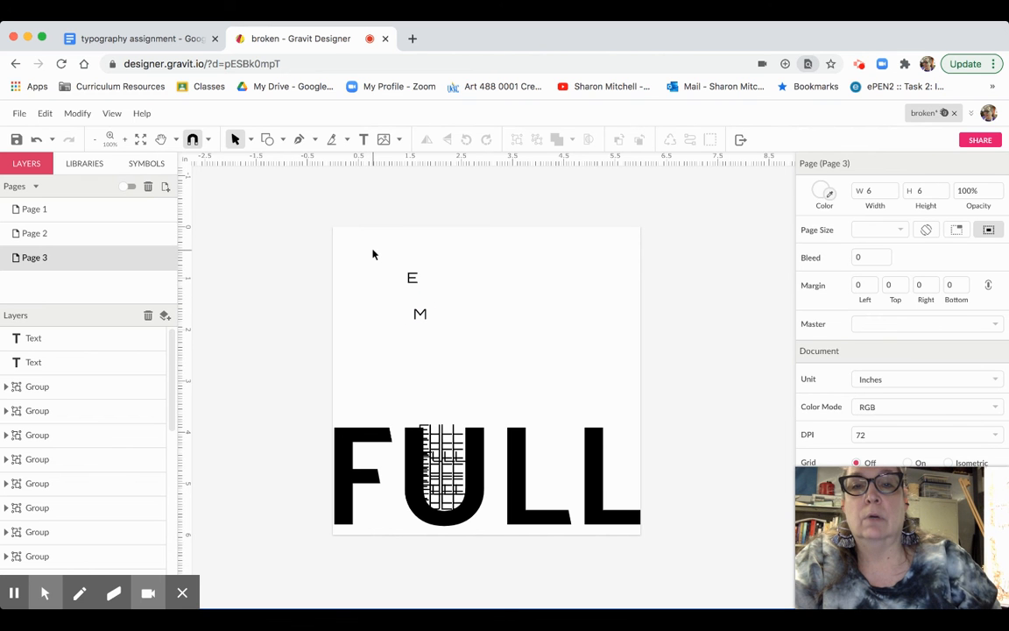
left_click(365, 140)
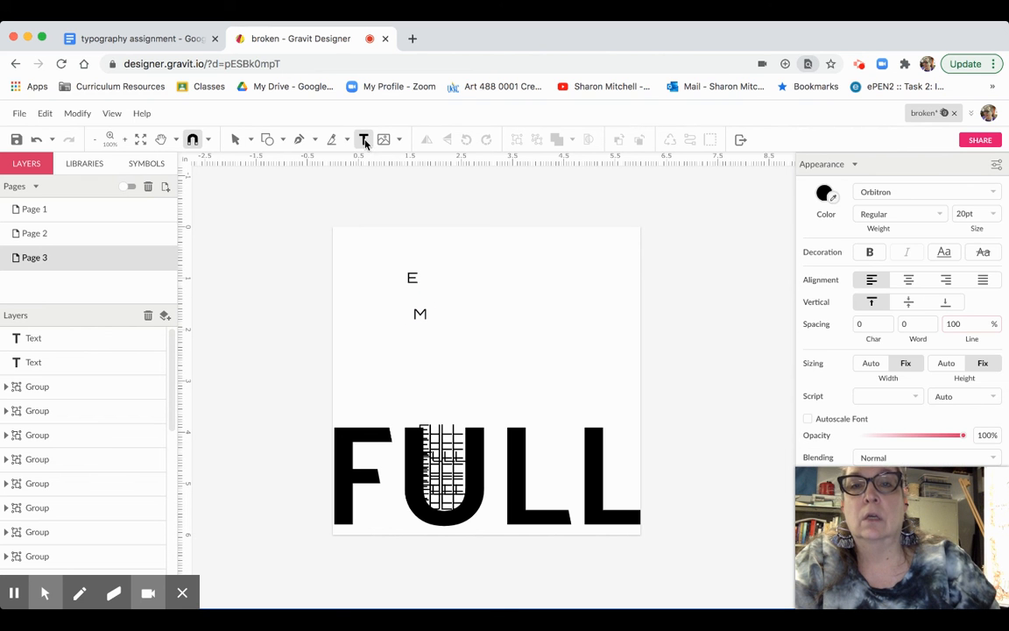
left_click(451, 335)
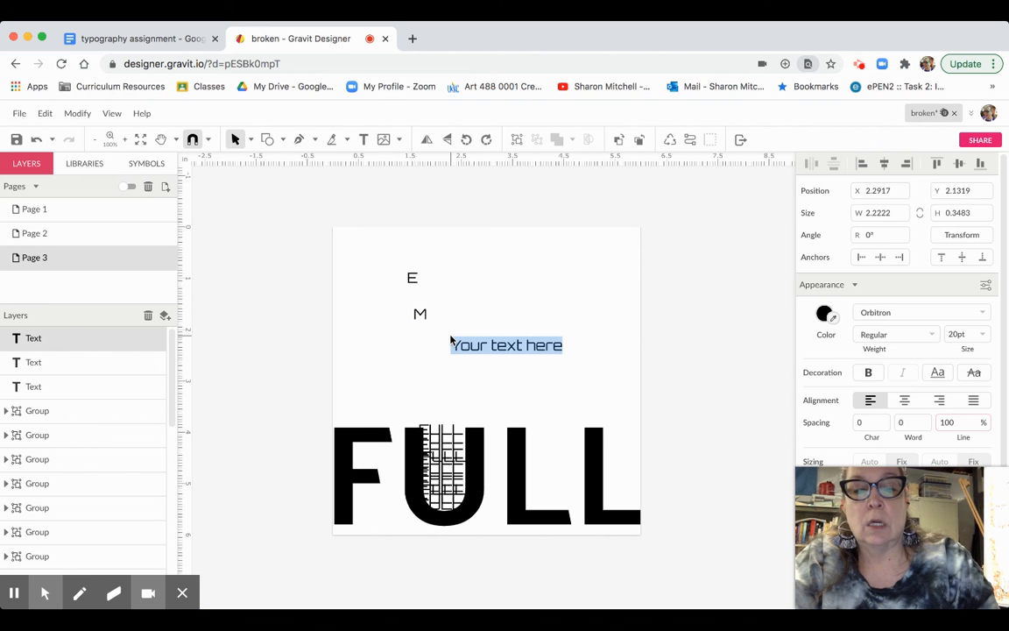
type("P")
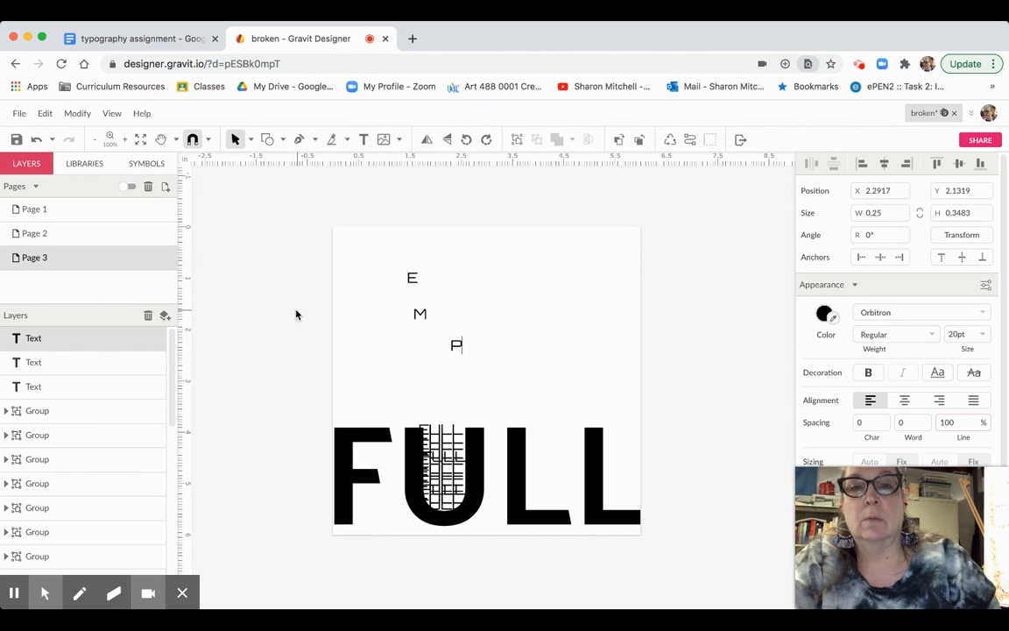
key("Escape")
left_click(358, 297)
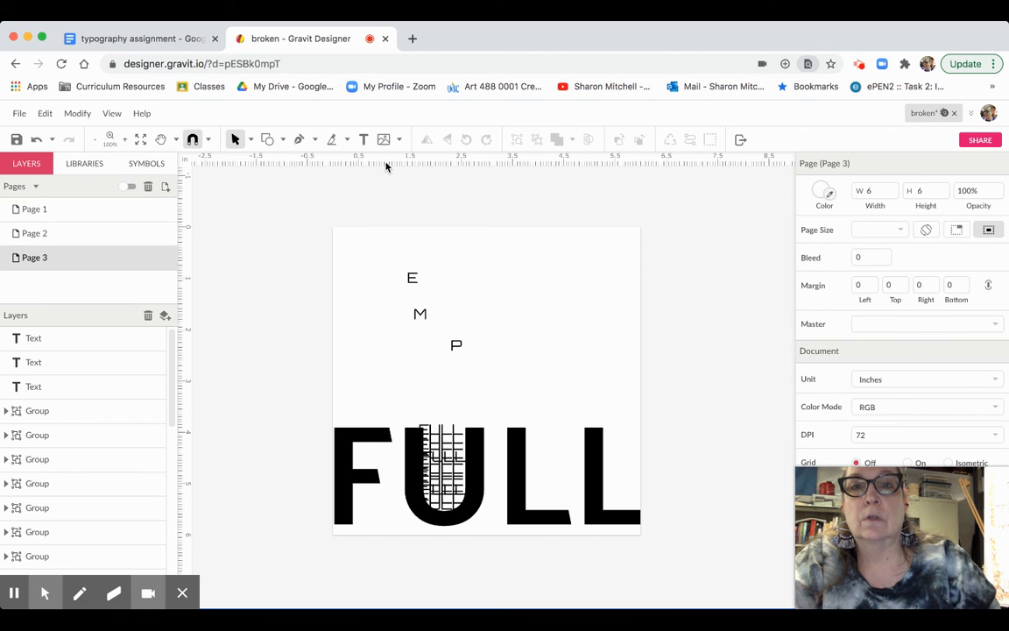
- Add the letters T and Y to complete EMPTY
left_click(363, 140)
left_click(492, 328)
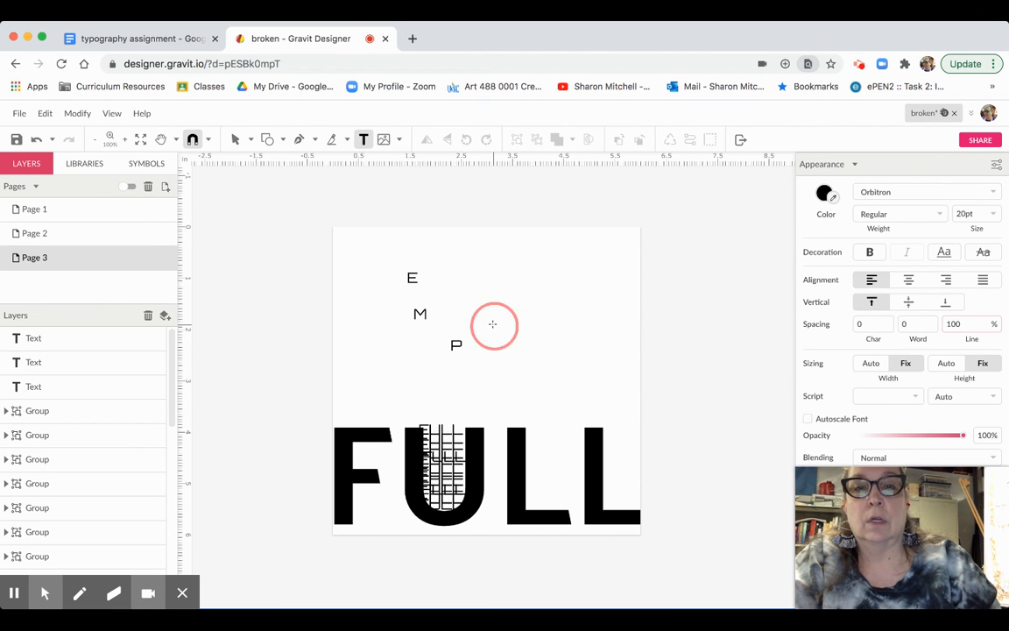
key("BackSpace")
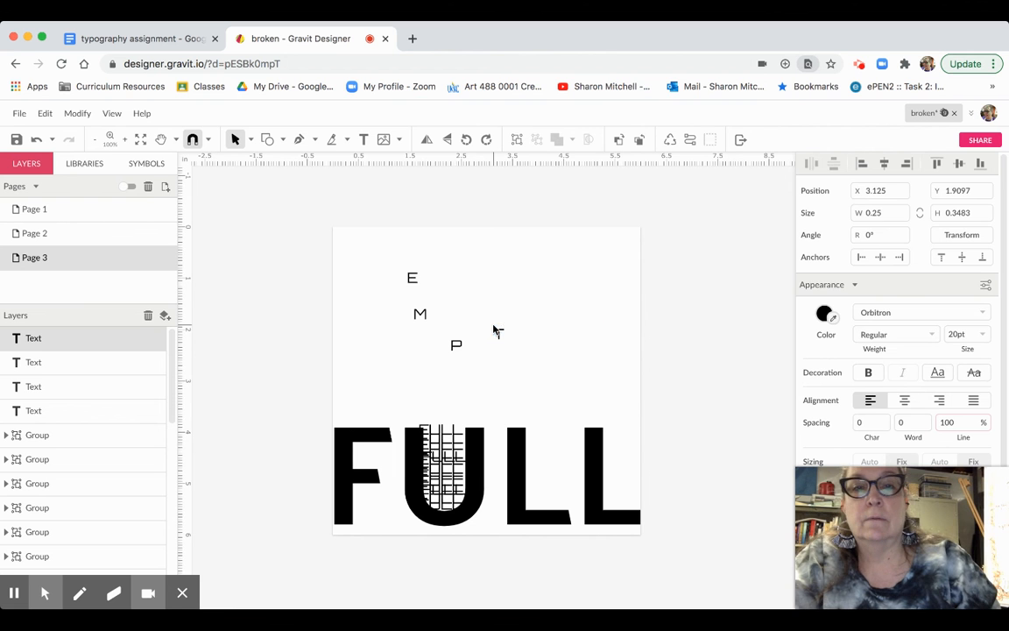
left_click(572, 272)
left_click(575, 262)
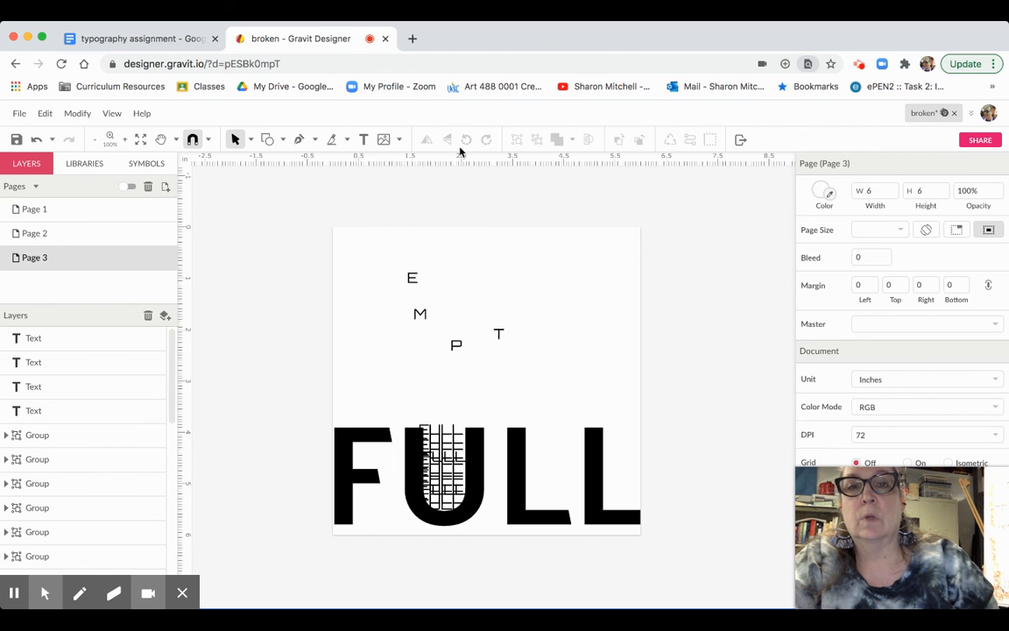
left_click(362, 141)
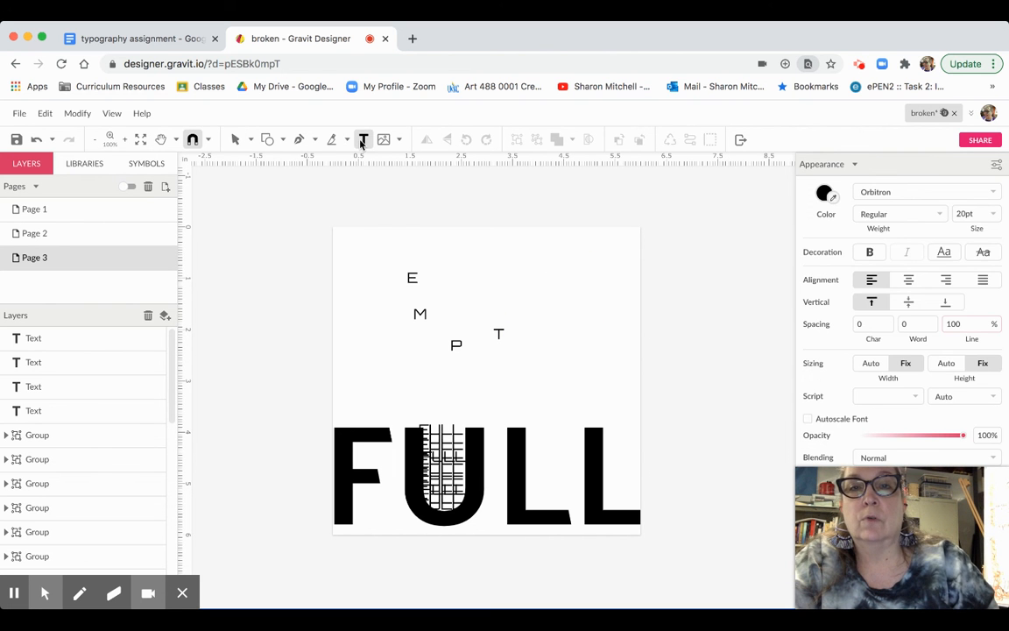
left_click(496, 274)
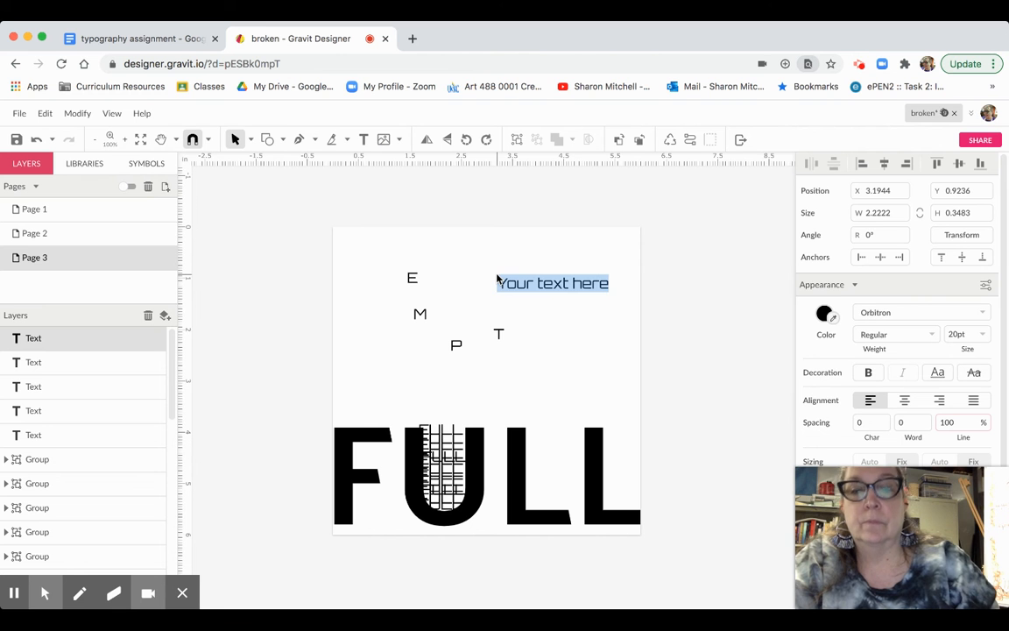
type("Y")
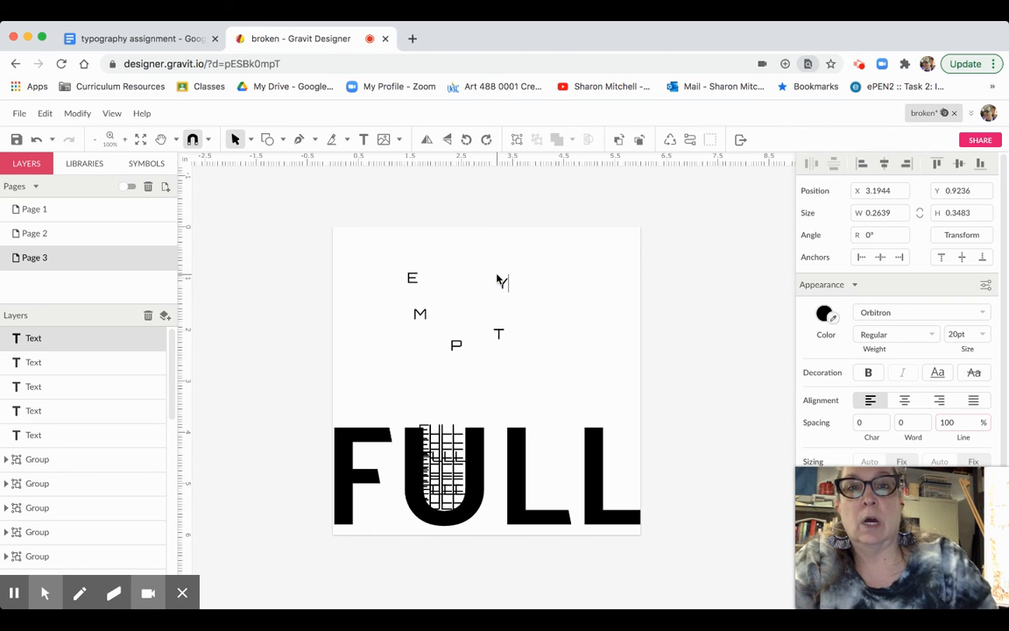
key("Escape")
left_click(443, 194)
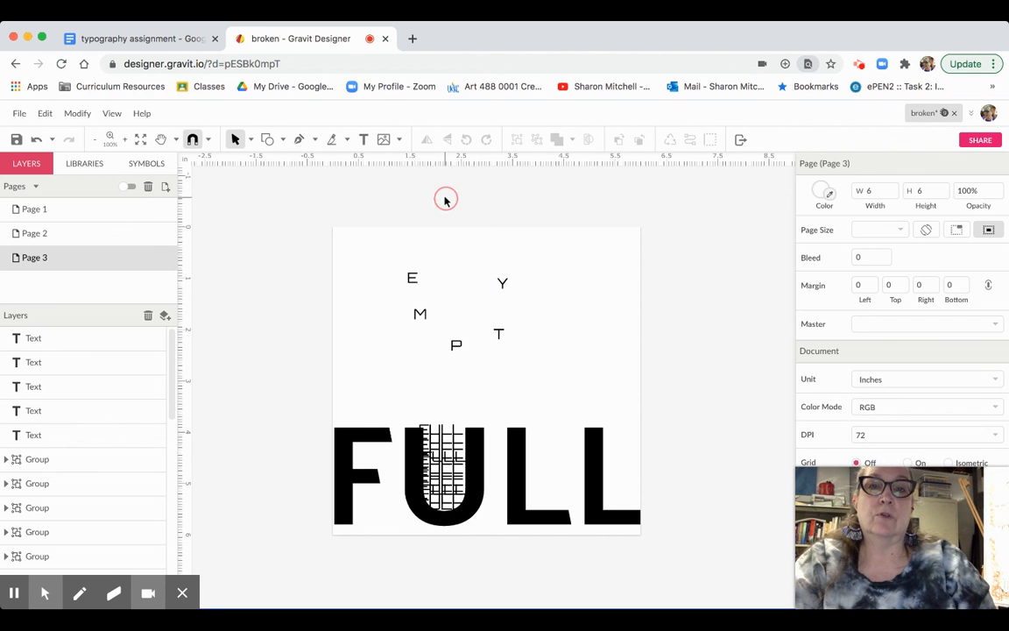
- Pull the E, P and Y letters closer together, placing the Y above the T
left_click(412, 278)
left_click_drag(412, 278, 418, 285)
left_click_drag(455, 344, 473, 320)
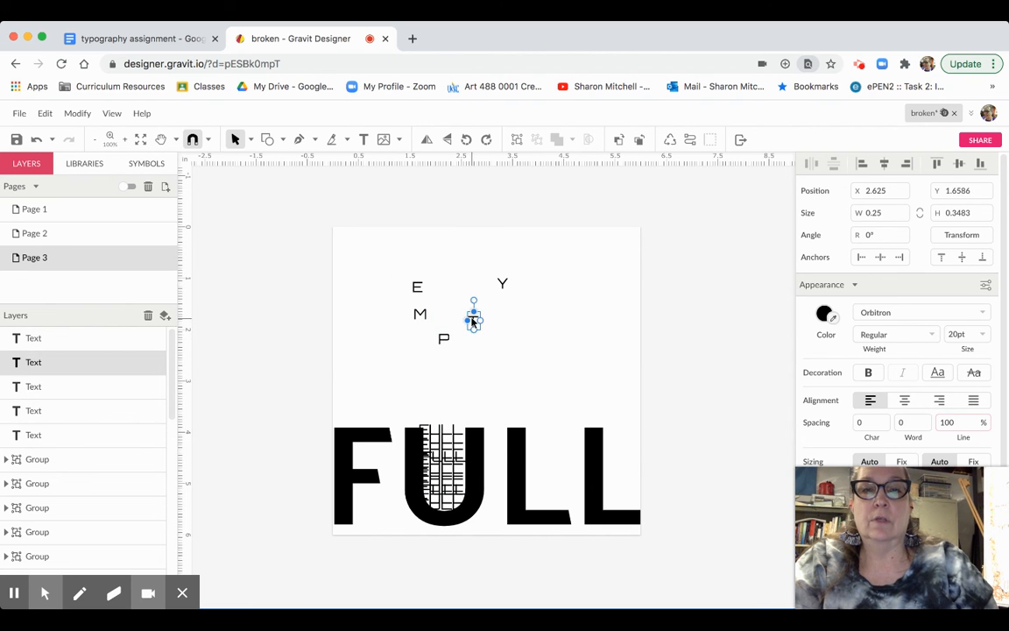
left_click_drag(503, 285, 420, 288)
left_click(444, 338)
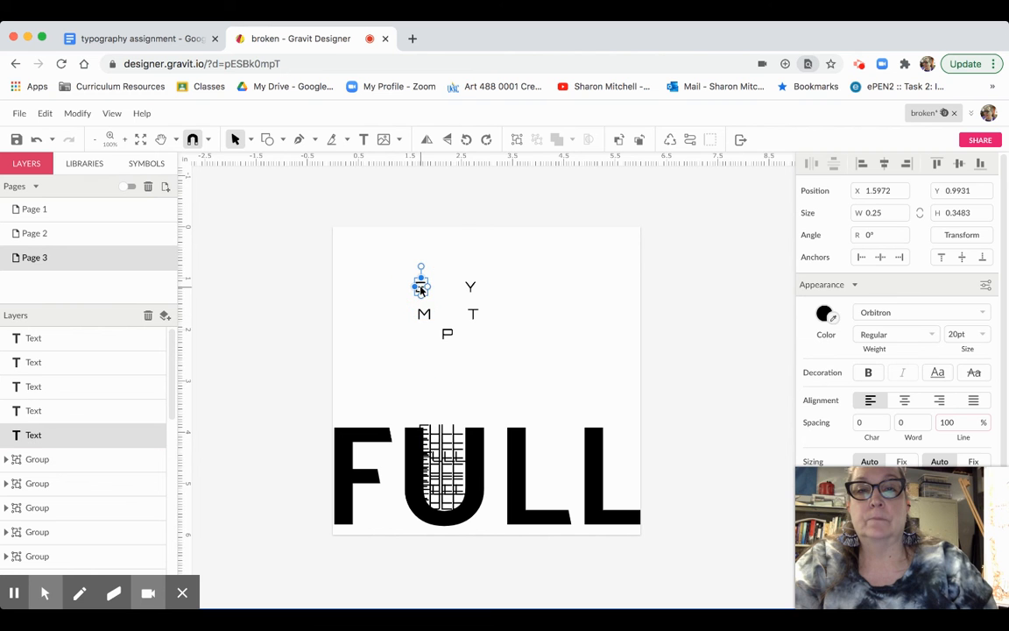
left_click(486, 220)
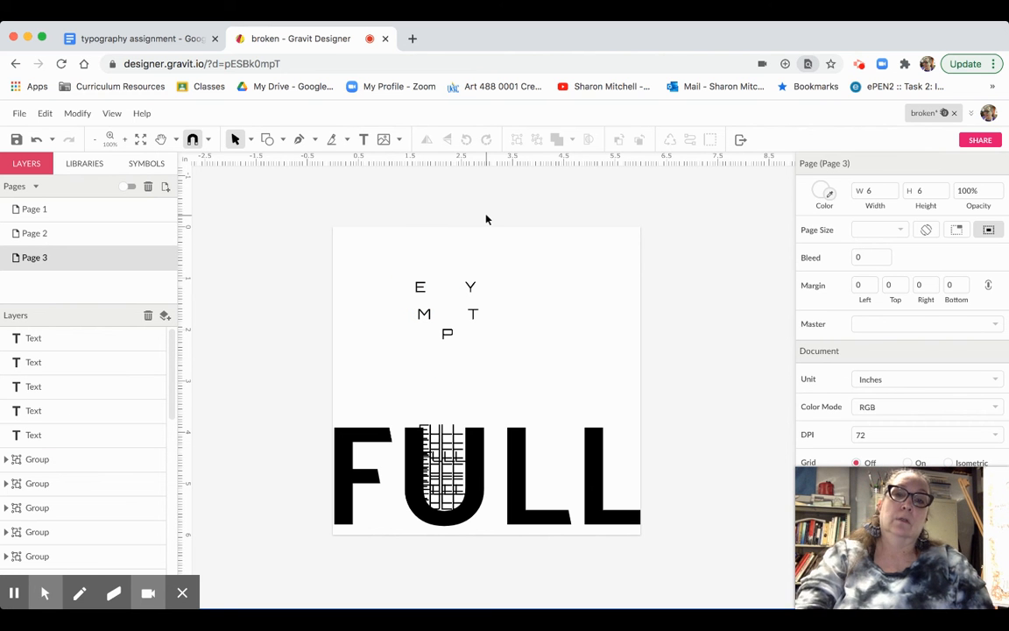
- Slide the T along the vertical guide and shift the E right to tighten the cluster
left_click_drag(474, 315, 466, 290)
left_click(425, 315)
left_click(420, 295)
left_click(471, 287)
left_click(502, 268)
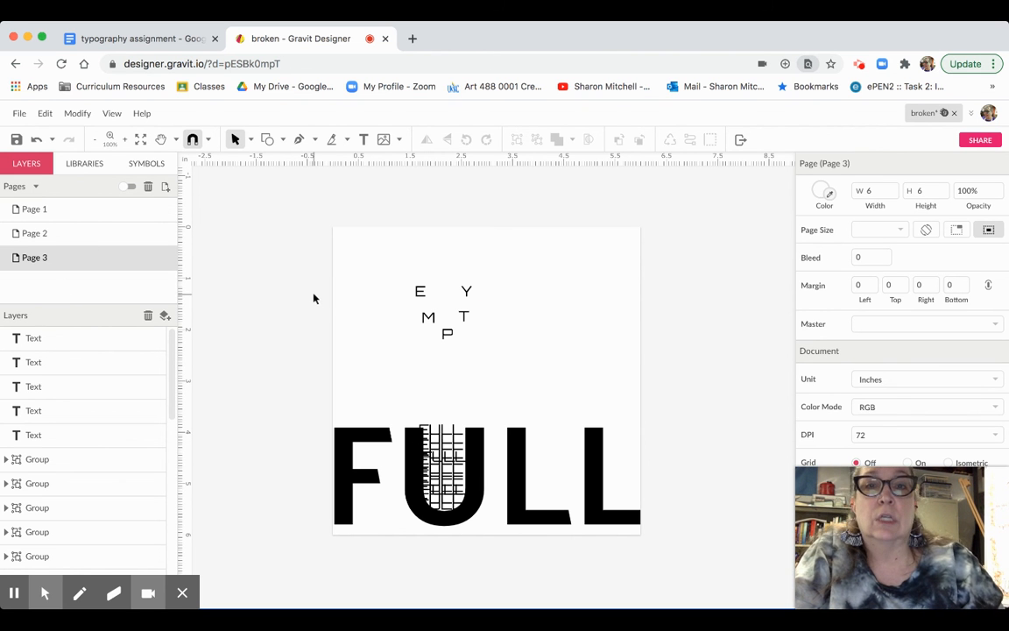
left_click(422, 292)
left_click_drag(419, 294, 466, 293)
left_click(455, 265)
left_click(467, 292)
left_click(497, 268)
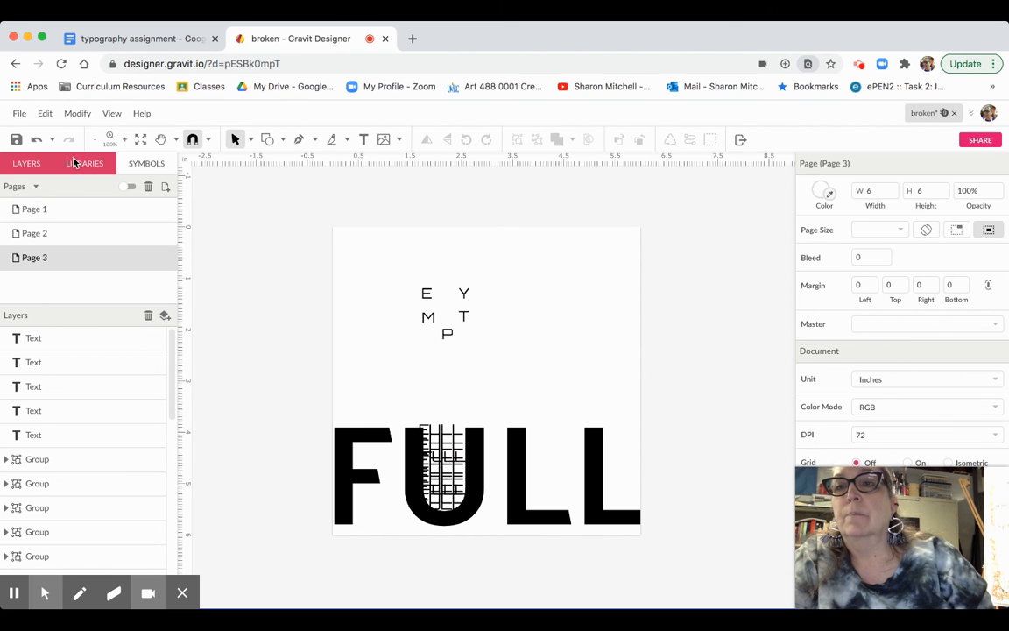
left_click(20, 114)
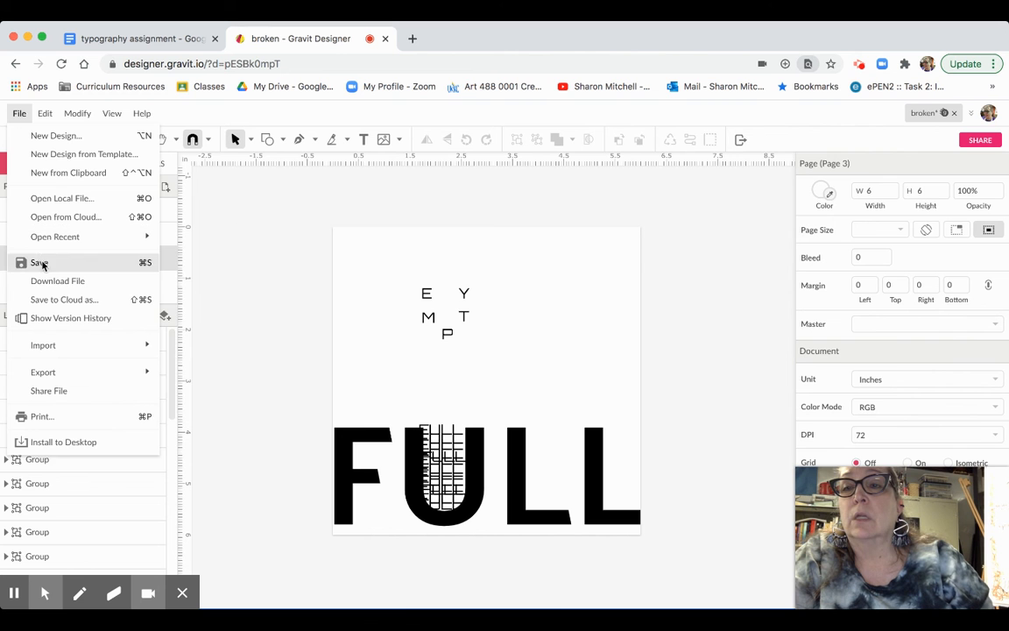
left_click(53, 299)
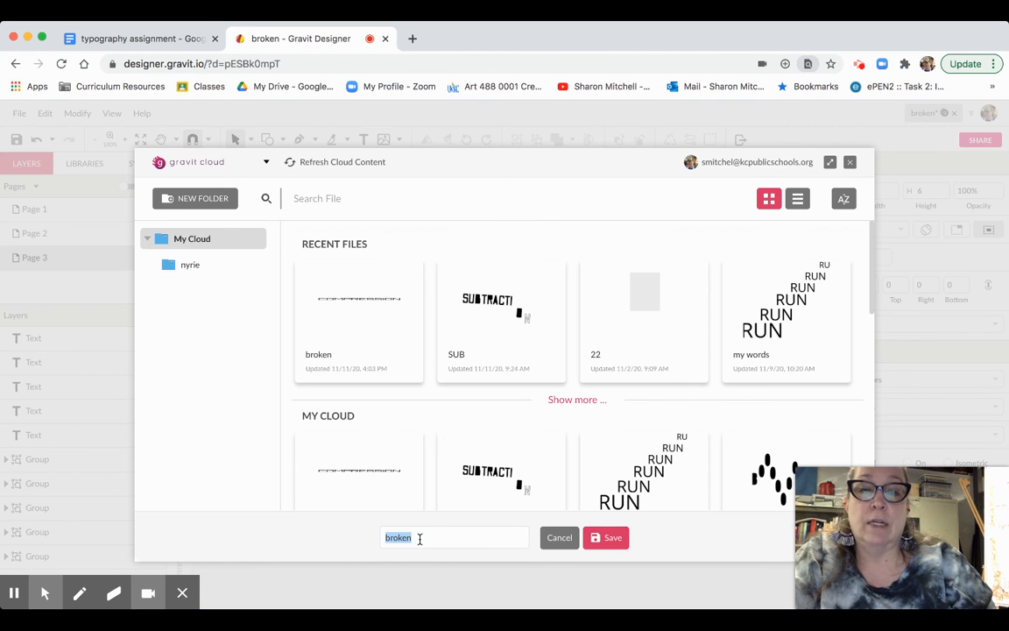
left_click(609, 538)
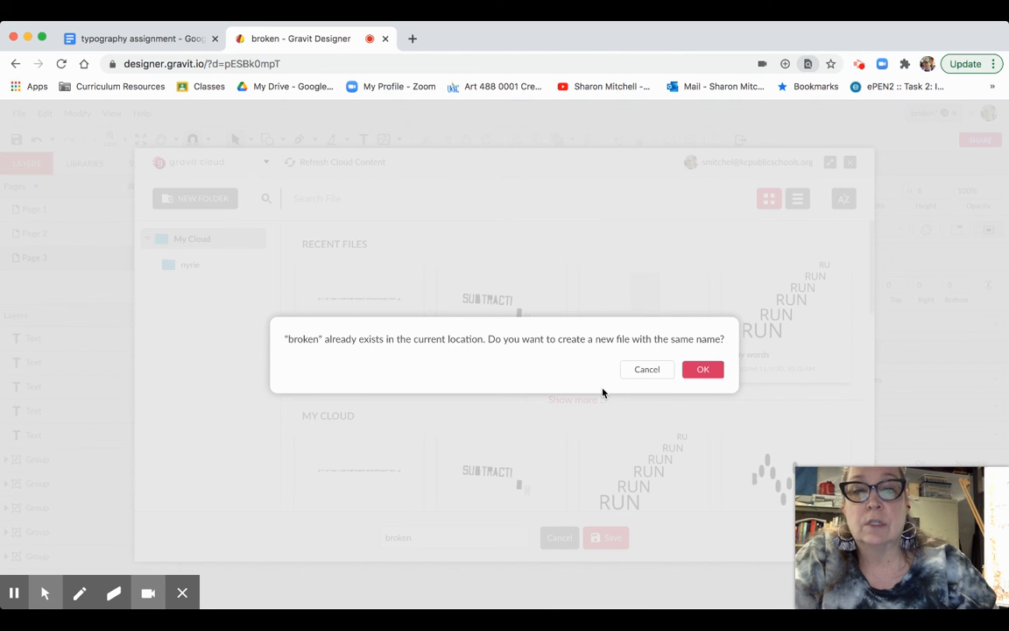
left_click(648, 370)
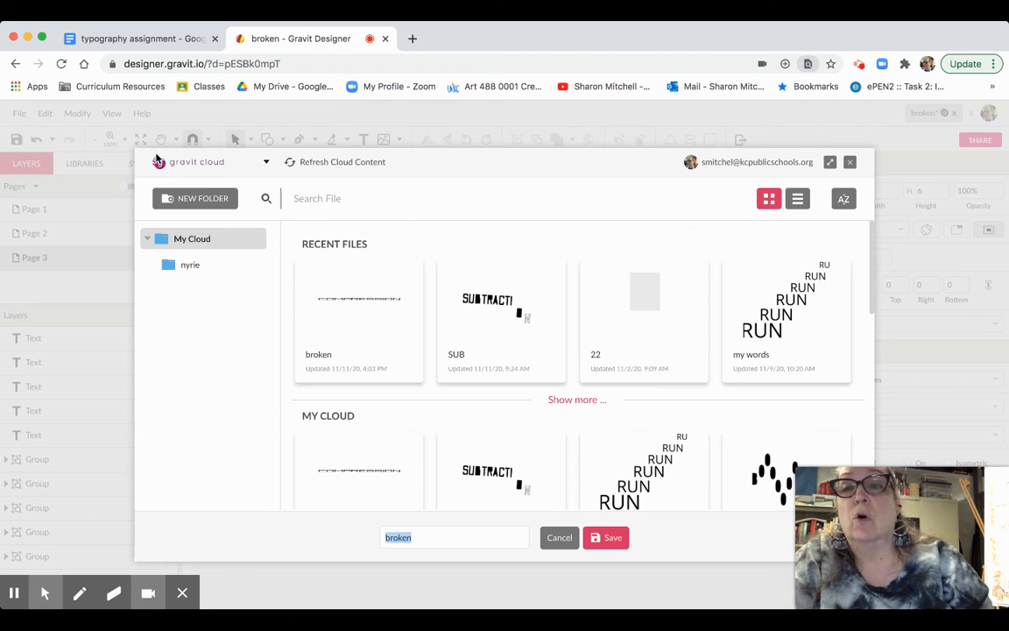
left_click(848, 162)
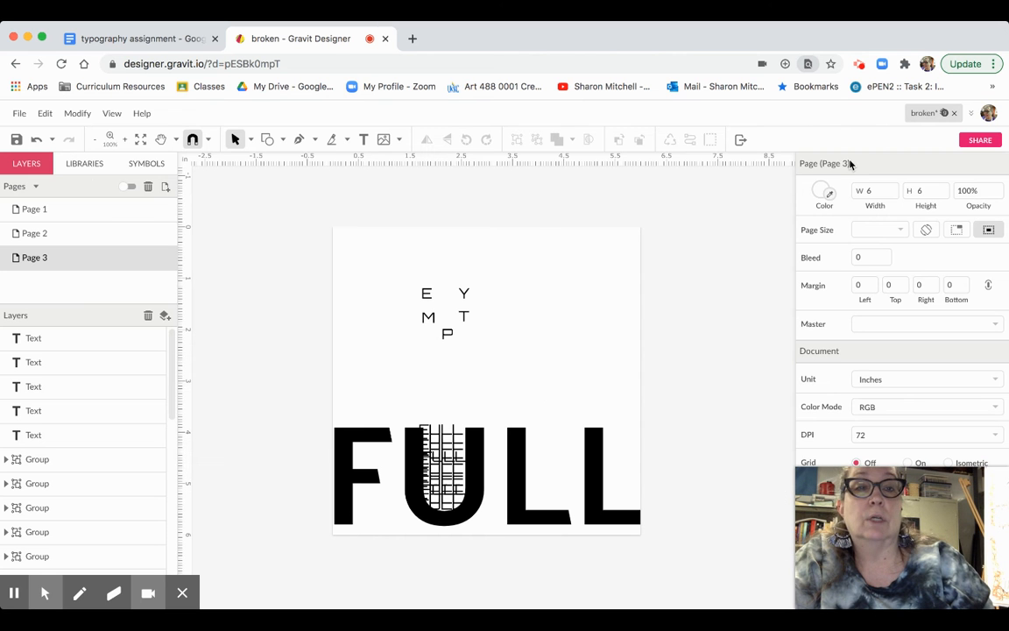
- Save the design to Gravit Cloud, turn sharing on and copy its share link
left_click(15, 140)
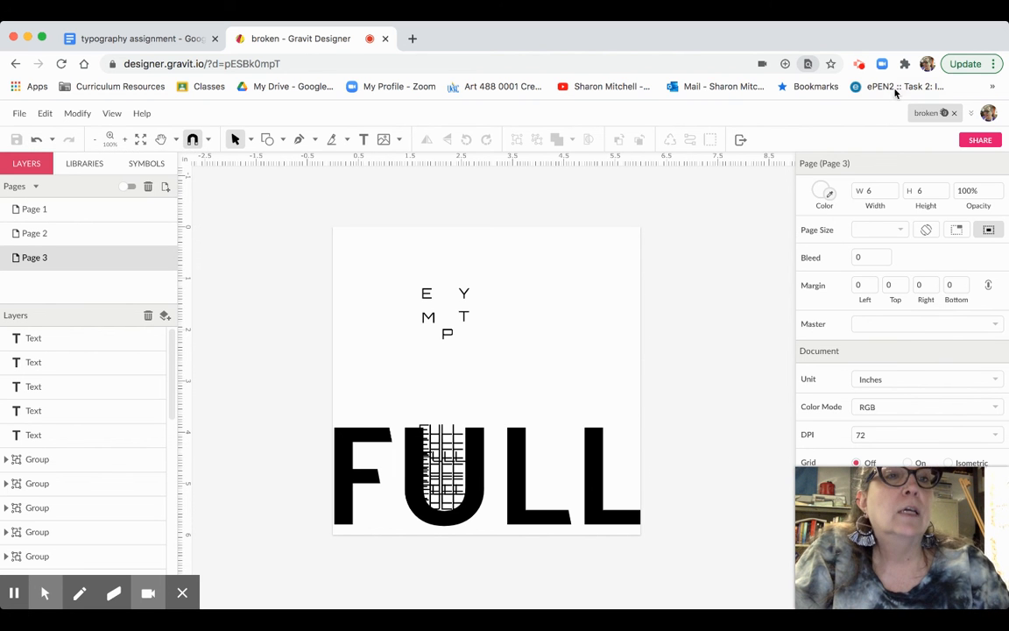
left_click(980, 142)
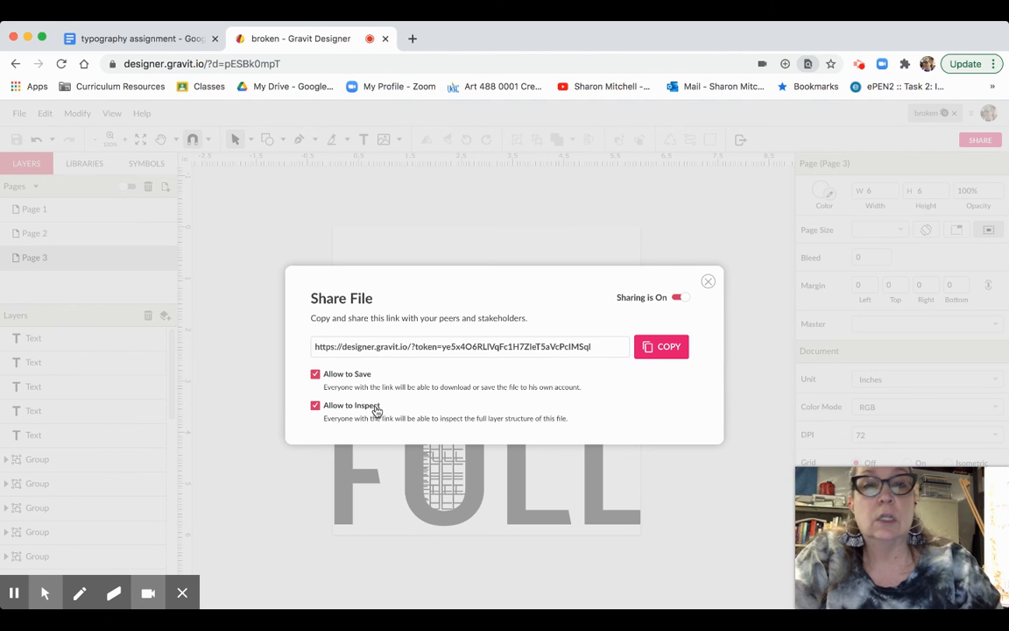
left_click(666, 349)
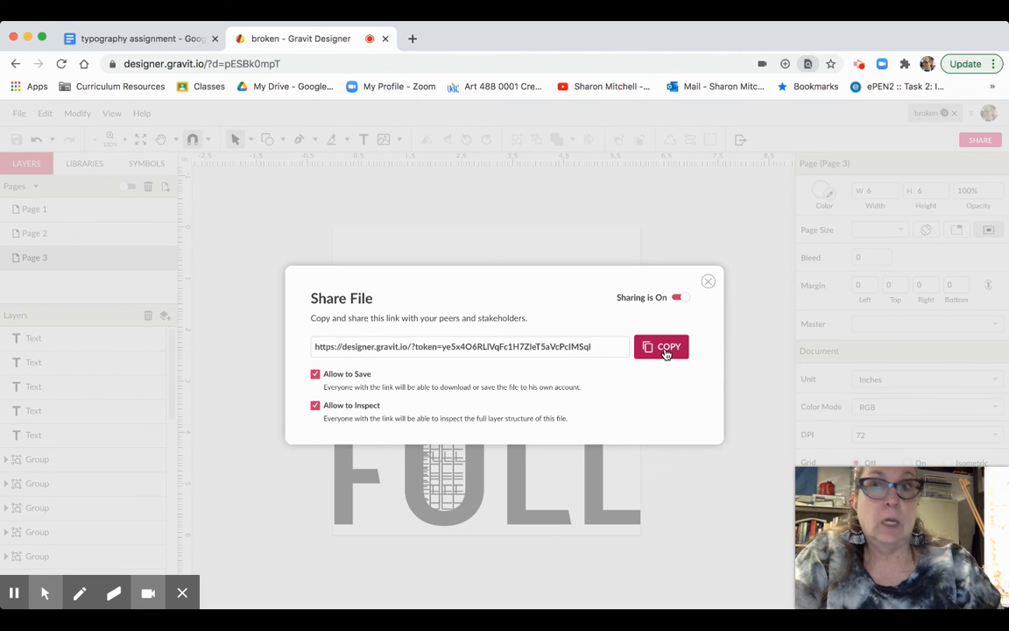
left_click(142, 39)
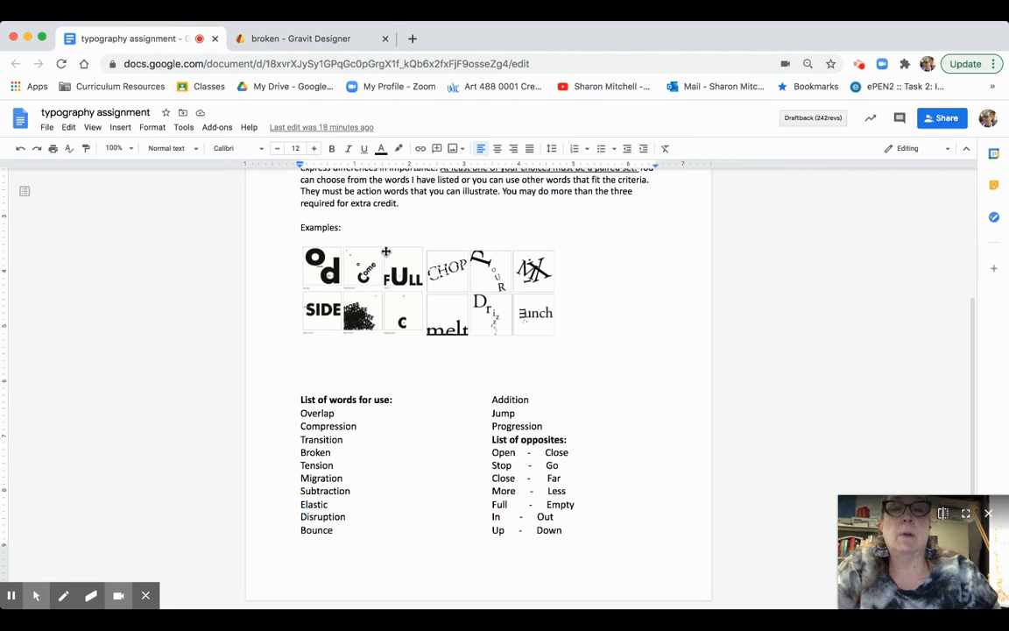
- Leave the typography assignment doc for the Google Classroom classes list
scroll(385, 251, "up", 1)
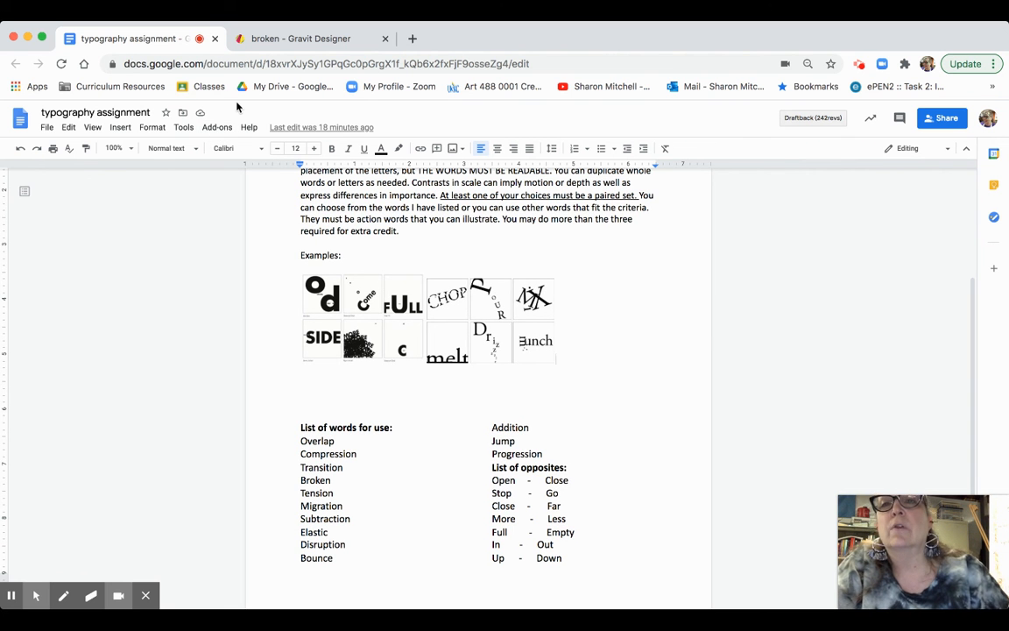
left_click(215, 89)
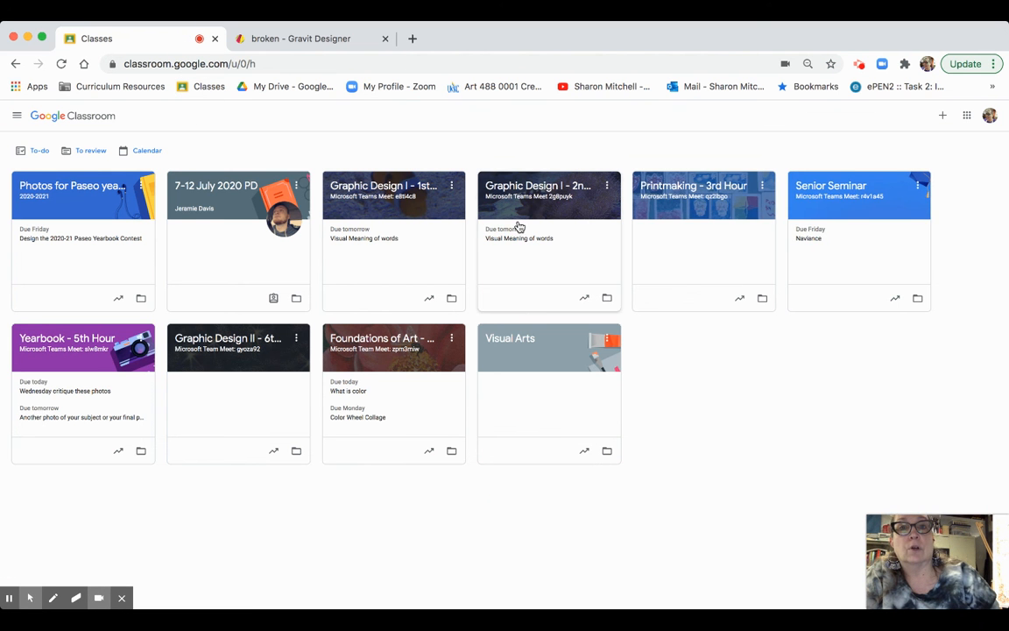
- Open the Visual Meaning of words assignment document from the 1st hour Classwork
left_click(404, 192)
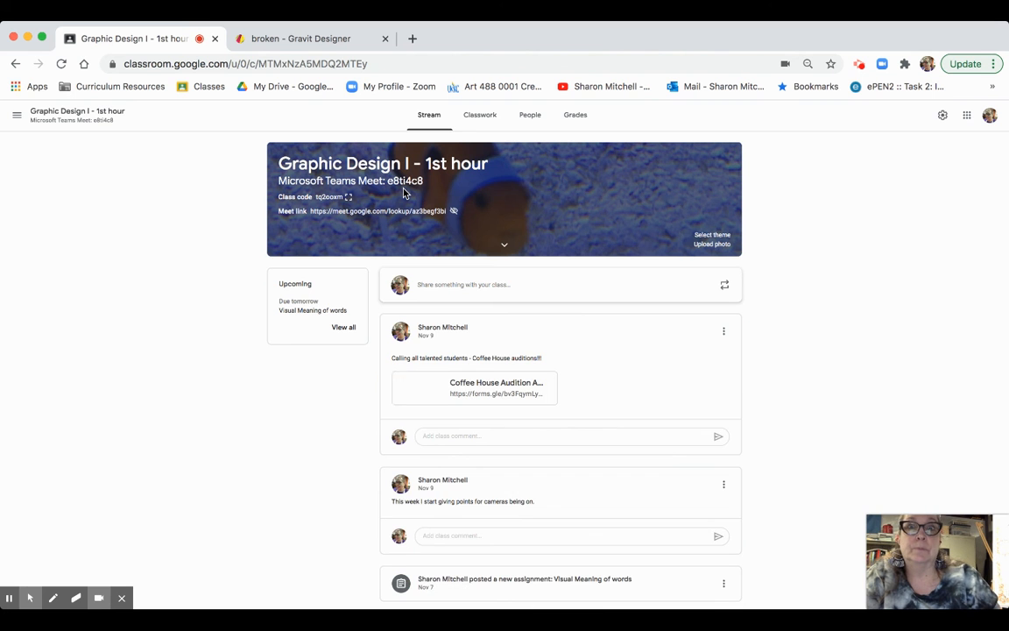
left_click(476, 116)
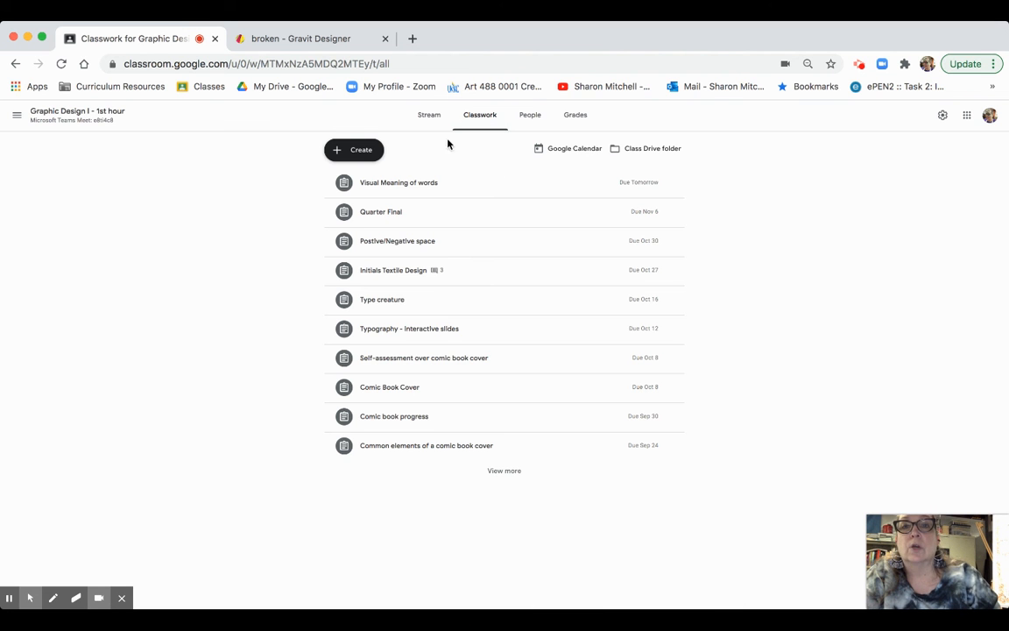
left_click(399, 186)
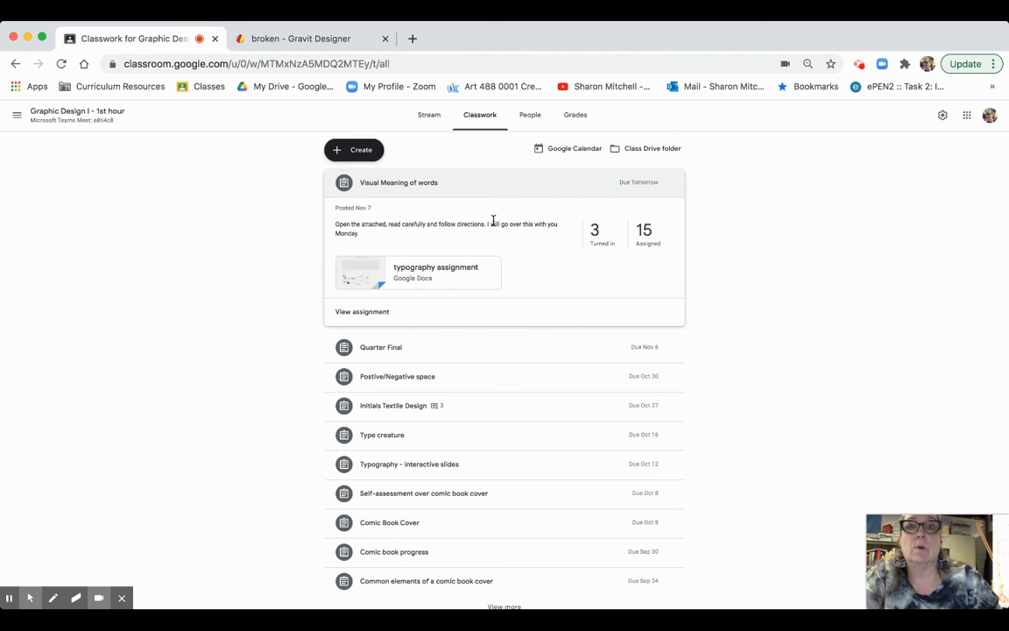
left_click(462, 269)
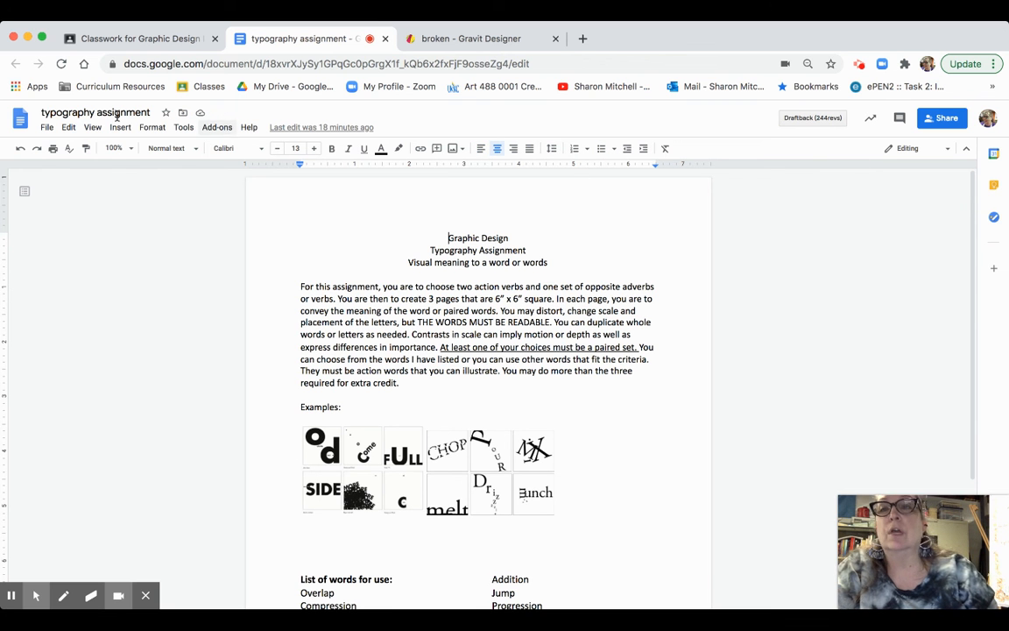
- Return to the 1st hour stream and start a new class post
left_click(147, 39)
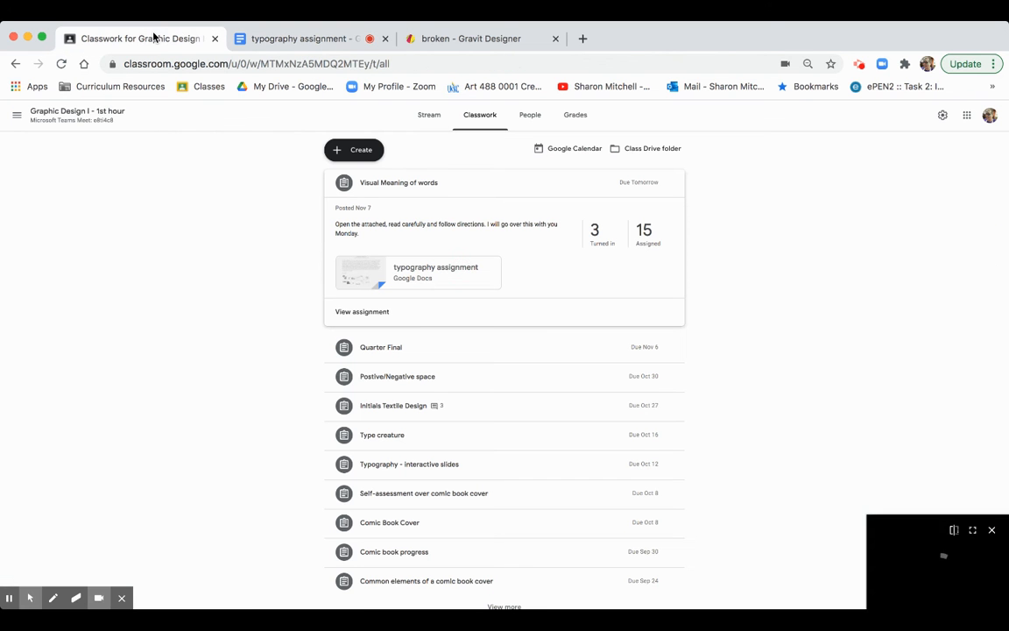
left_click(96, 118)
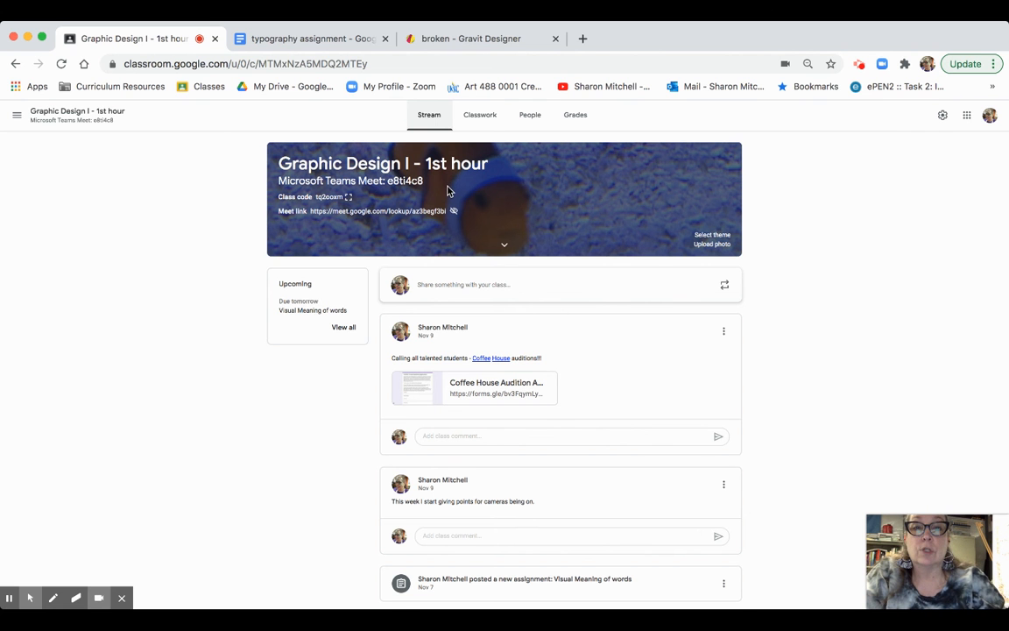
left_click(452, 291)
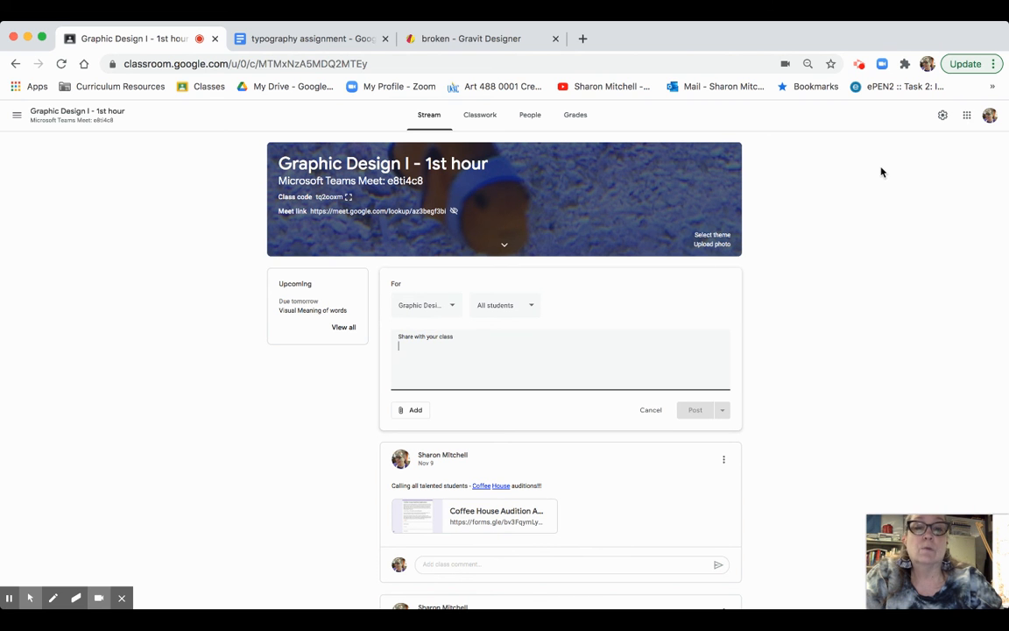
- Attach the copied Gravit Cloud share link to the post as a web link
left_click(416, 411)
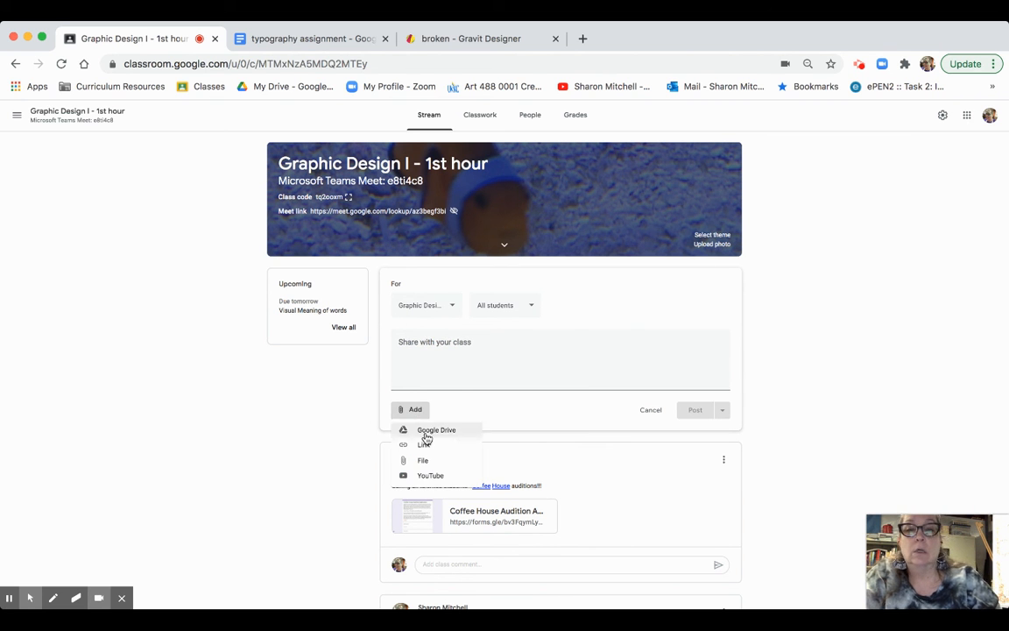
left_click(426, 444)
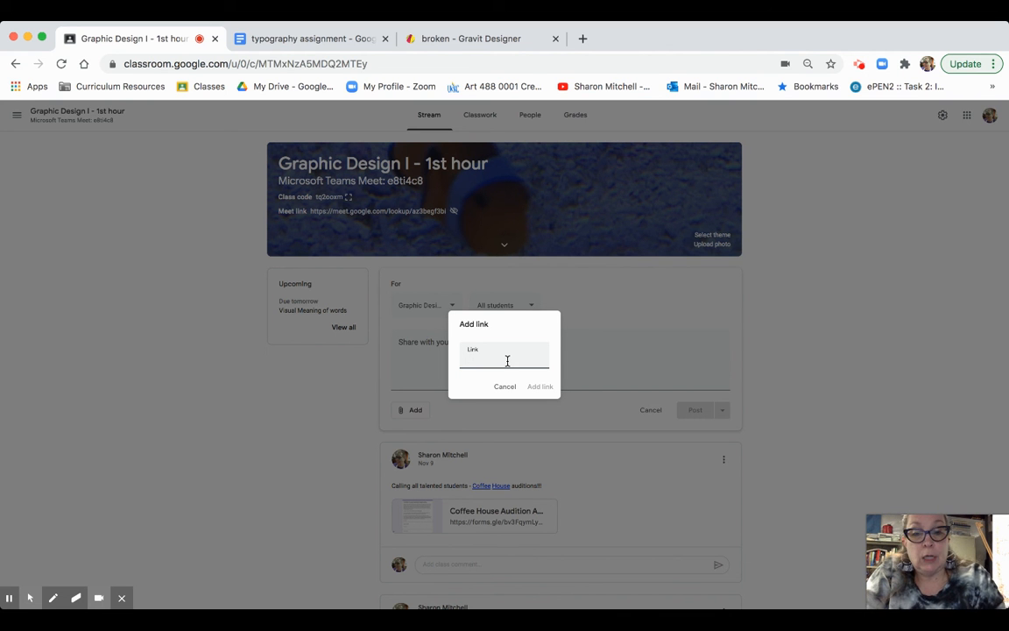
key("super+v")
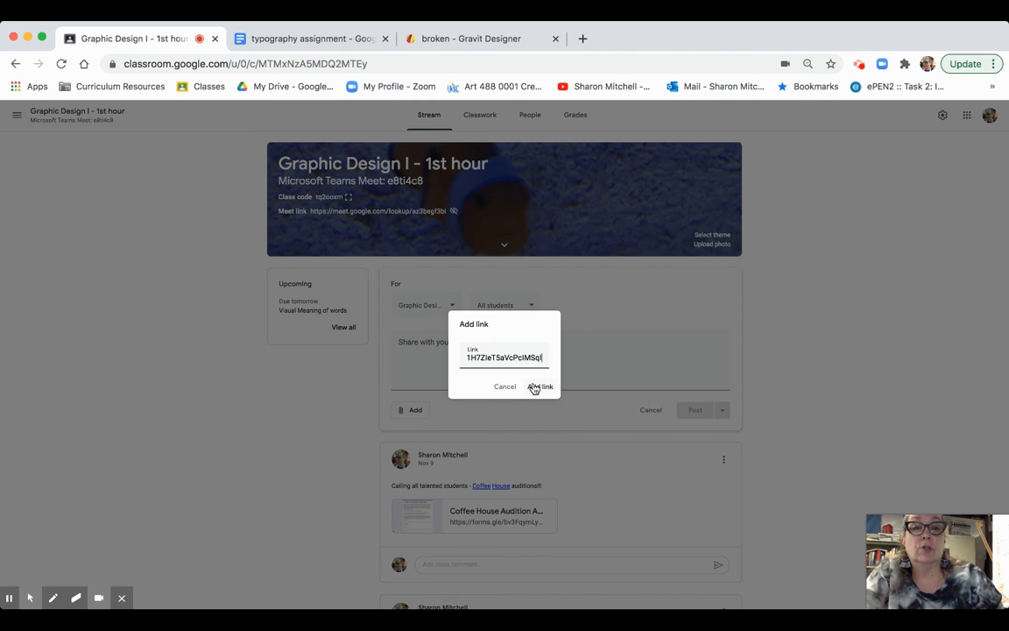
left_click(534, 387)
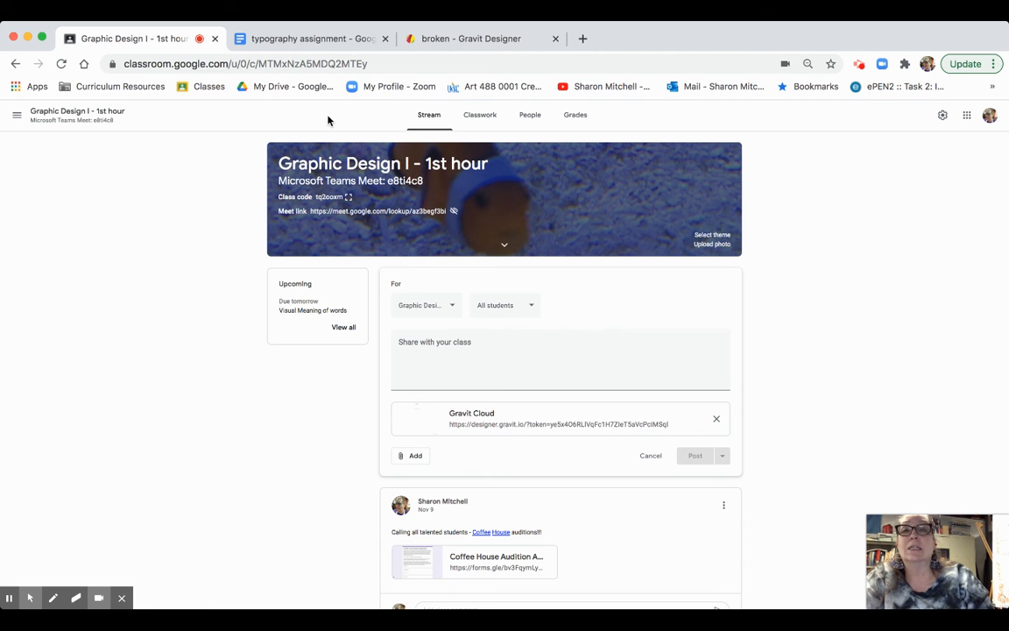
- Go back to the Classwork page and discard the draft post
left_click(305, 39)
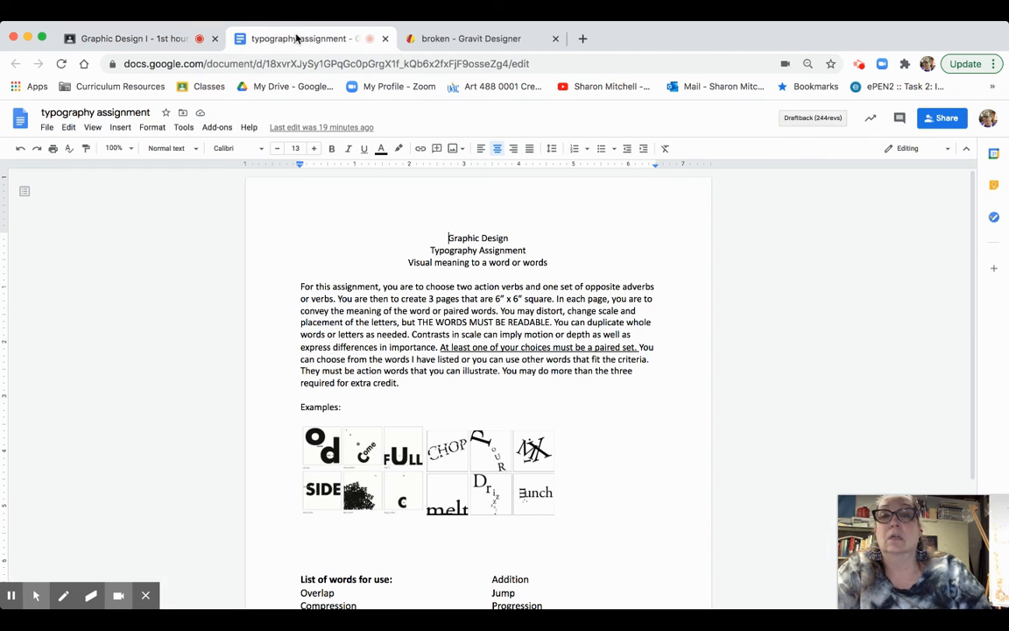
left_click(175, 39)
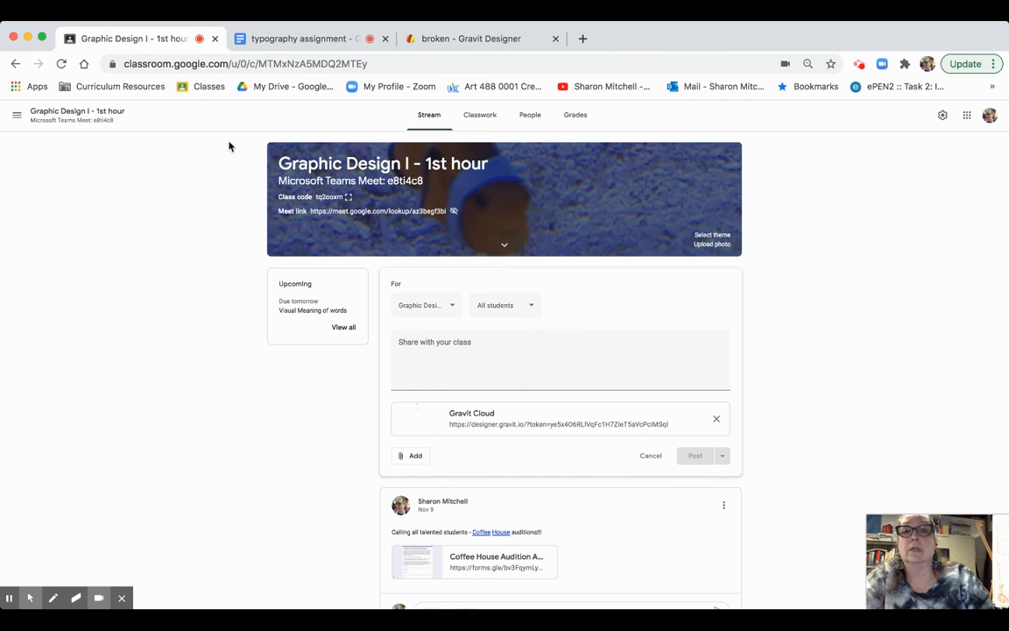
left_click(480, 115)
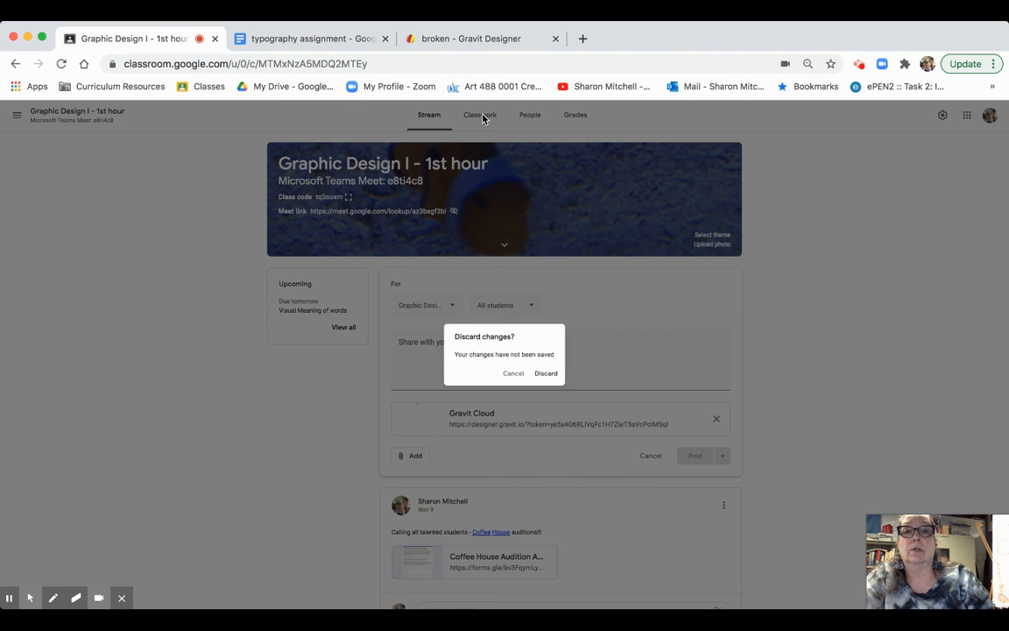
left_click(554, 374)
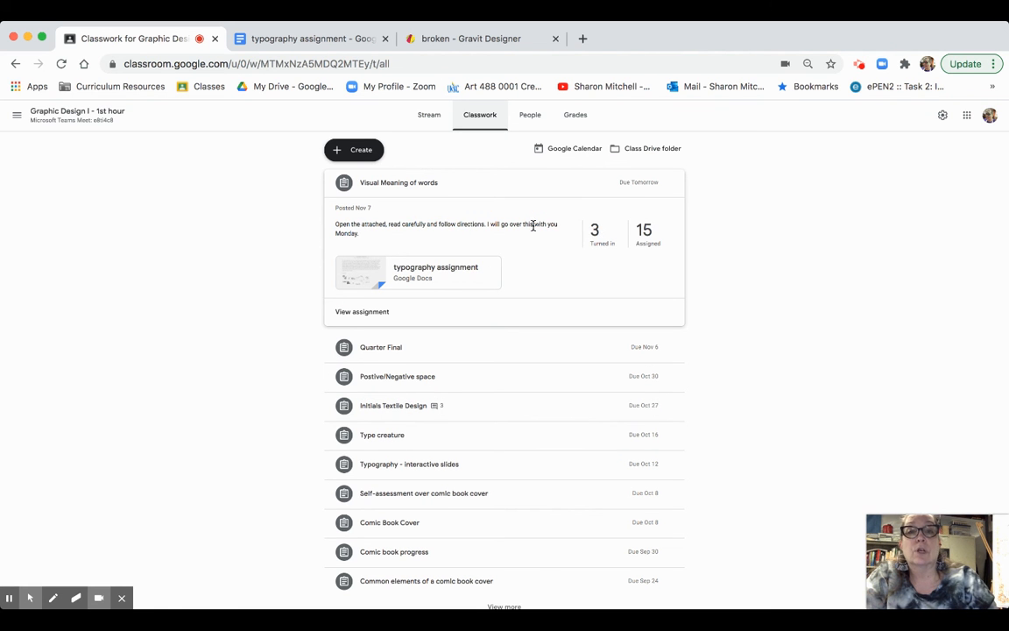
- Check the 1st hour turned-in work, then switch to the 2nd hour class
left_click(595, 232)
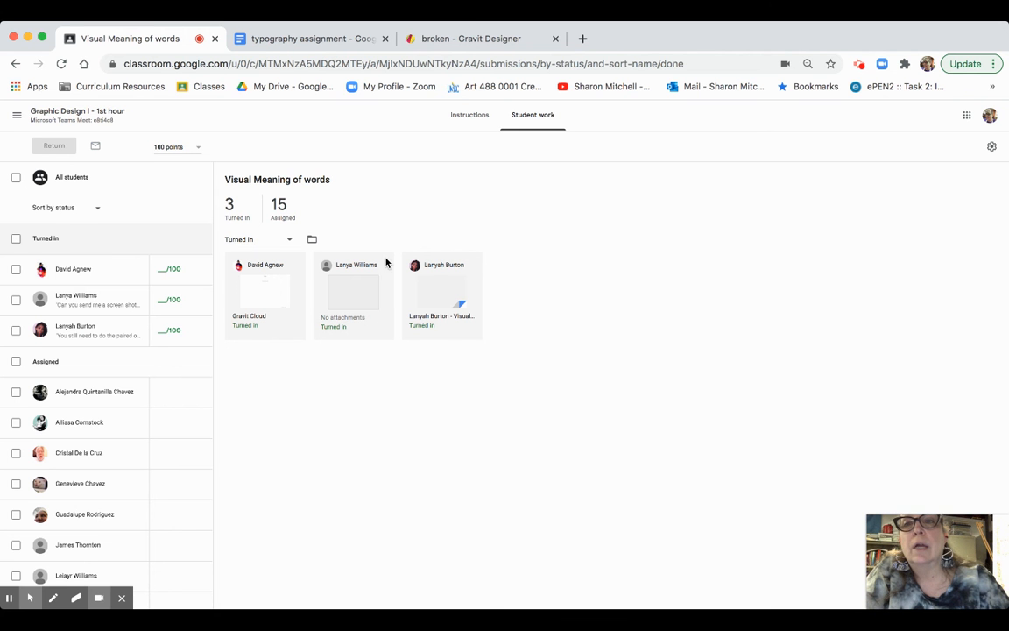
left_click(64, 114)
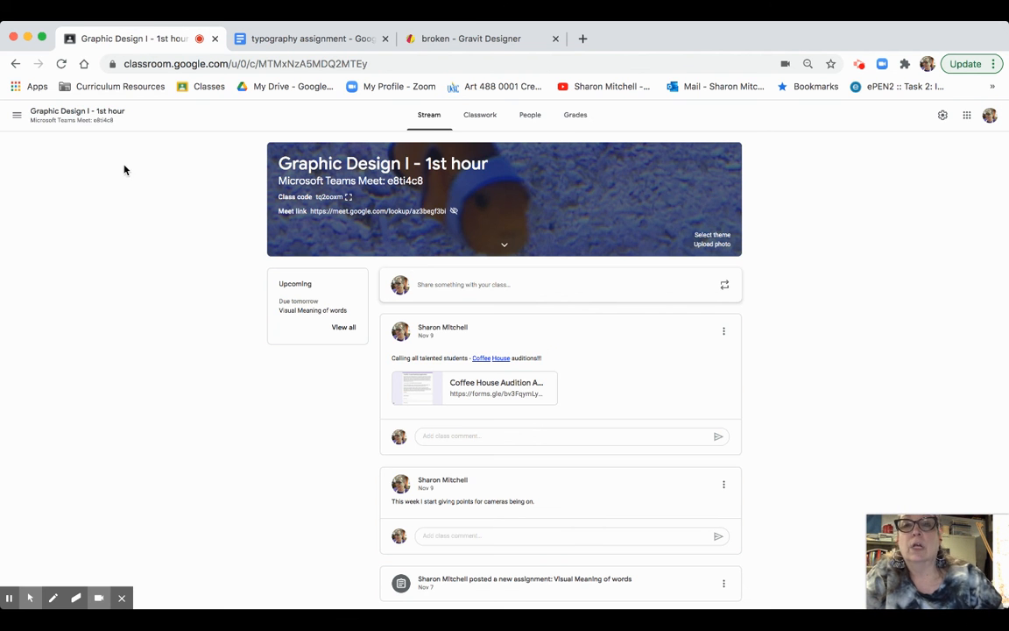
left_click(15, 115)
left_click(75, 287)
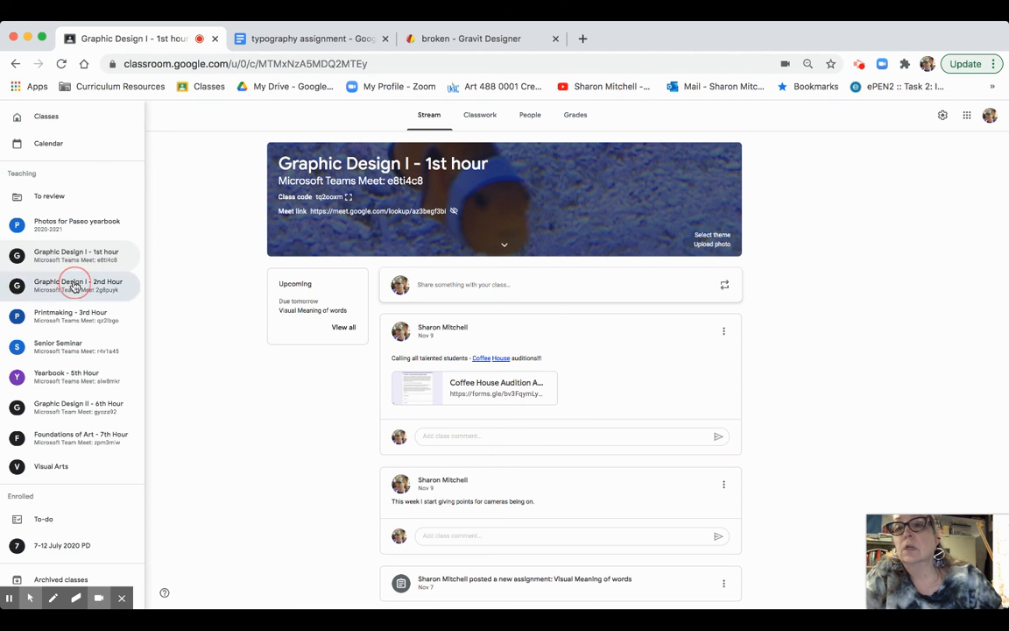
- Open a student's turned-in Gravit Cloud submission for Visual Meaning of words
left_click(484, 117)
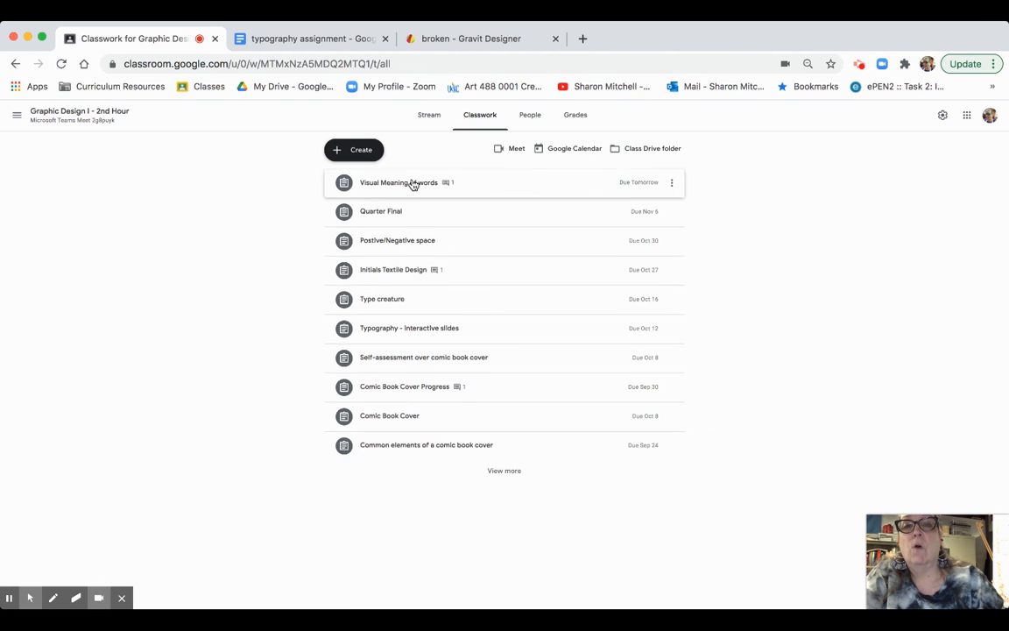
left_click(410, 183)
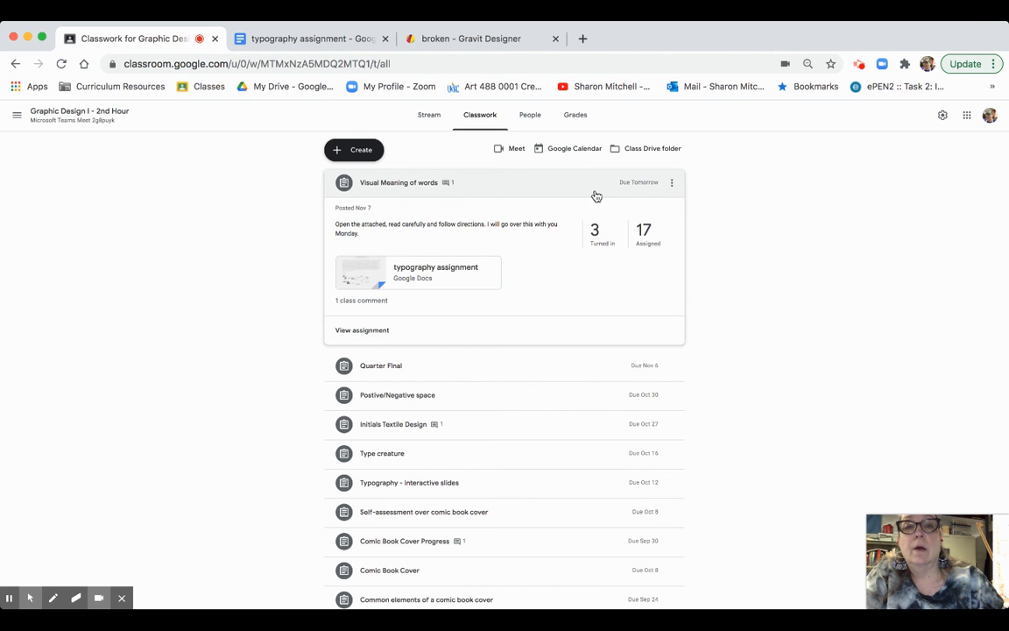
left_click(594, 230)
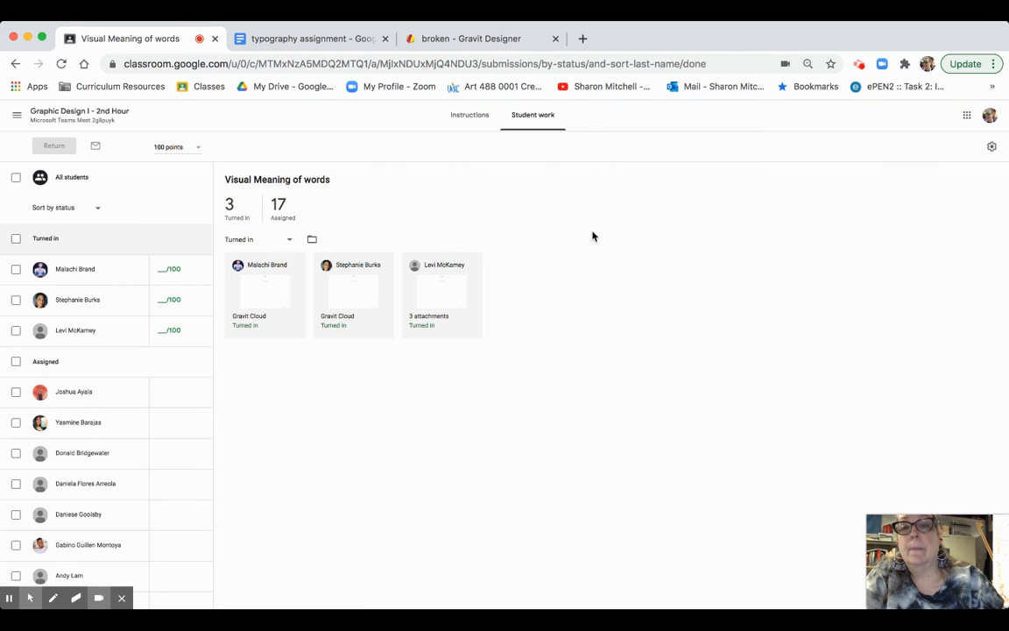
left_click(259, 322)
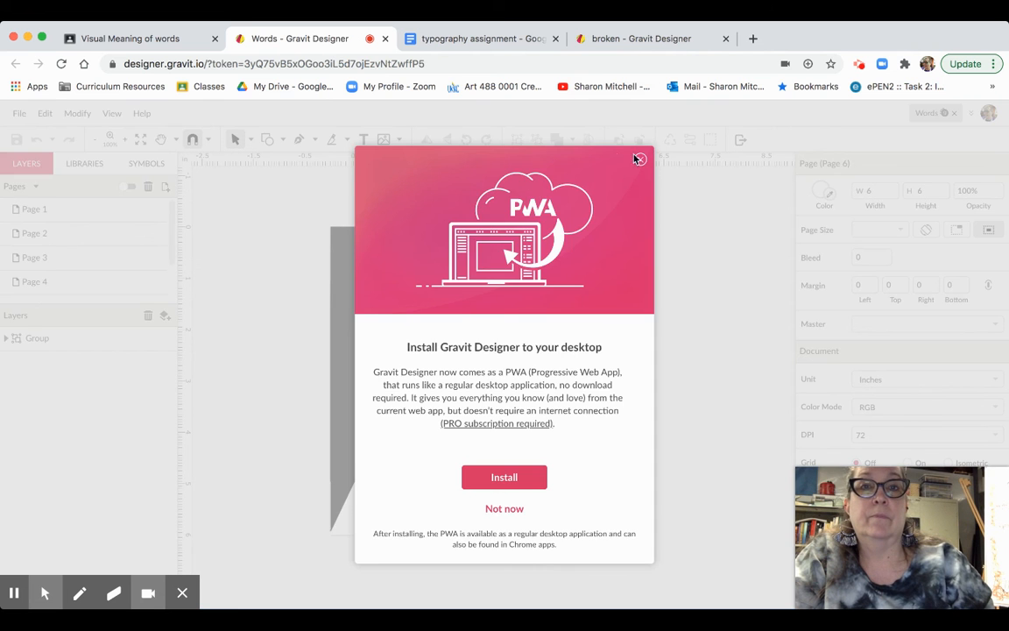
- Dismiss the install prompt and review Pages 1–4 of the student's Words design
left_click(640, 159)
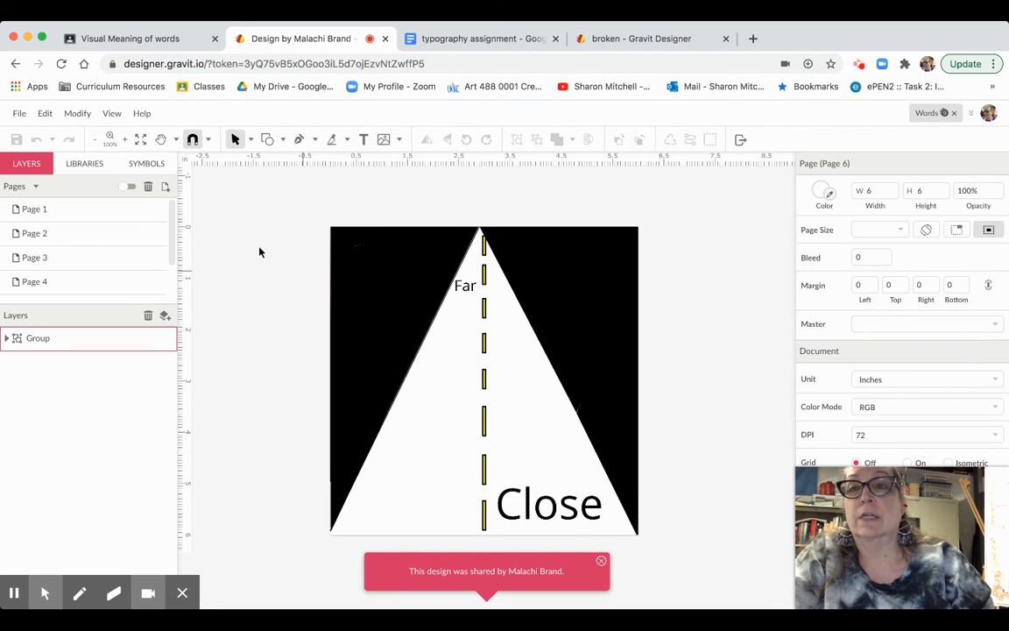
left_click(120, 216)
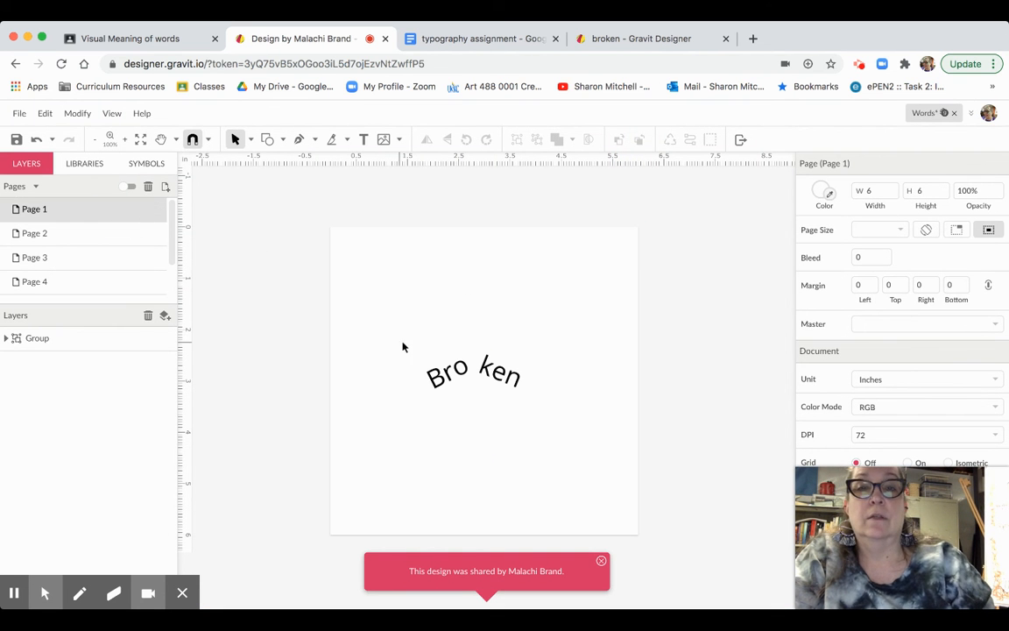
left_click(94, 236)
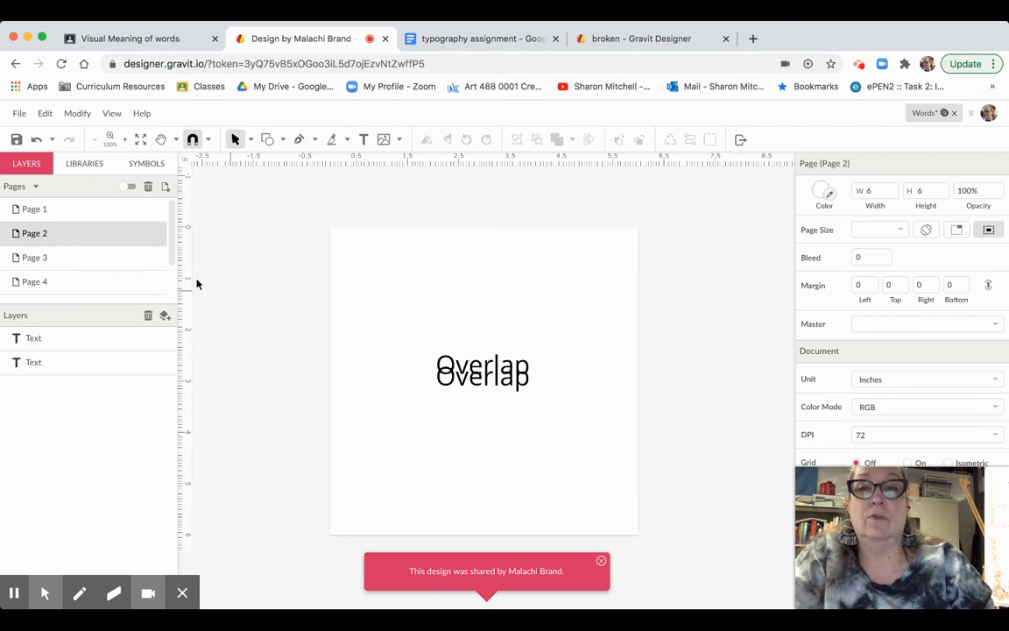
left_click(110, 257)
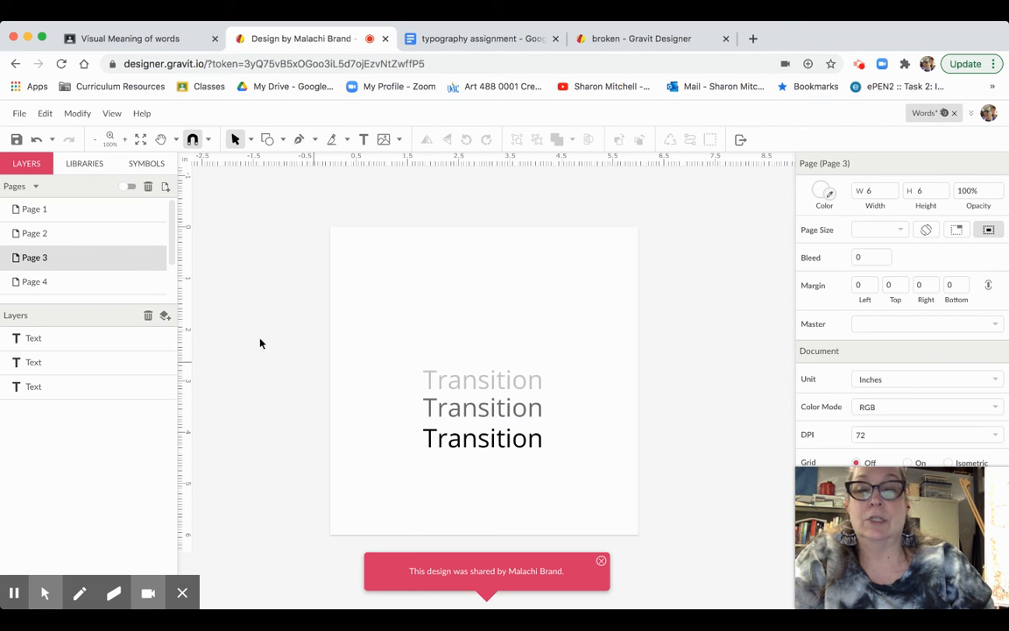
left_click(96, 282)
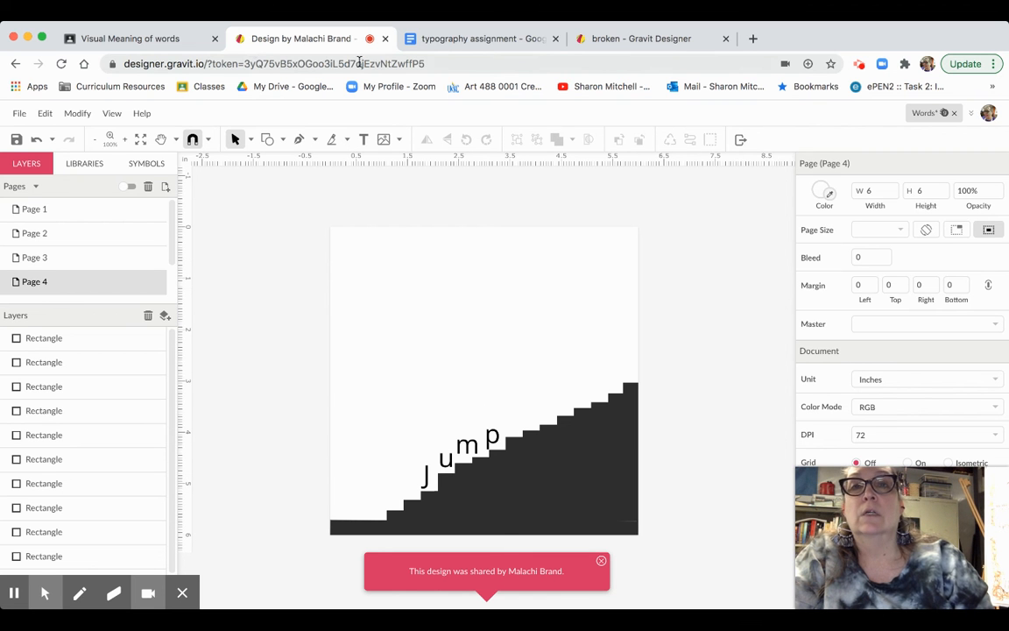
- Close the student's Words file and dismiss the Share File dialog
left_click(386, 40)
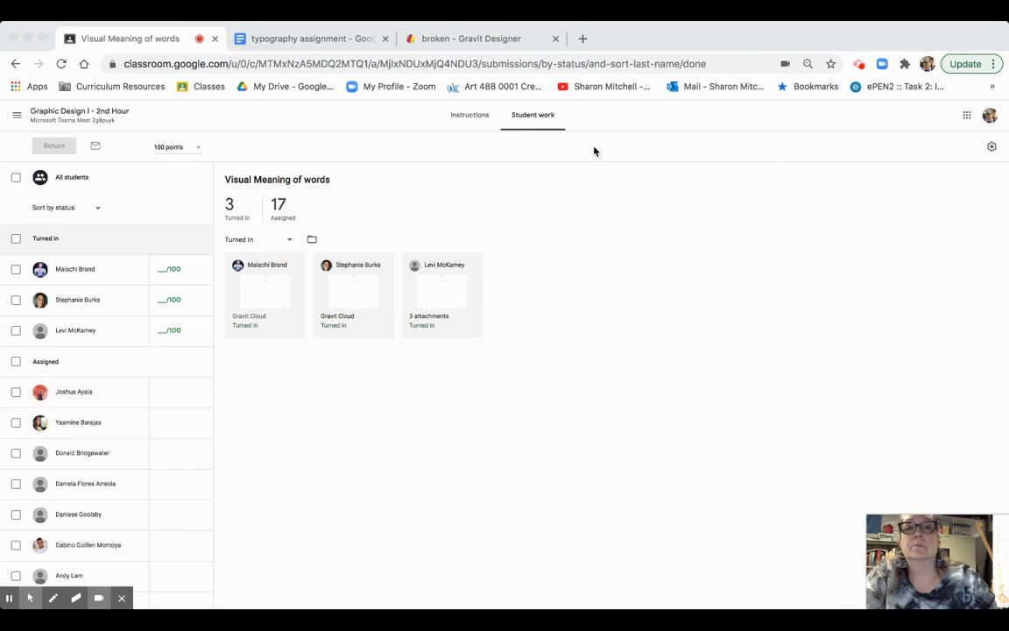
left_click(476, 41)
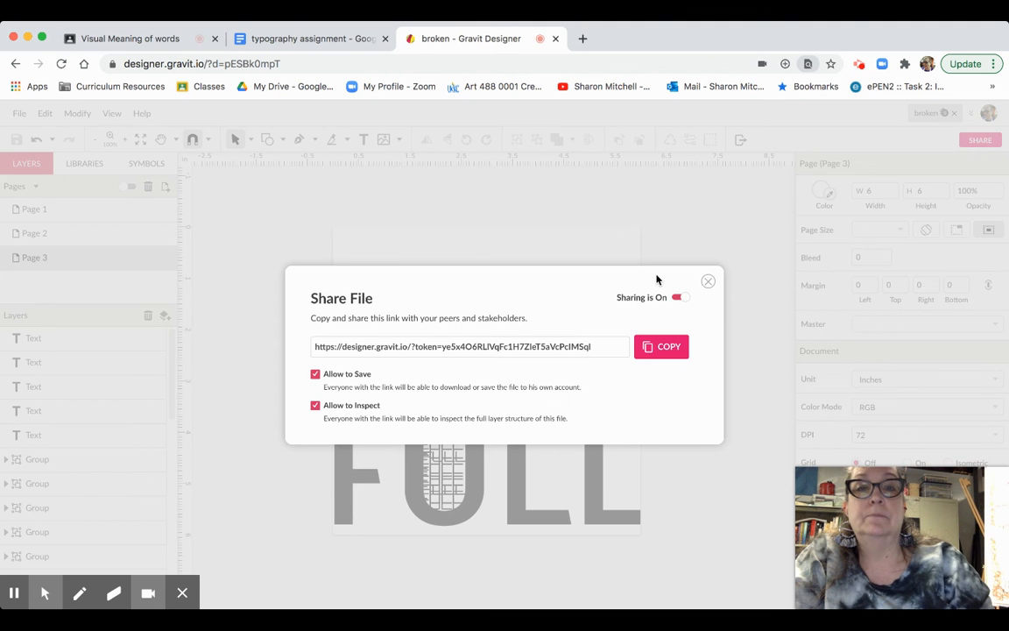
left_click(709, 282)
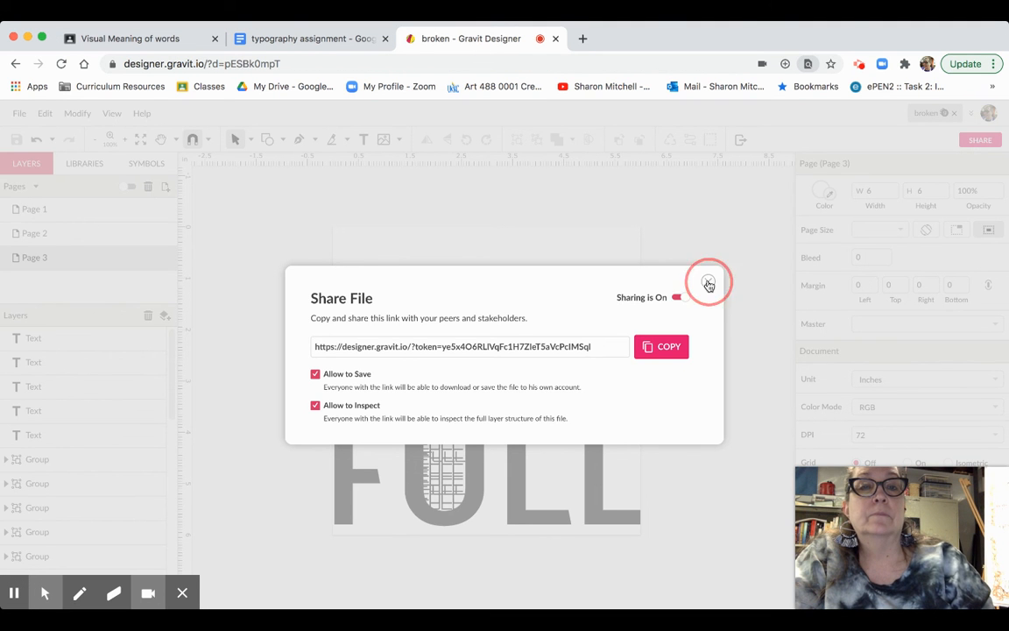